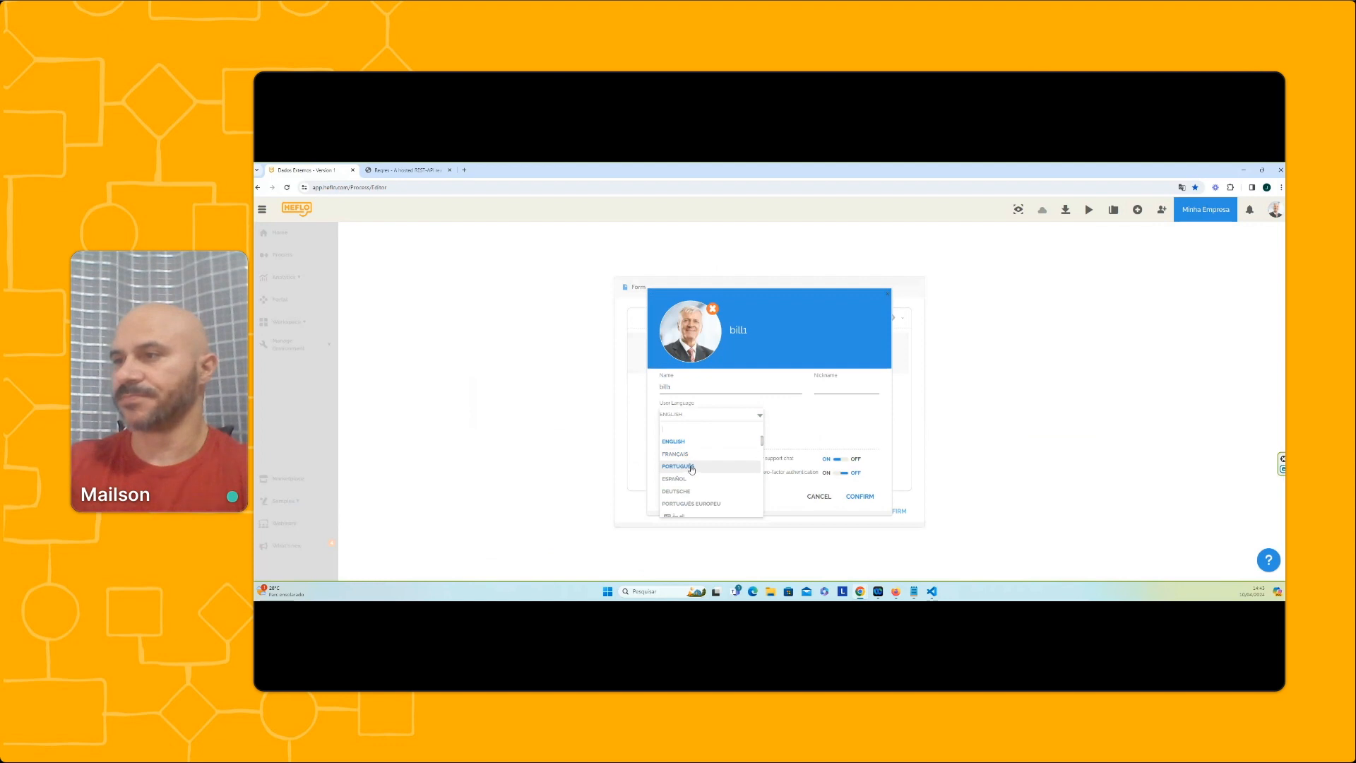
Change the user profile language to Português and confirm the profile and form changes
left_click(690, 467)
left_click(859, 496)
left_click(890, 512)
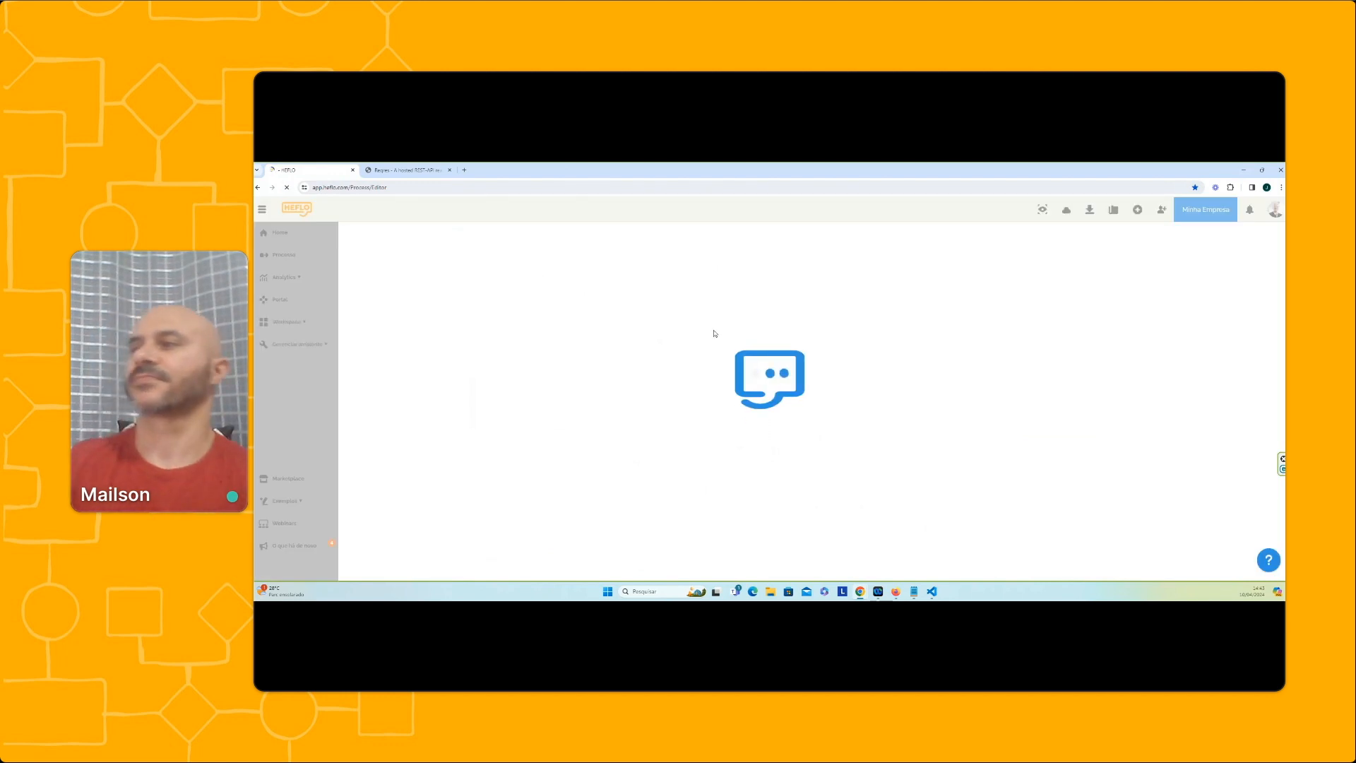
Create a new form property named "Dados Externos" with the type Dados Externos
double_click(556, 306)
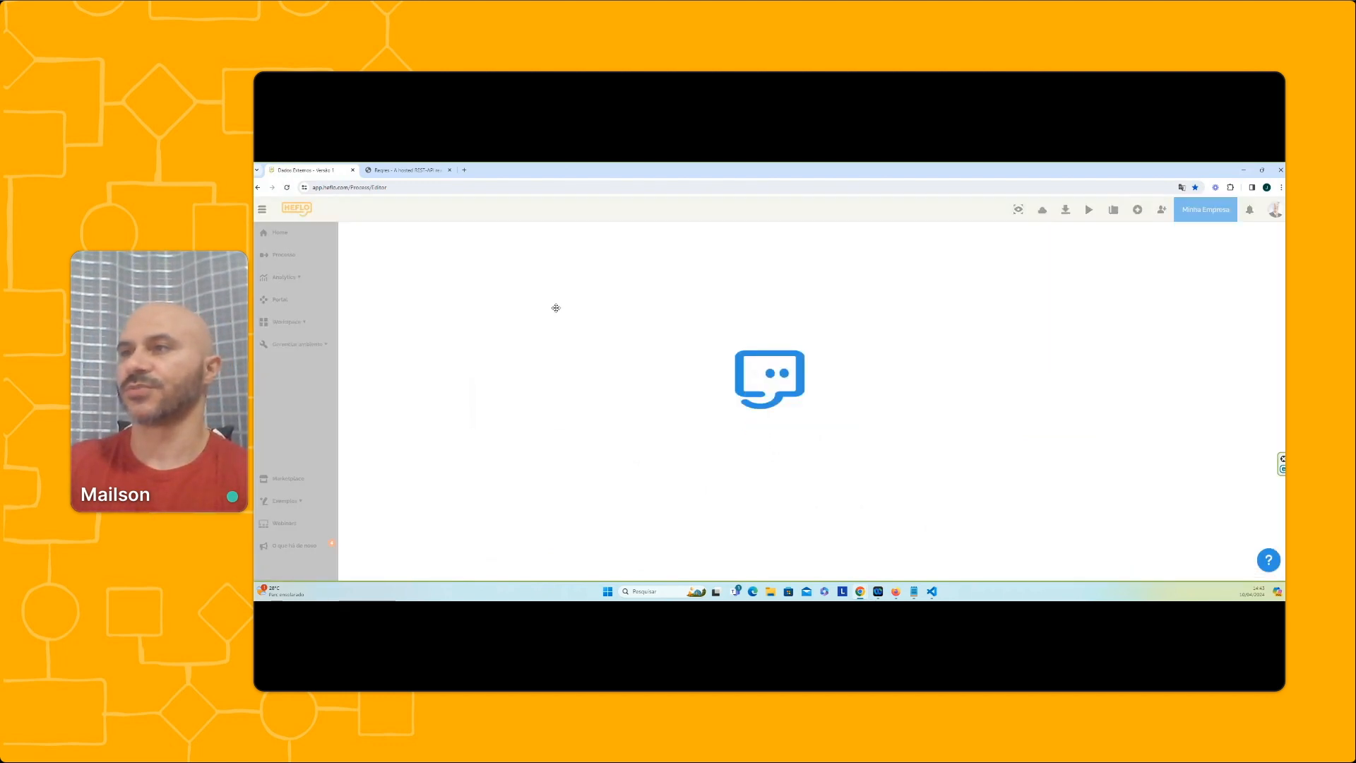
left_click(712, 491)
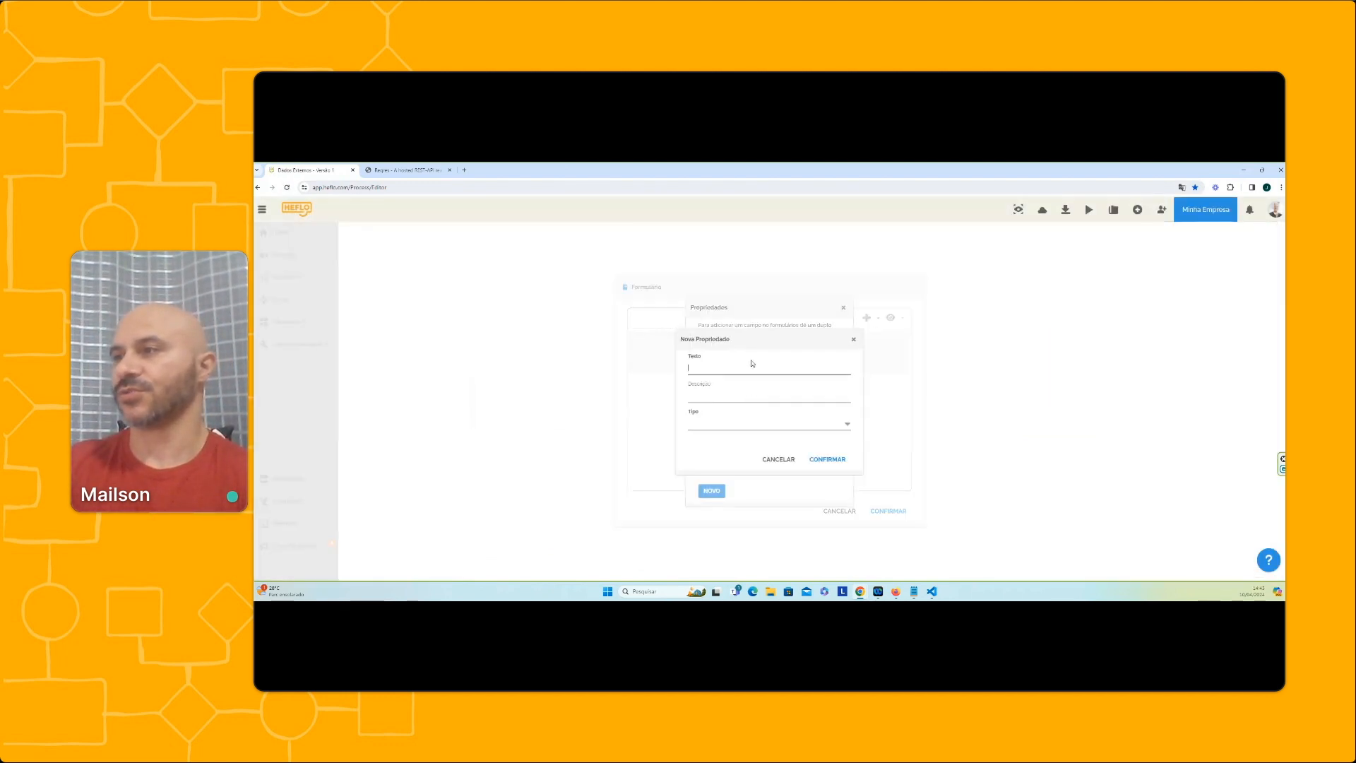
type("Dados Externos")
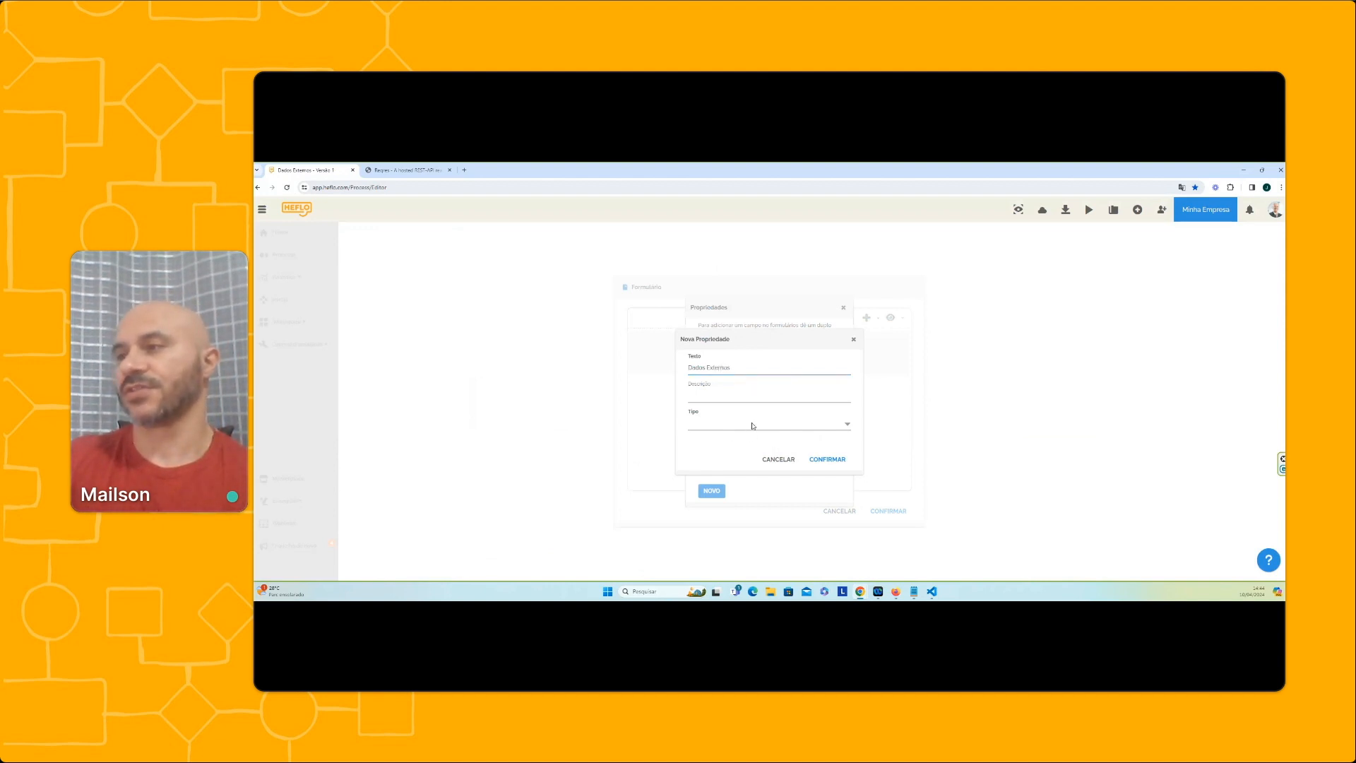
left_click(753, 431)
scroll(748, 481, "down", 3)
left_click(744, 504)
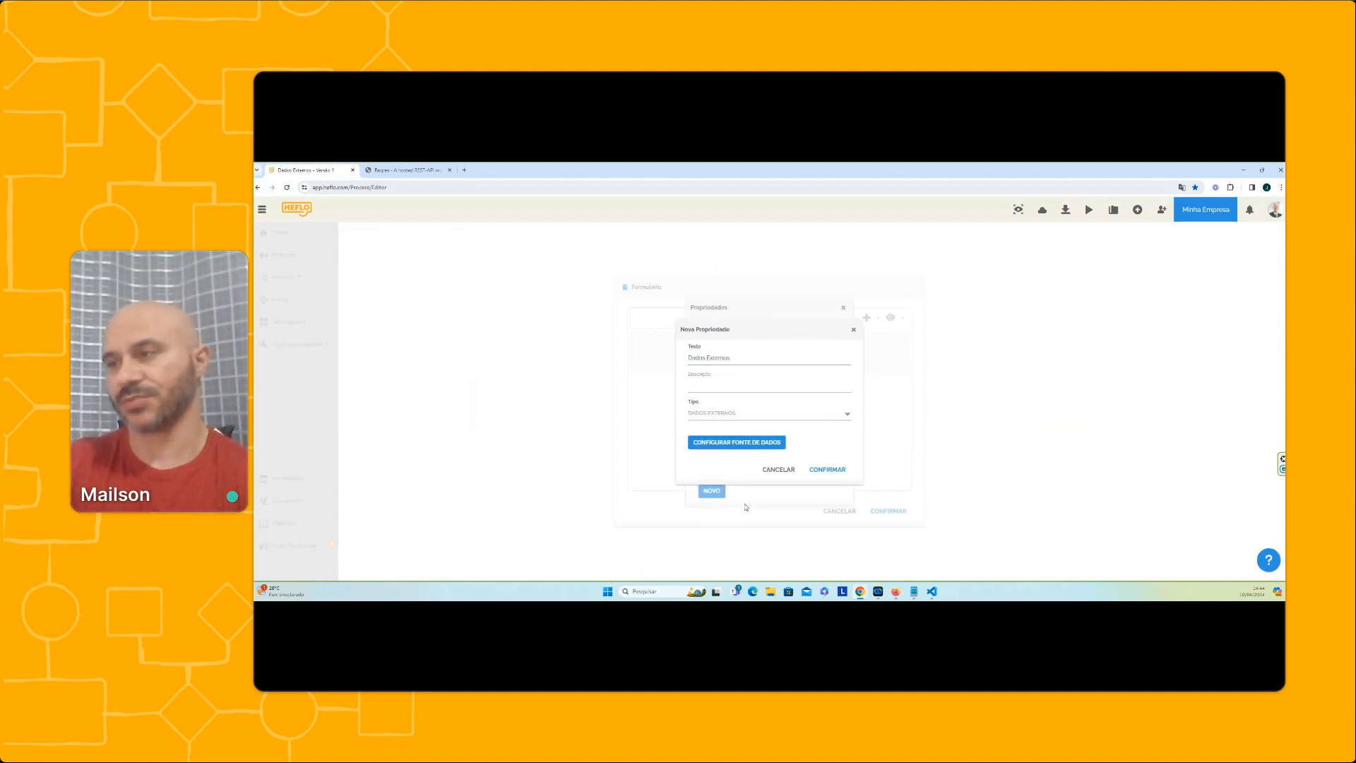
Start registering a new web service in the property's data source configuration and name it "Integração WS"
left_click(751, 443)
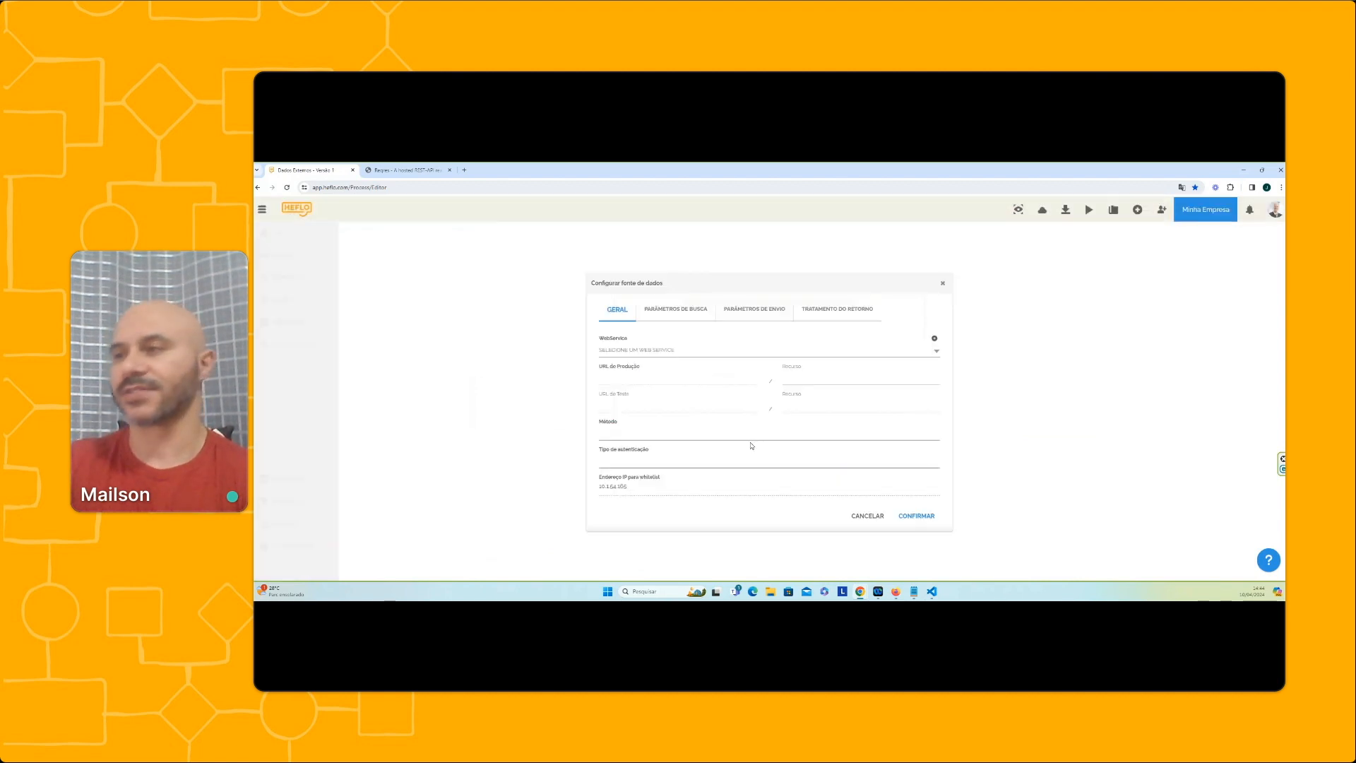
left_click(935, 338)
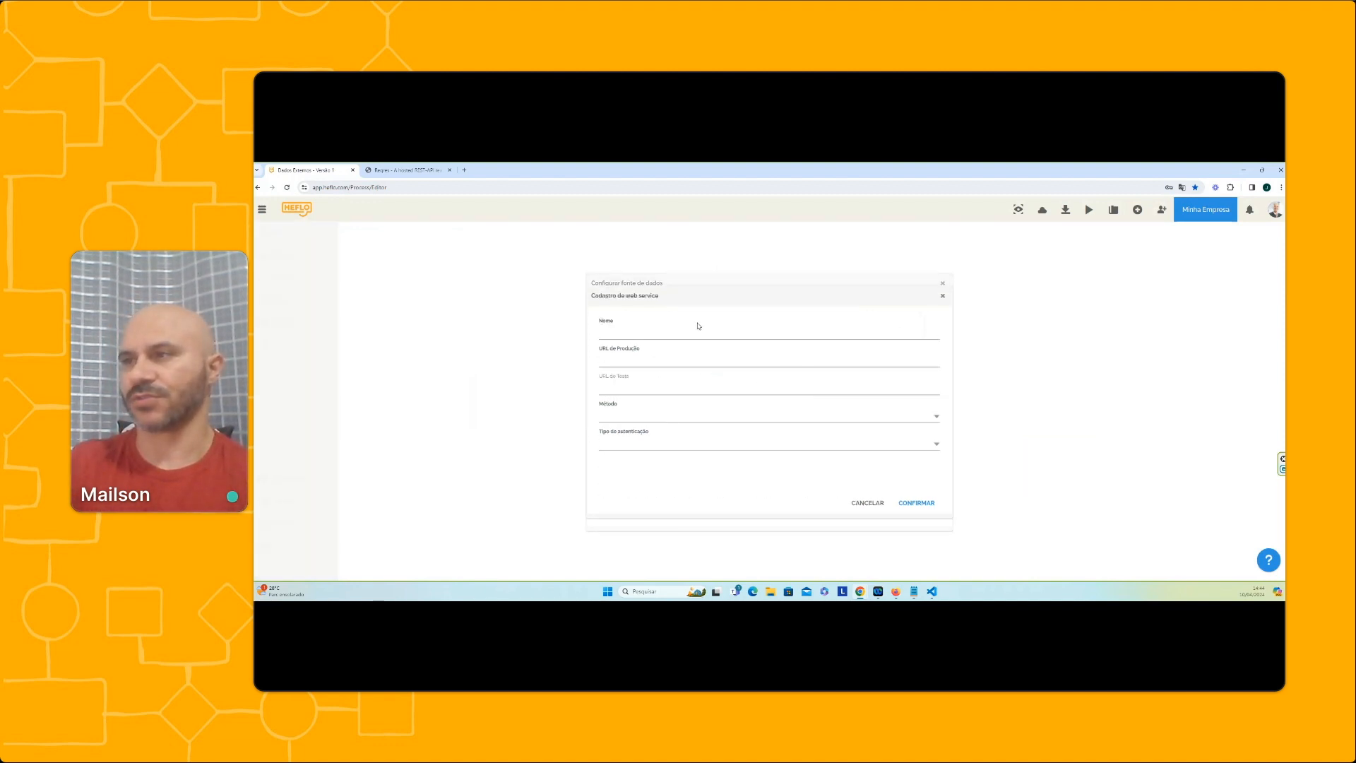
left_click_drag(695, 330, 450, 346)
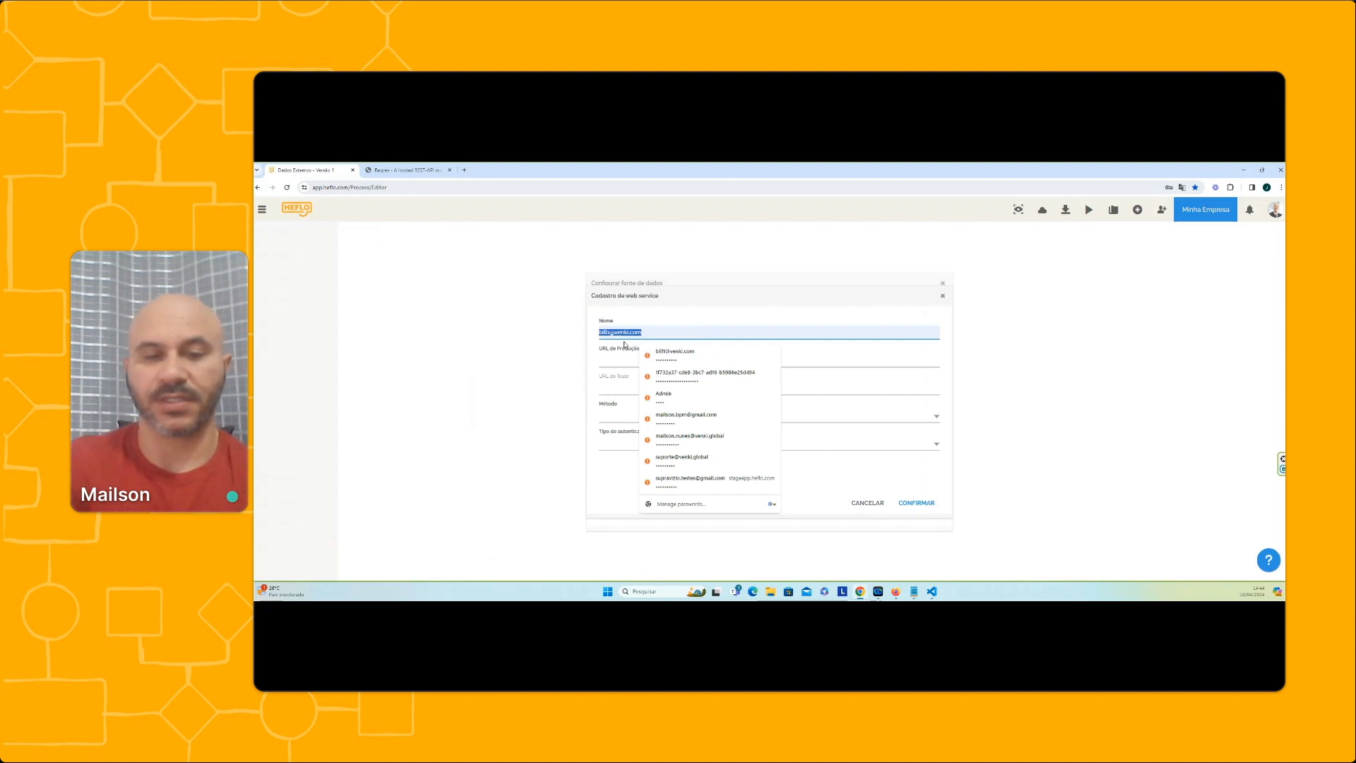
type("Integração")
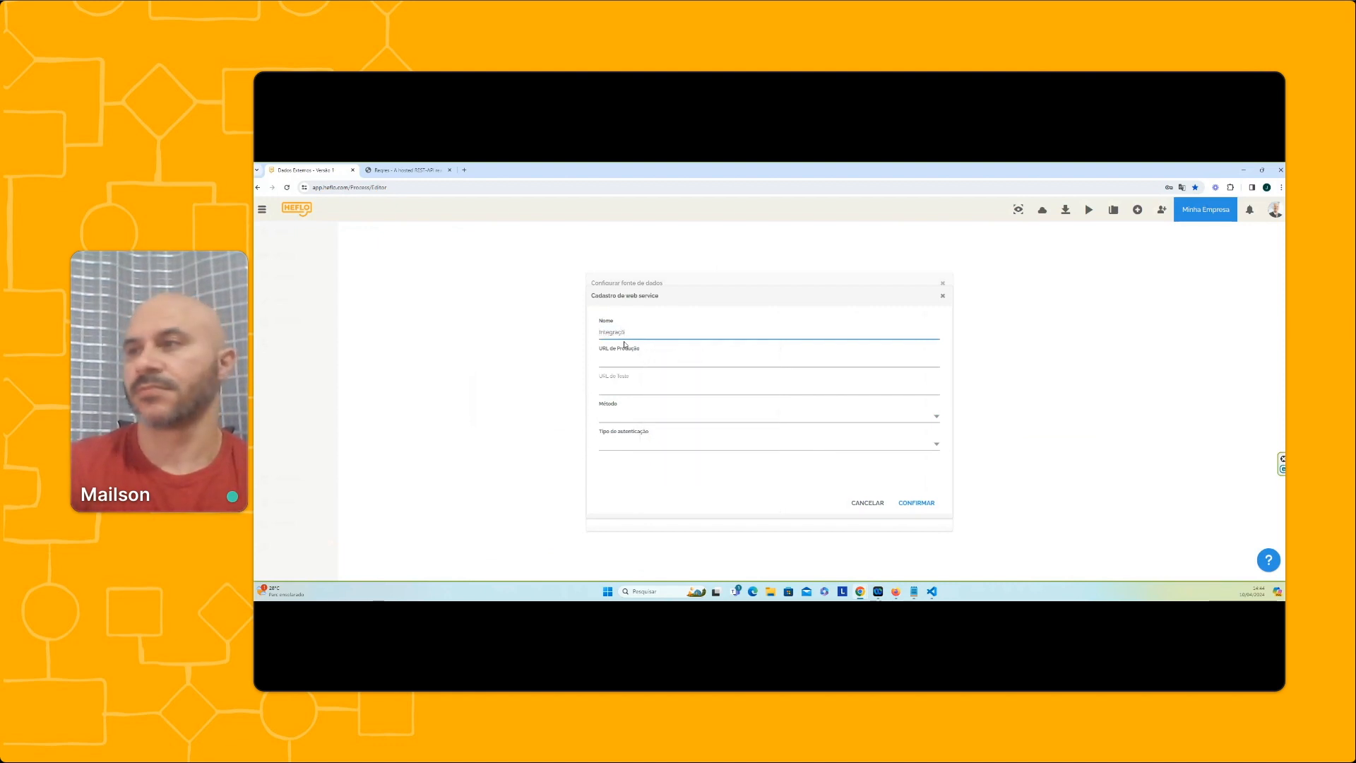
key("BackSpace")
key("BackSpace")
type("ção")
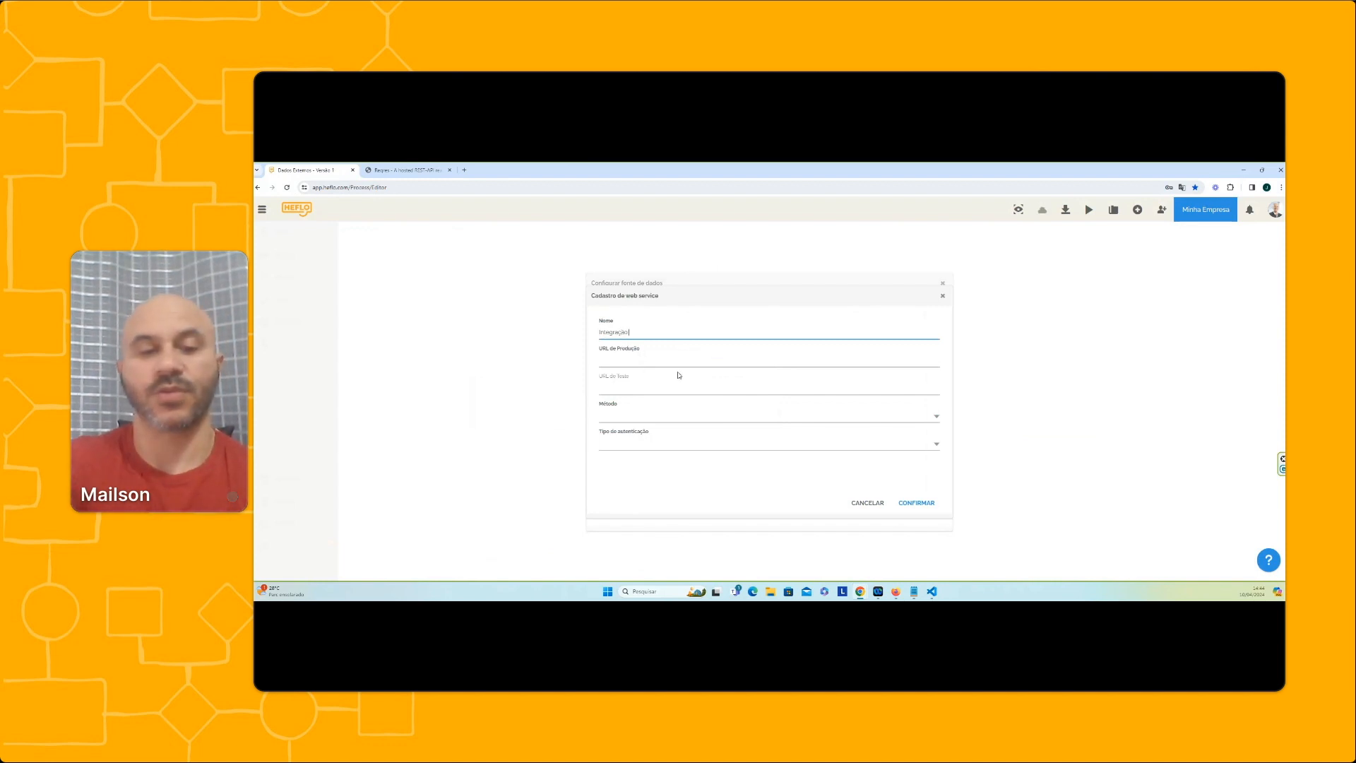
type(" WS")
left_click(644, 360)
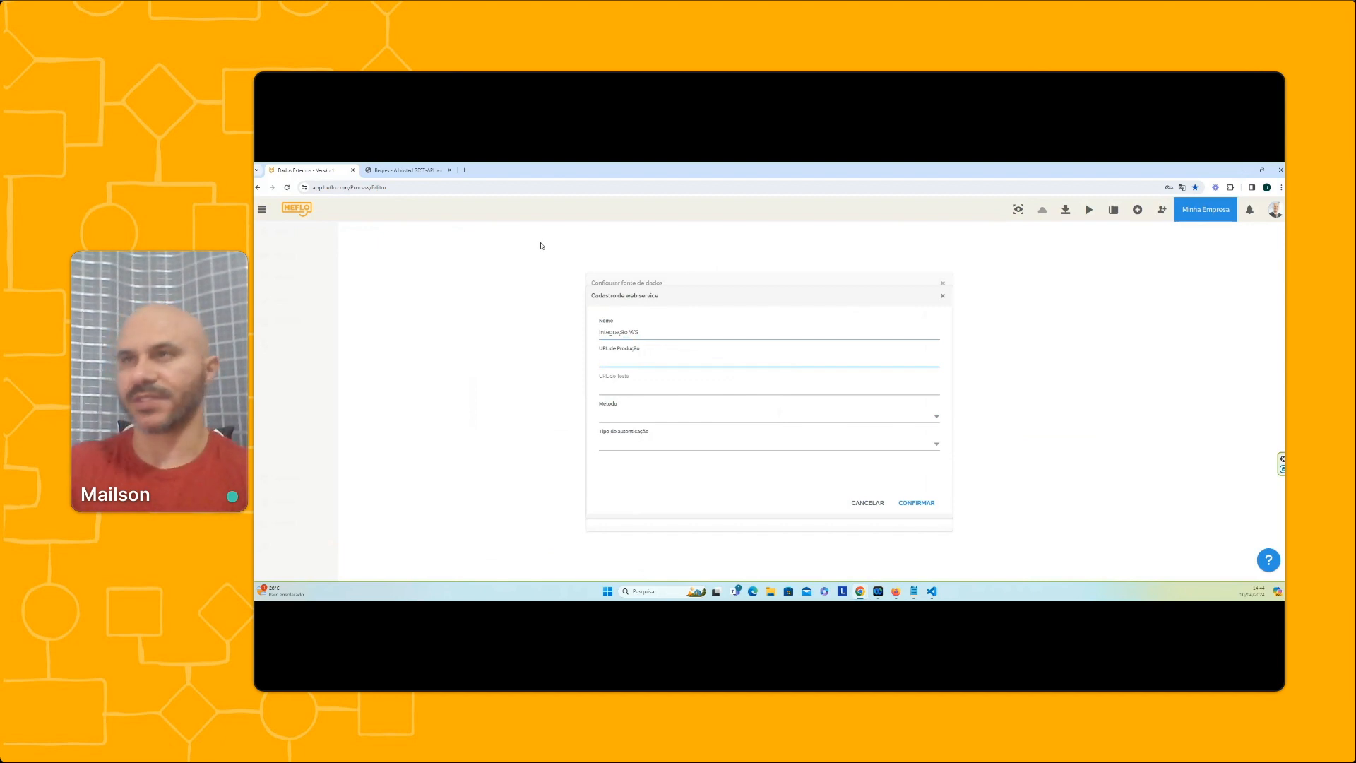
Examine the List Users request and its response on the Reqres site, including the "data" array
left_click(406, 169)
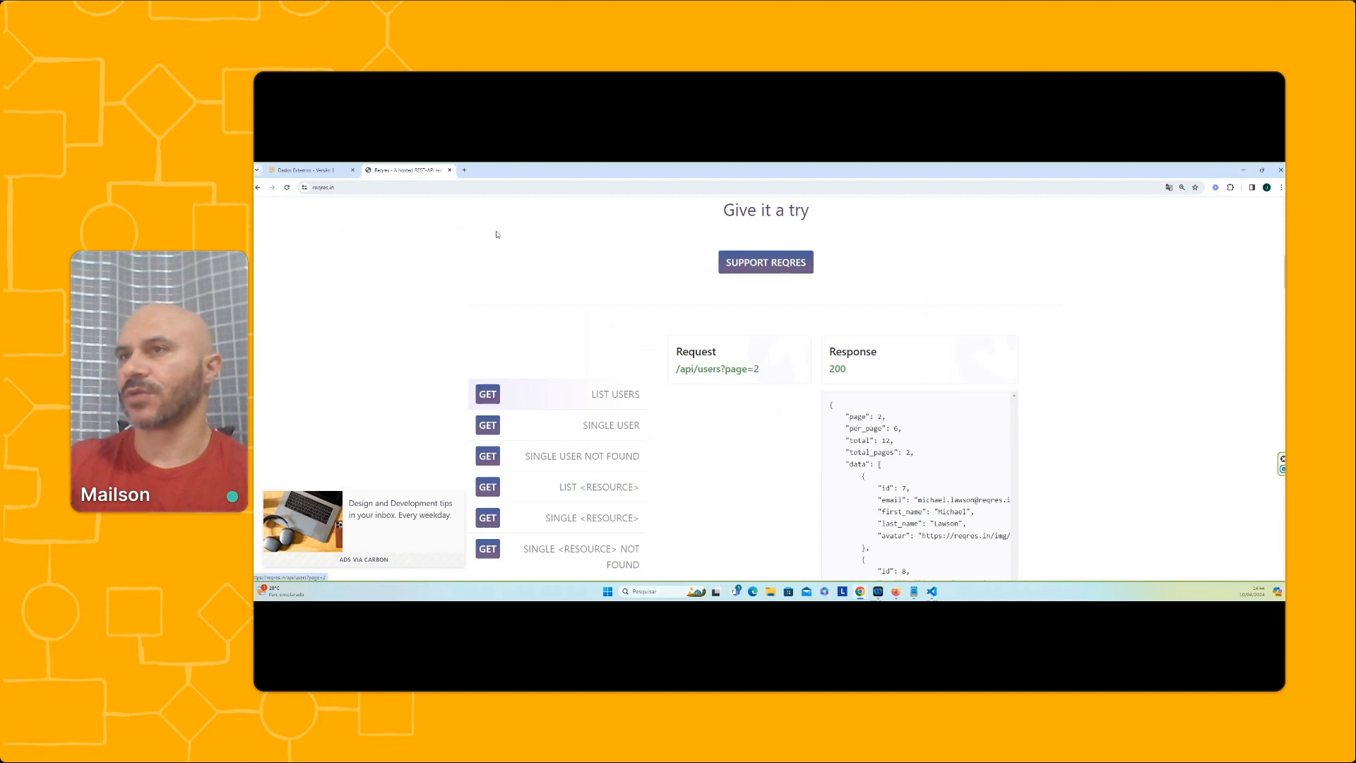
left_click(370, 188)
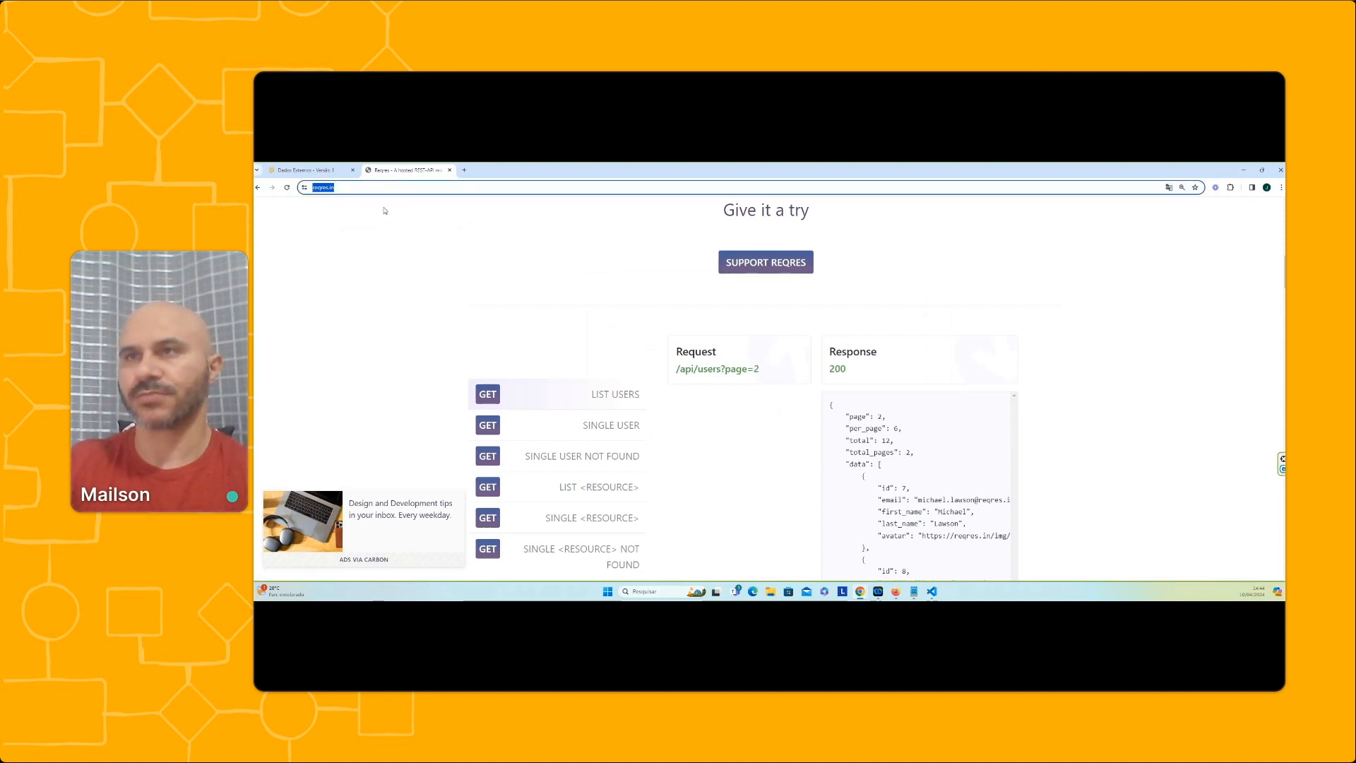
left_click(385, 210)
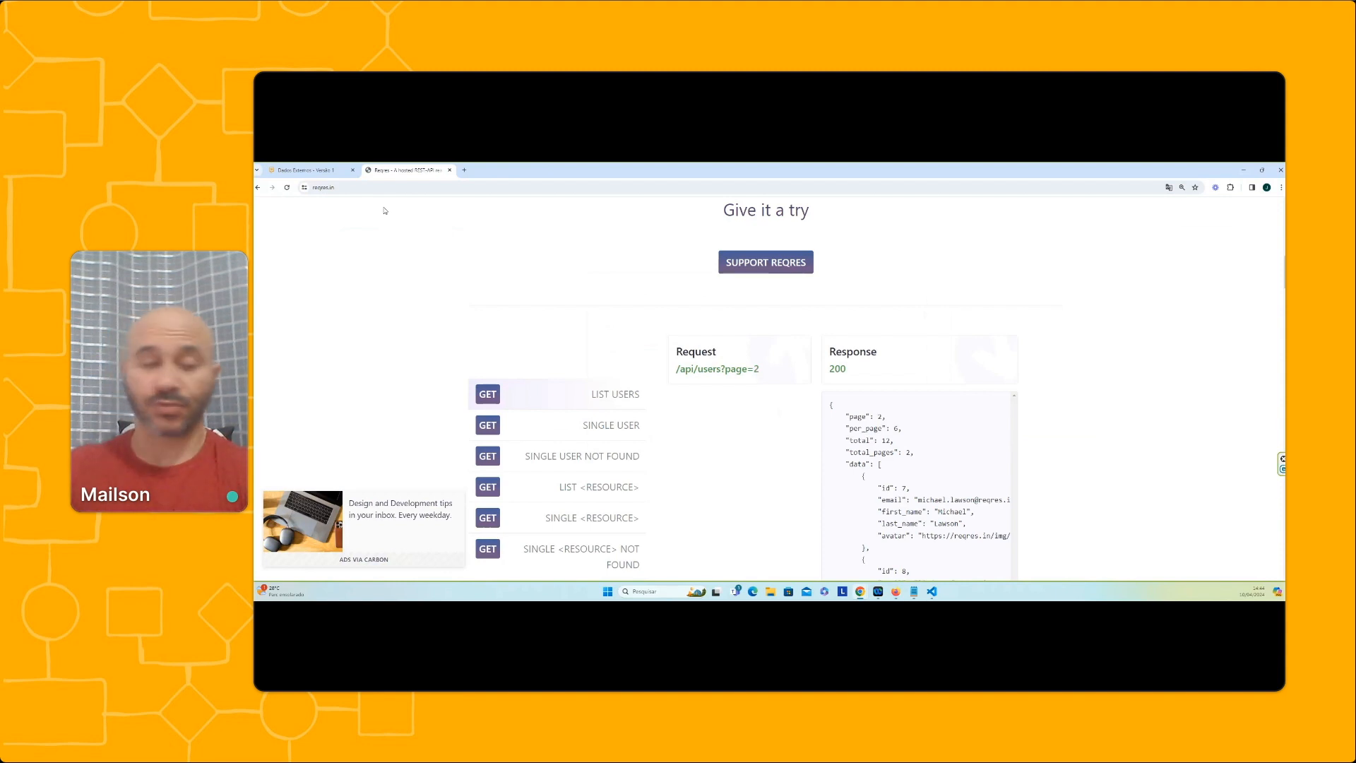
scroll(657, 292, "down", 2)
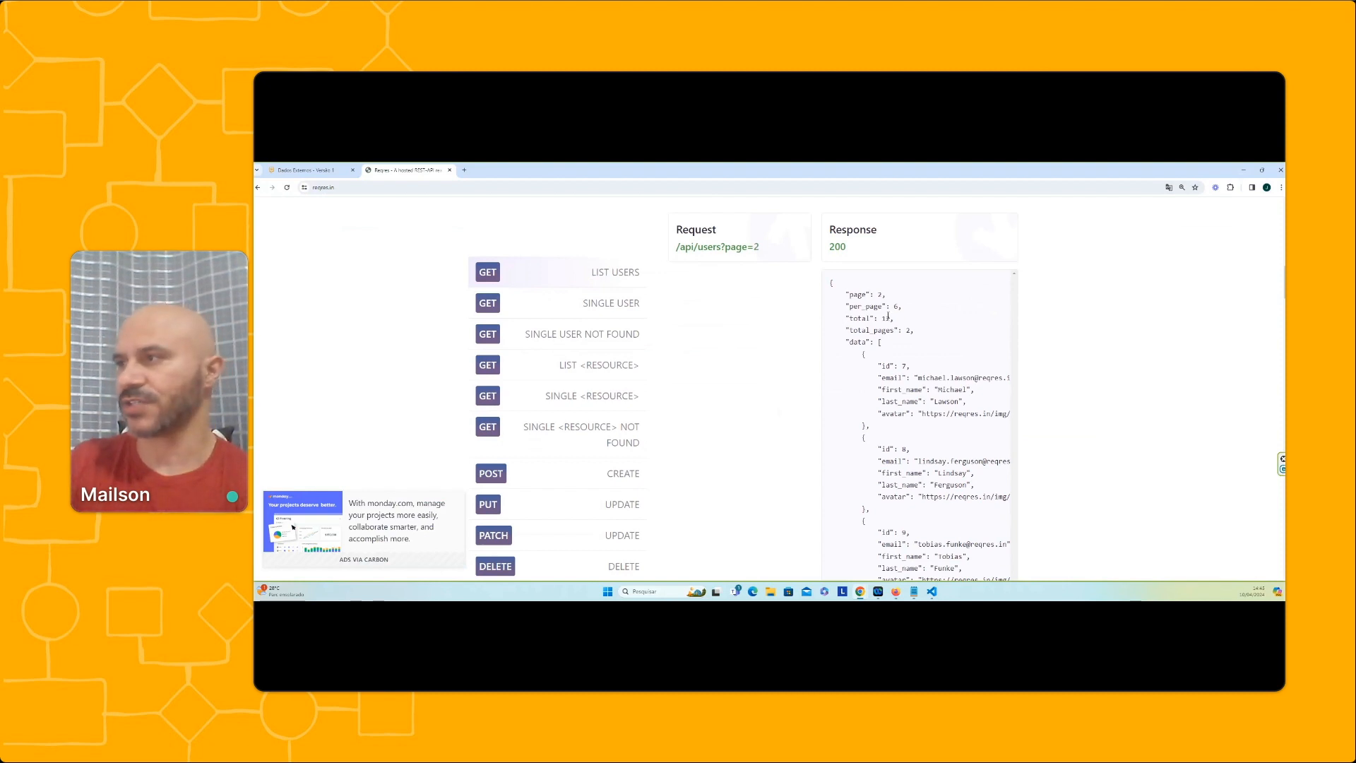
scroll(896, 357, "down", 1)
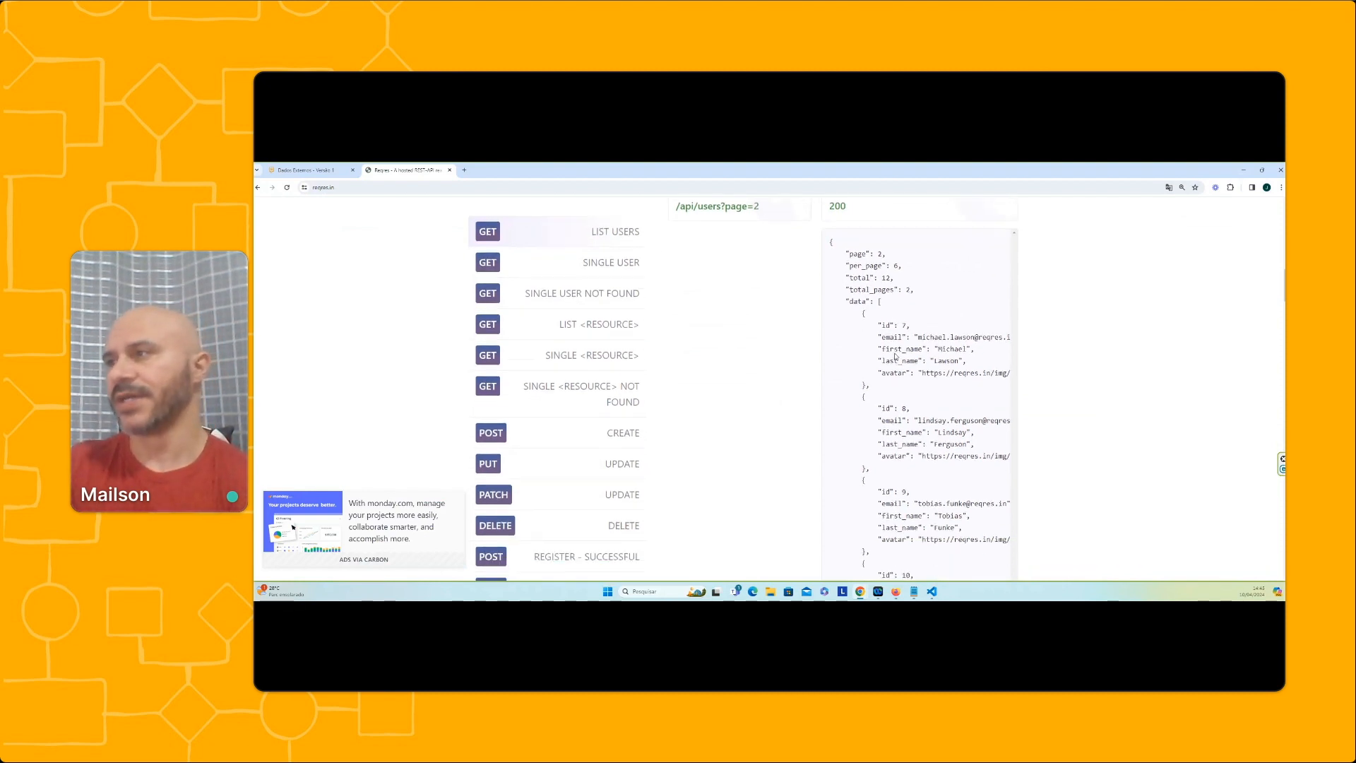
left_click_drag(850, 301, 867, 301)
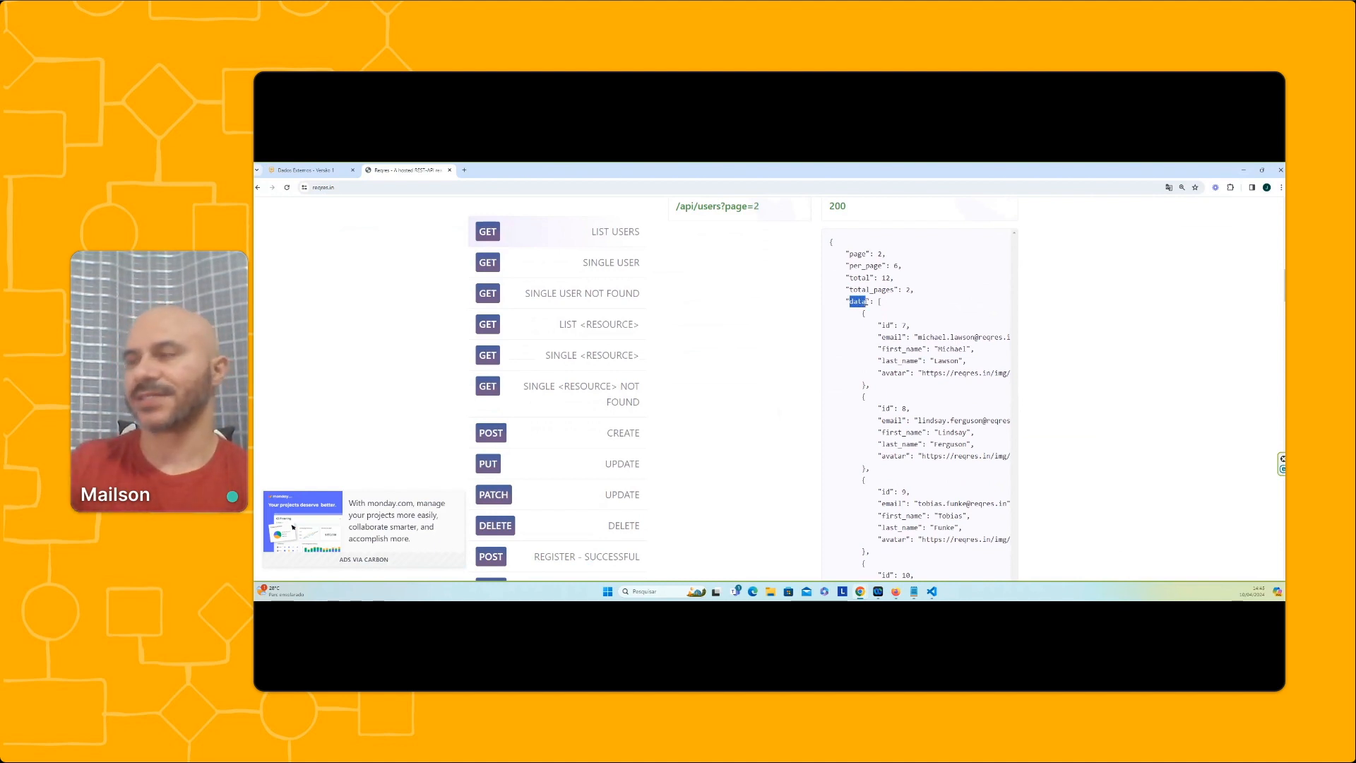
scroll(862, 304, "up", 2)
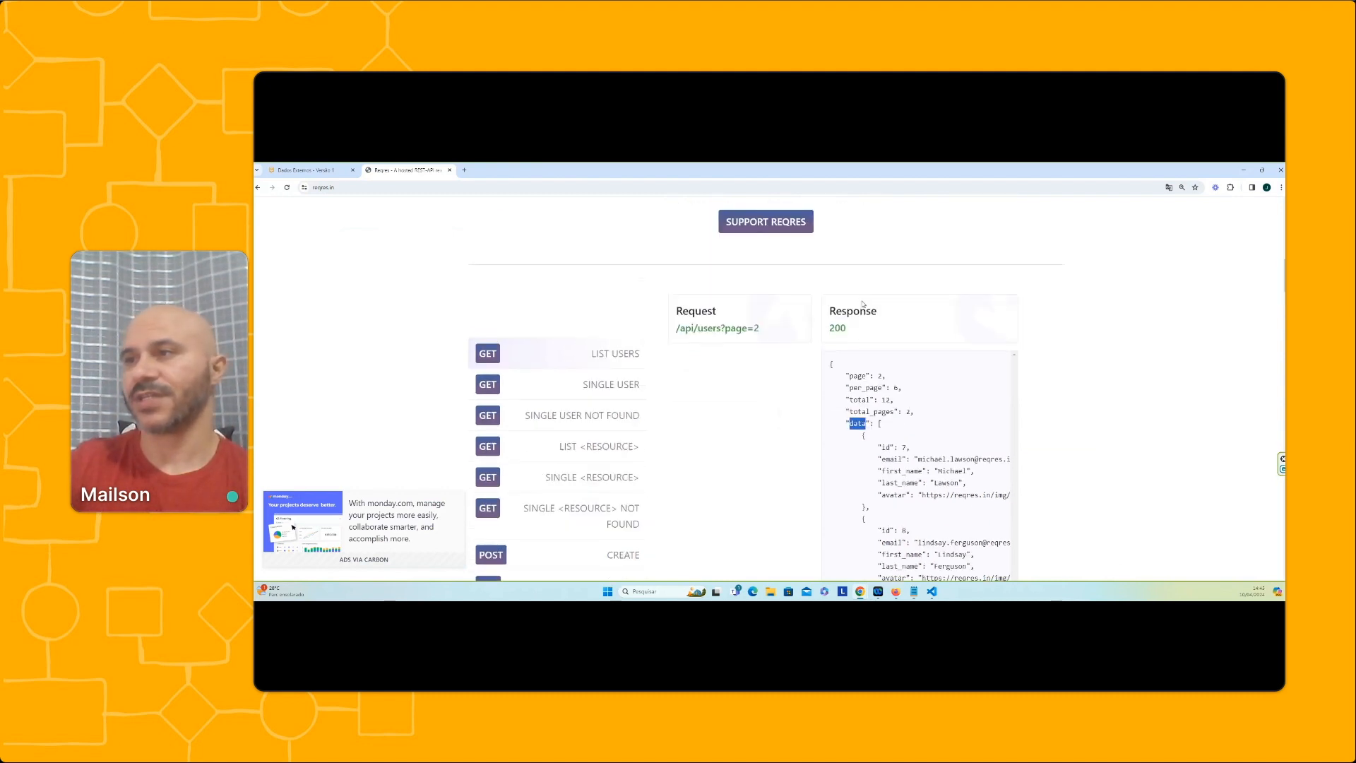
left_click(483, 187)
key("ctrl+c")
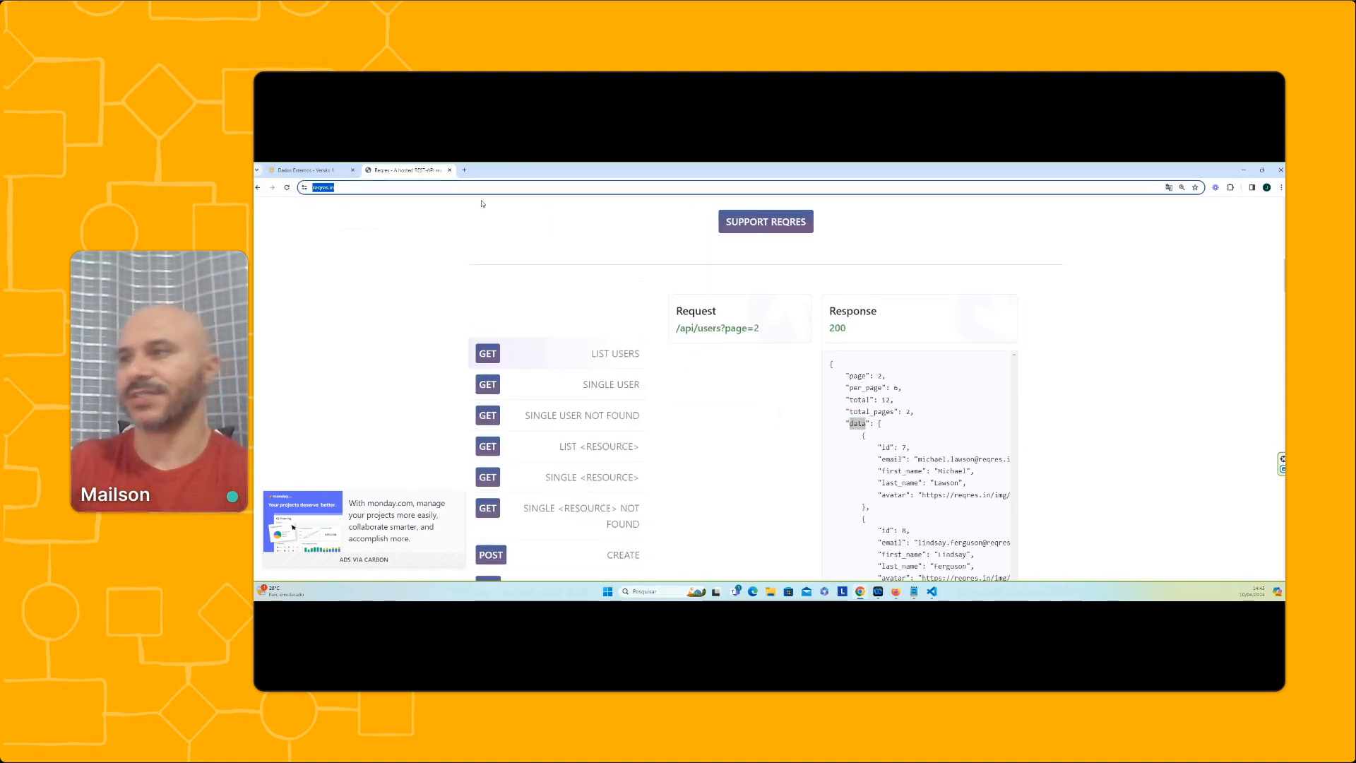
left_click(319, 169)
left_click(643, 358)
key("ctrl+v")
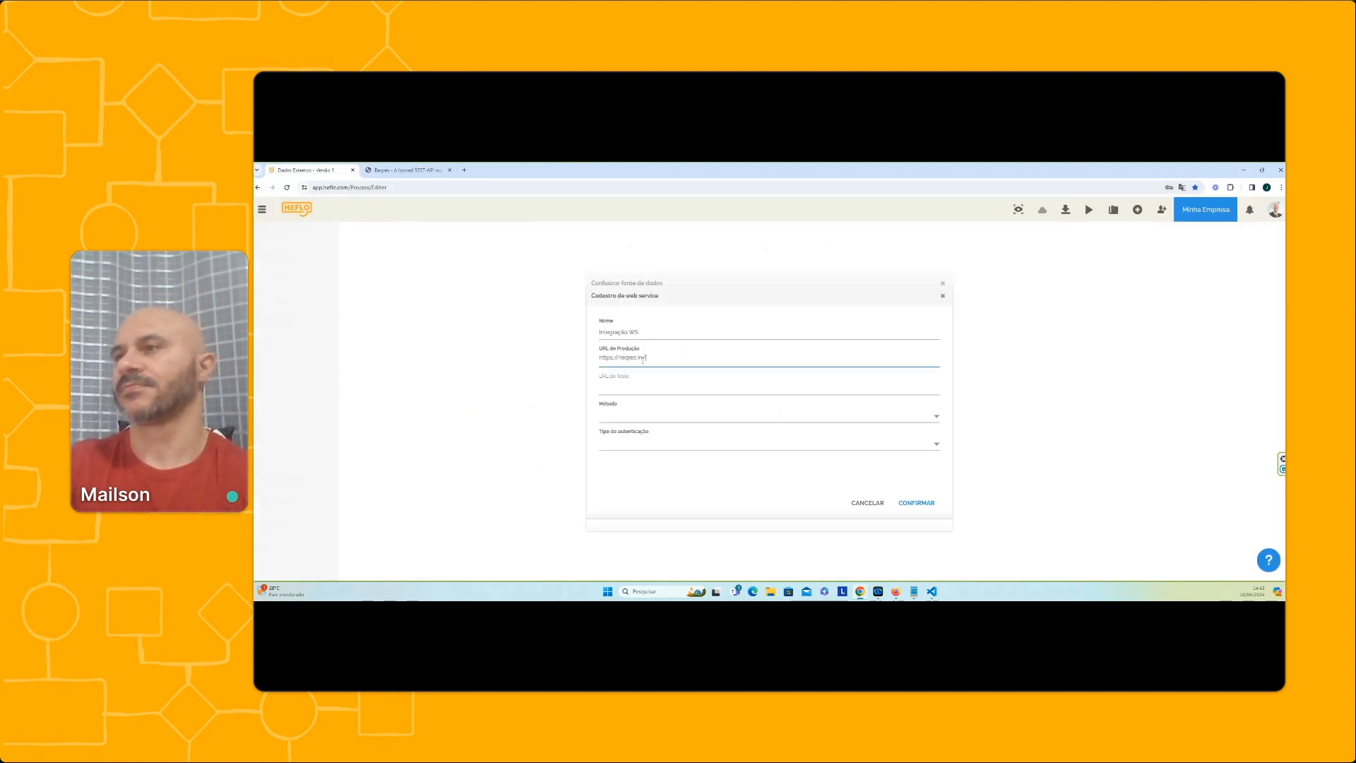
key("BackSpace")
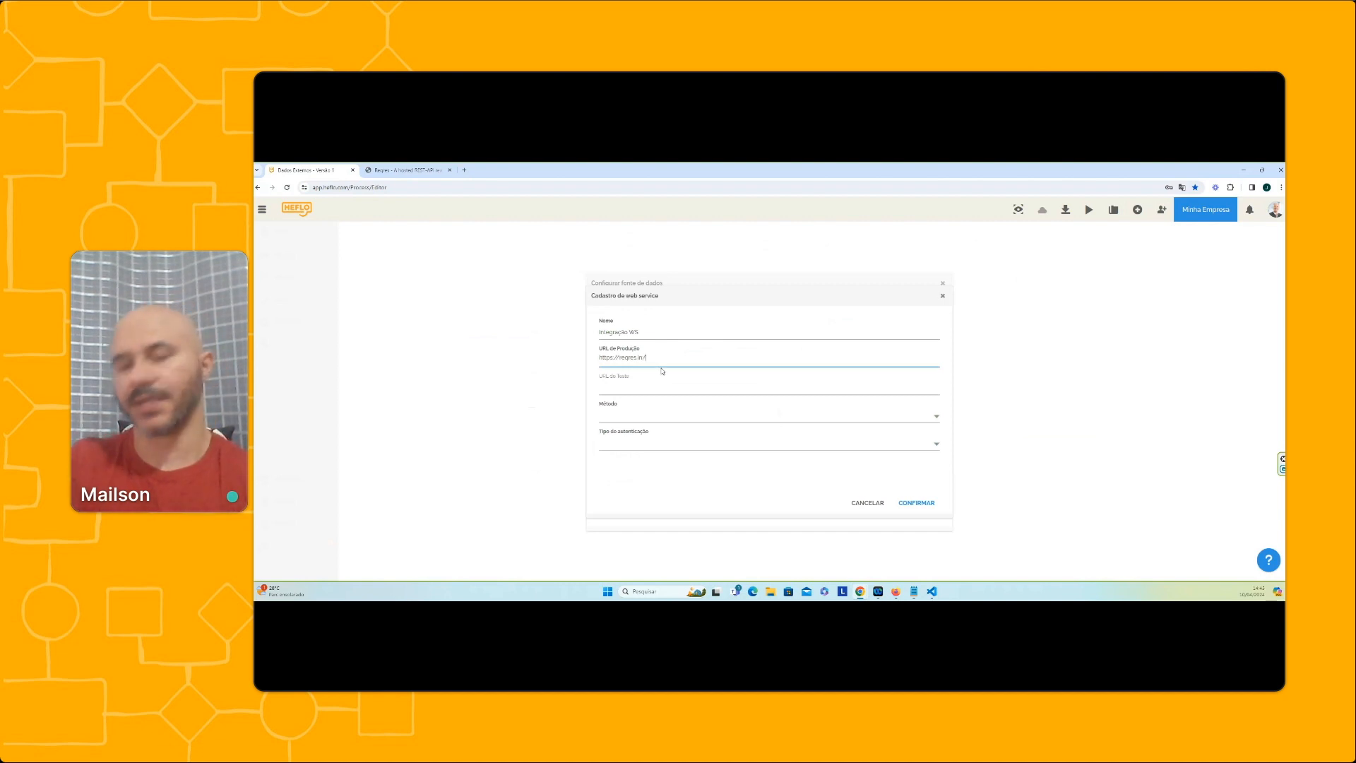
key("BackSpace")
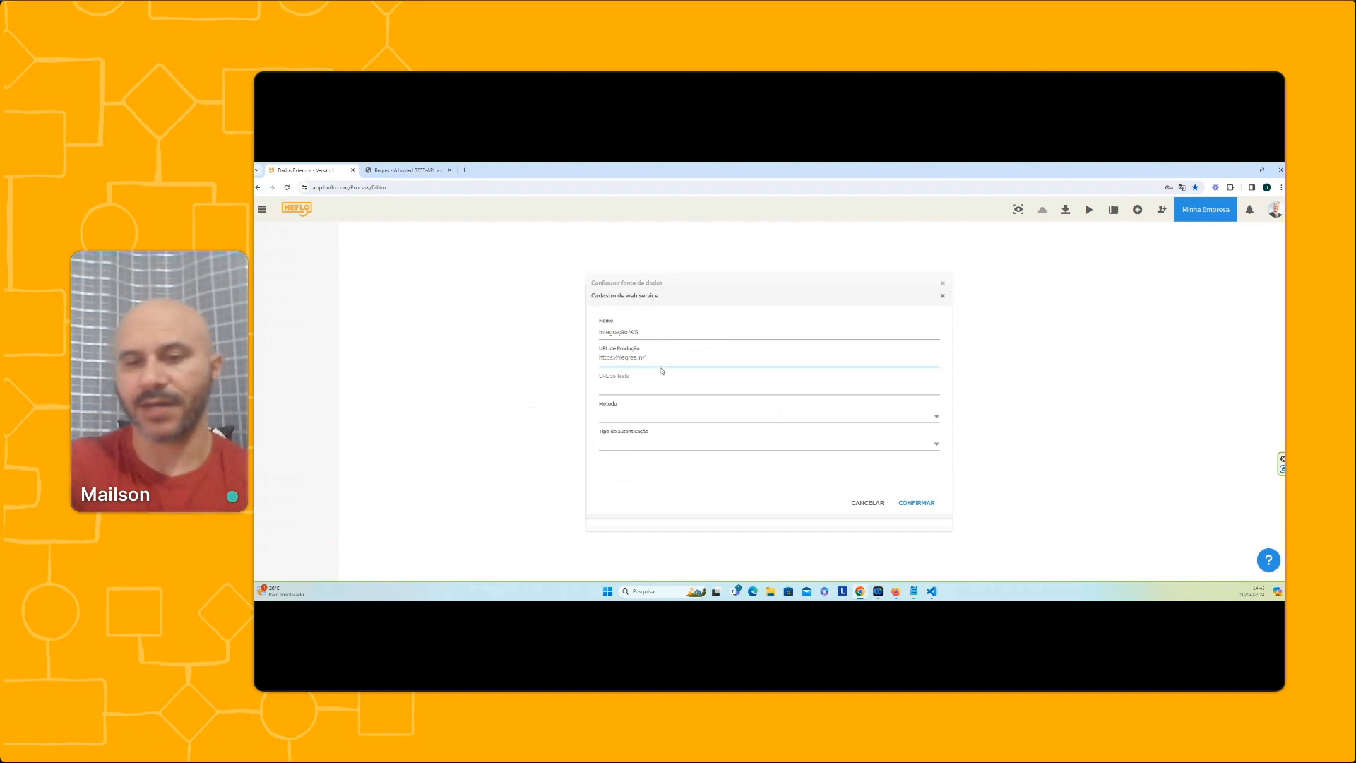
left_click_drag(646, 358, 577, 354)
key("ctrl+c")
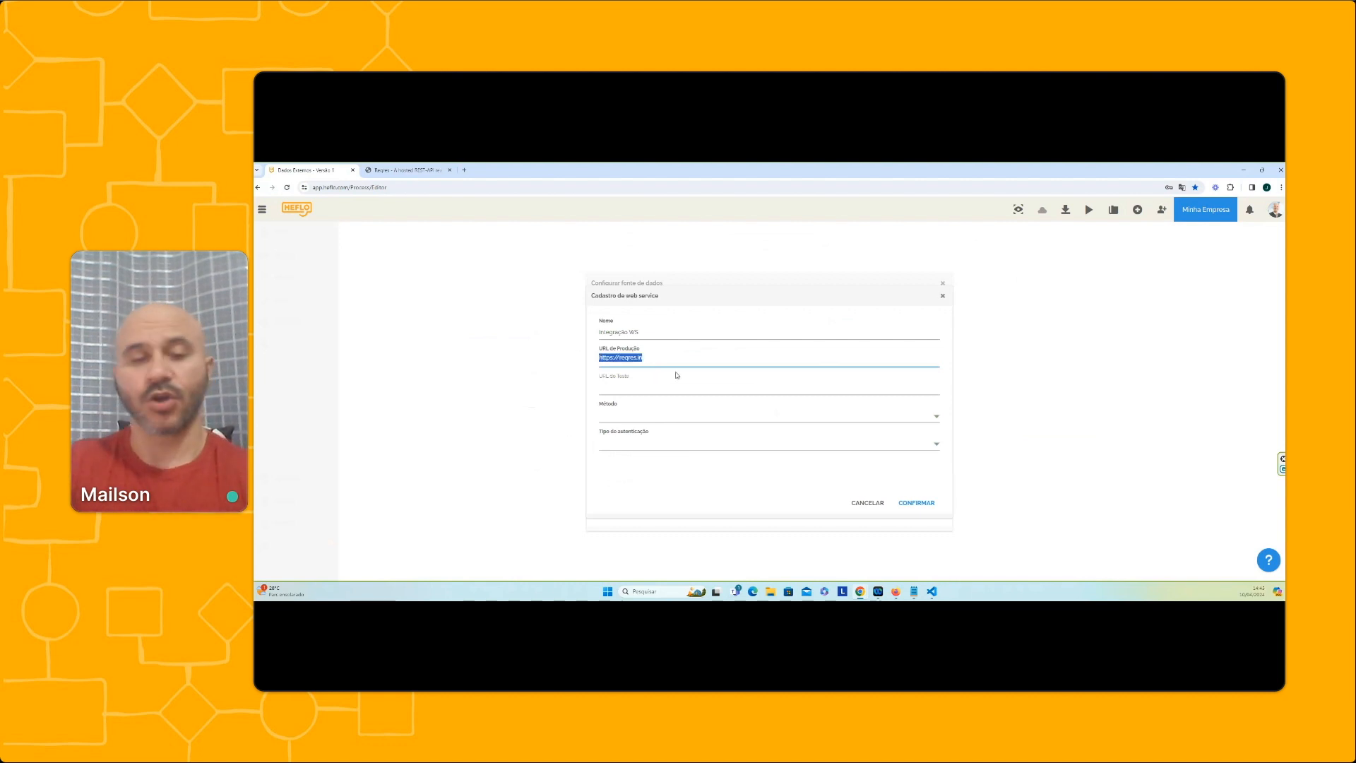
left_click(653, 385)
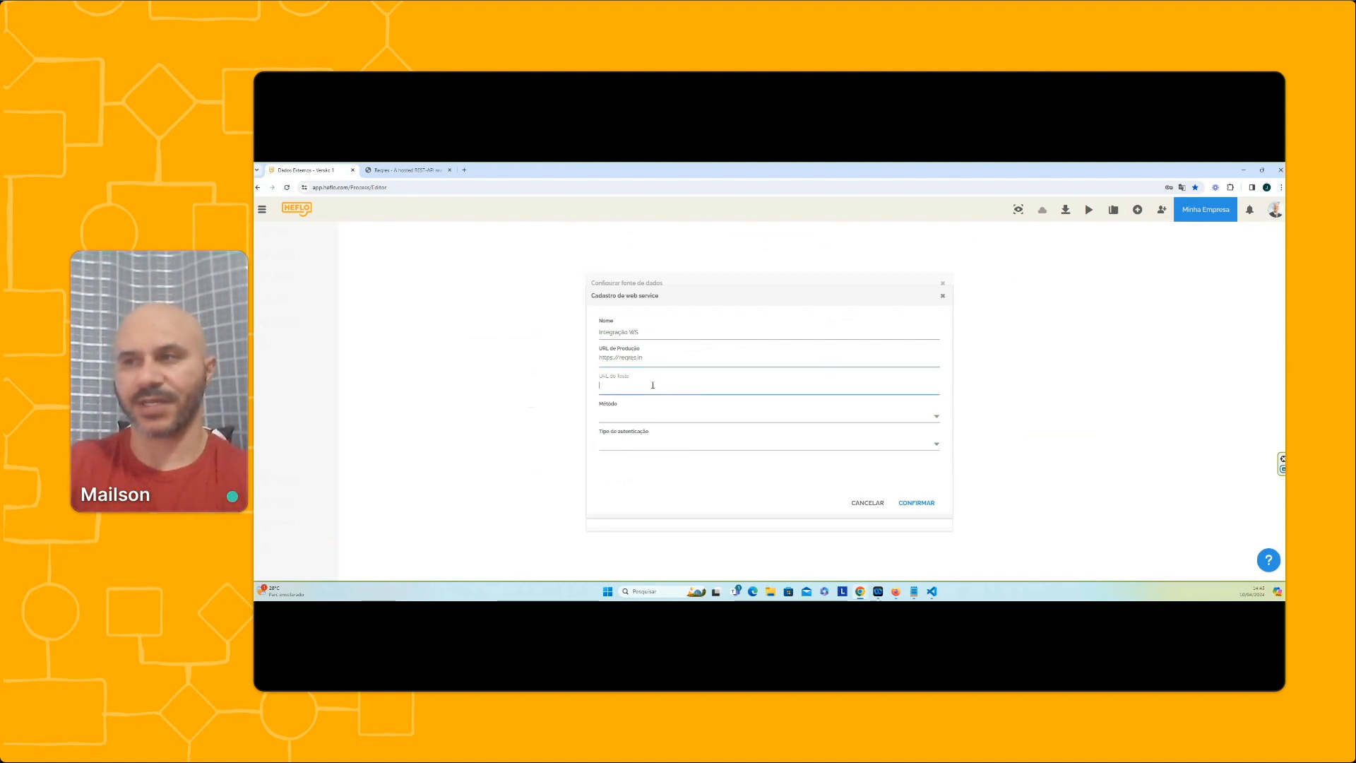
key("ctrl+v")
Set the web service's method to GET and authentication type to Nenhuma, and confirm the registration
left_click(631, 419)
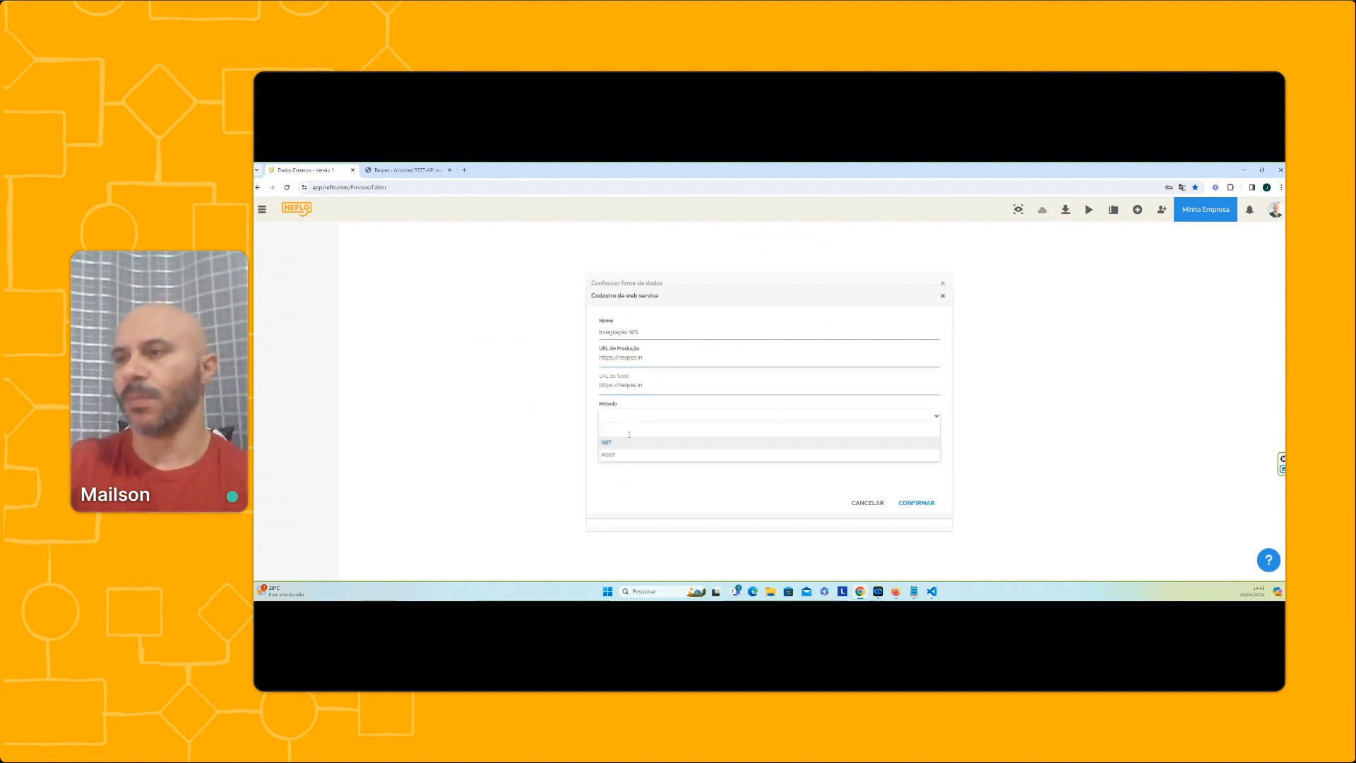
left_click(624, 443)
left_click(422, 169)
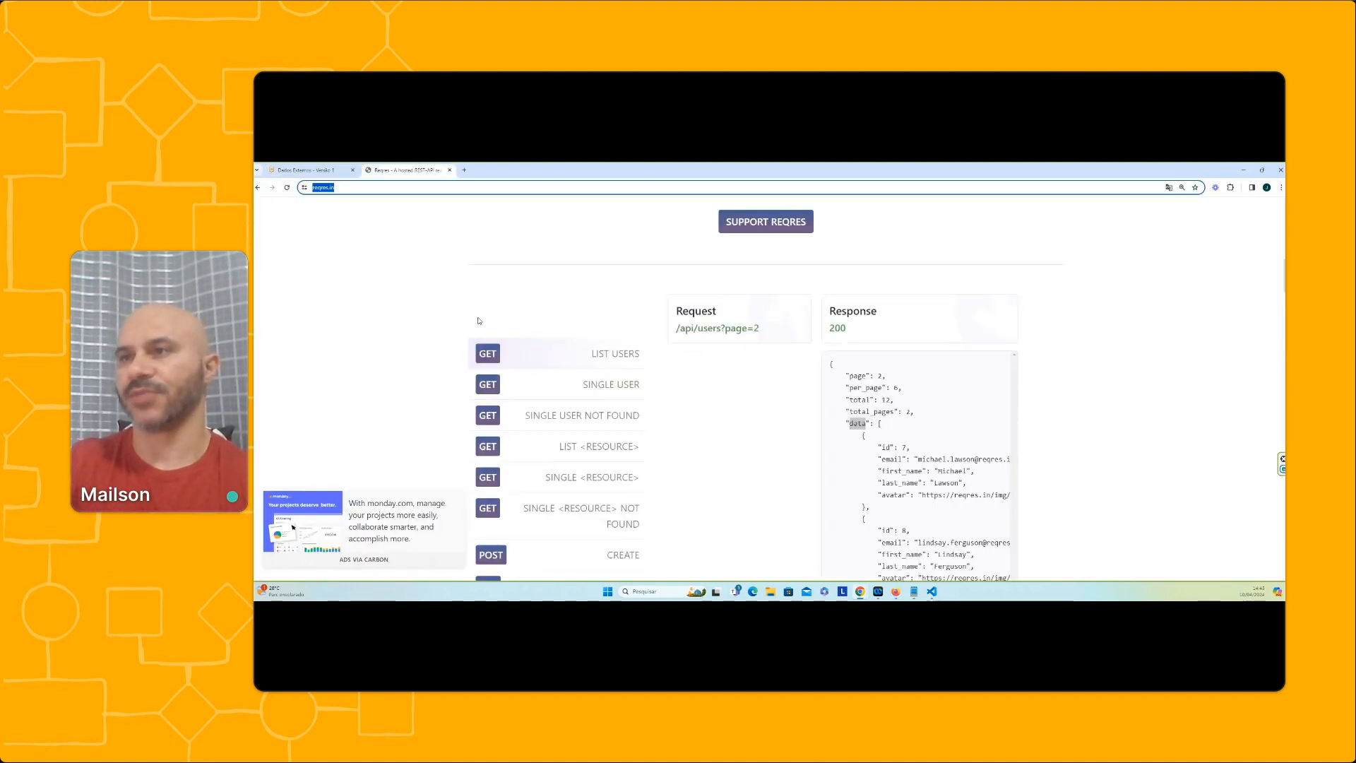
left_click(307, 170)
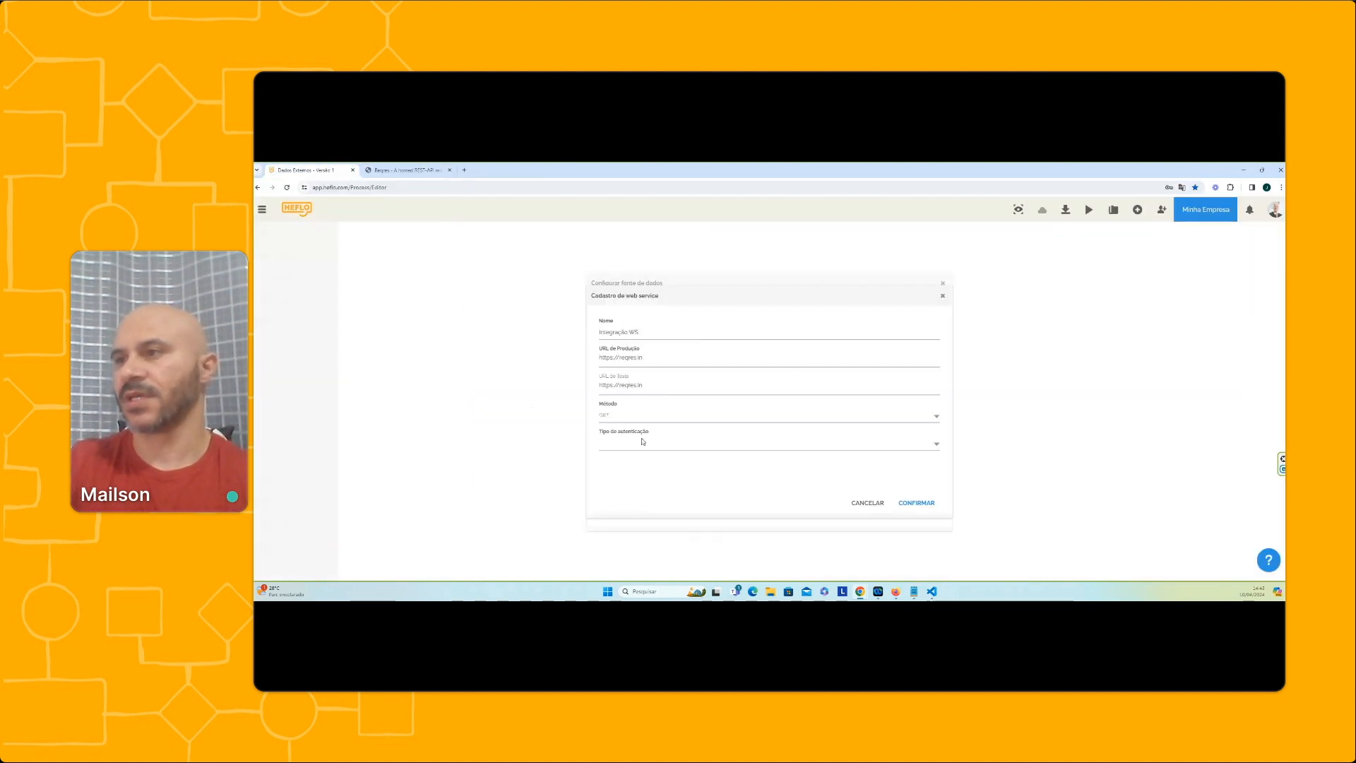
left_click(641, 443)
left_click(631, 472)
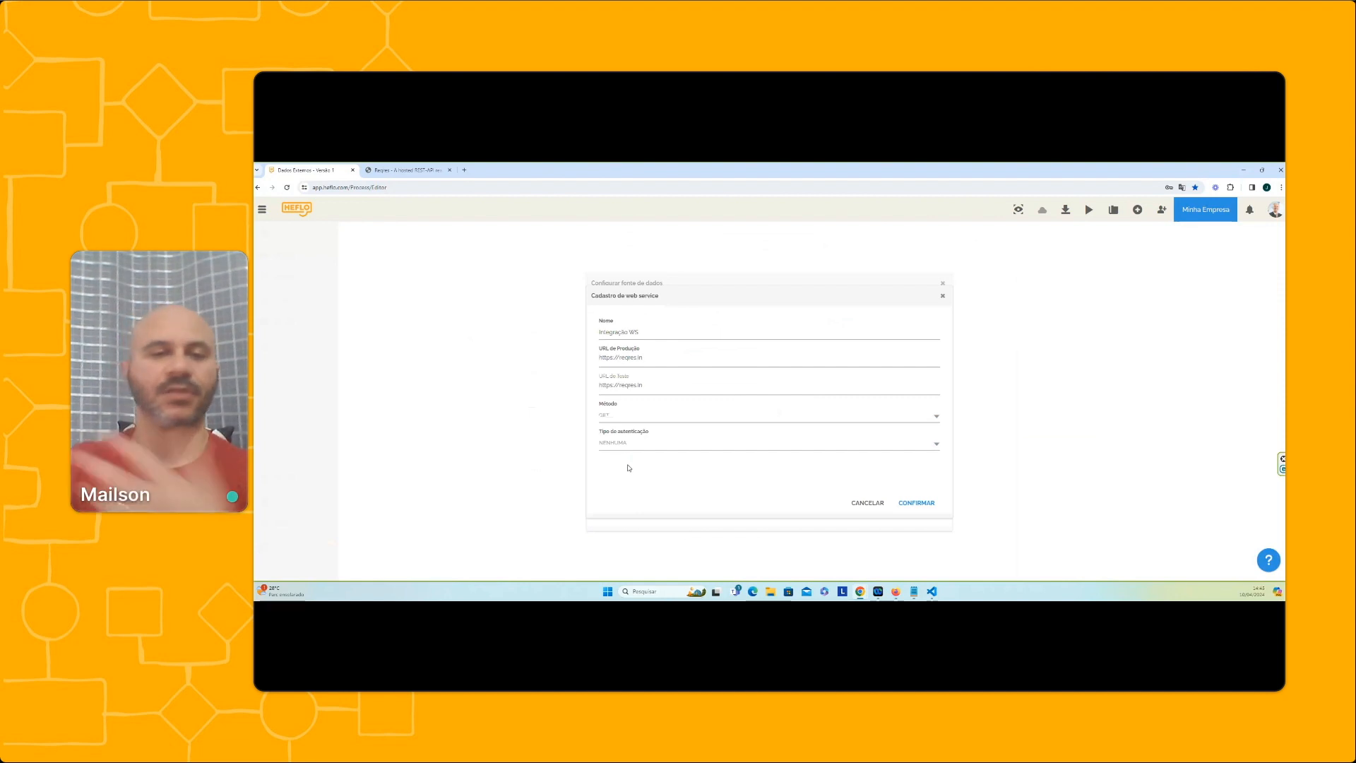
left_click(631, 444)
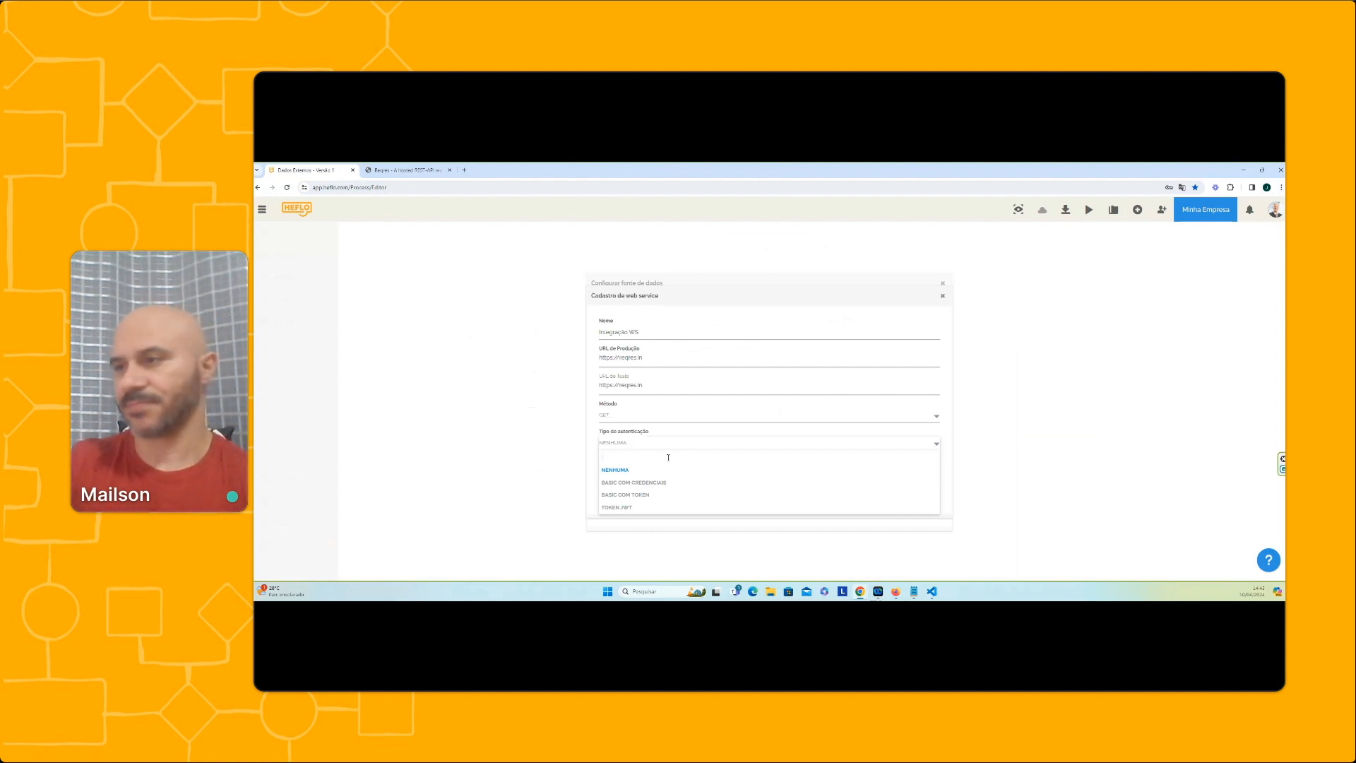
left_click(626, 470)
left_click(916, 503)
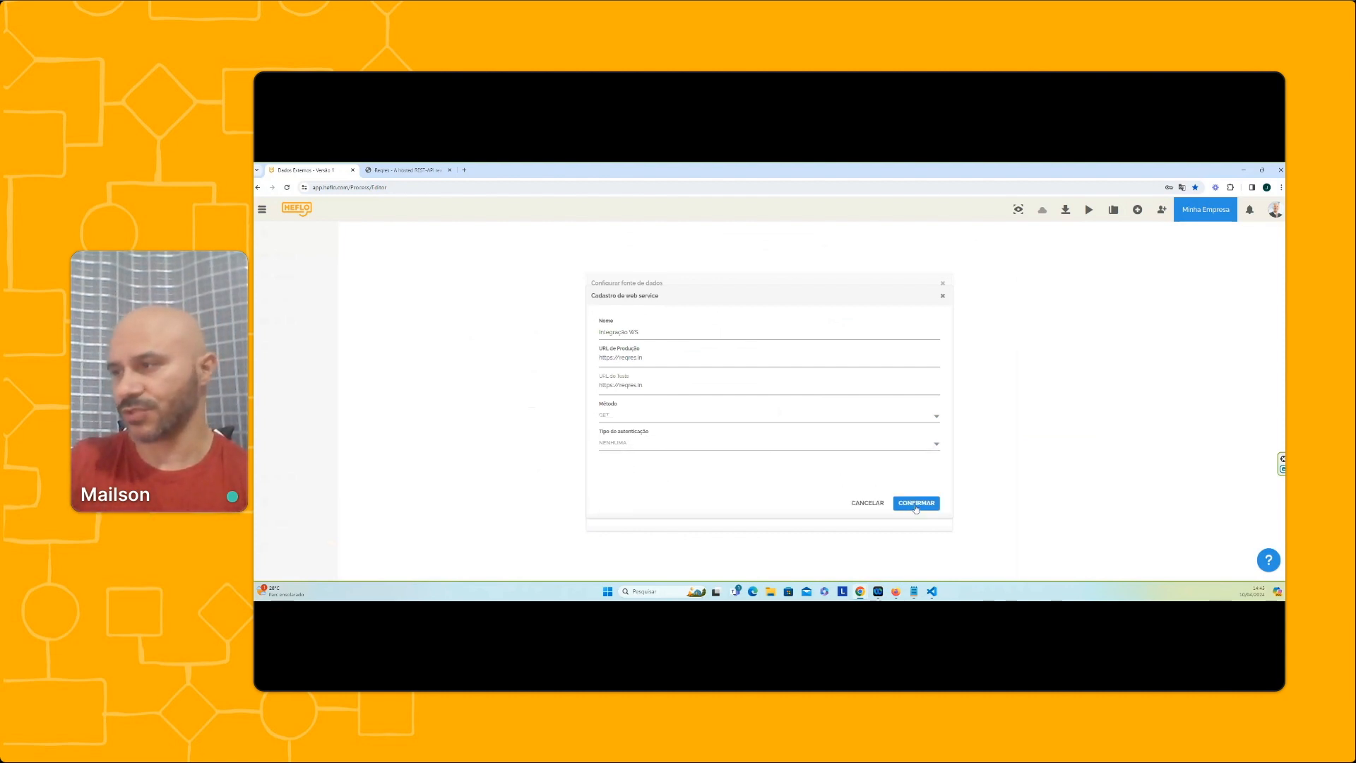
Copy the api/users path from the Reqres List Users request address and enter it as the production URL's resource
left_click(423, 170)
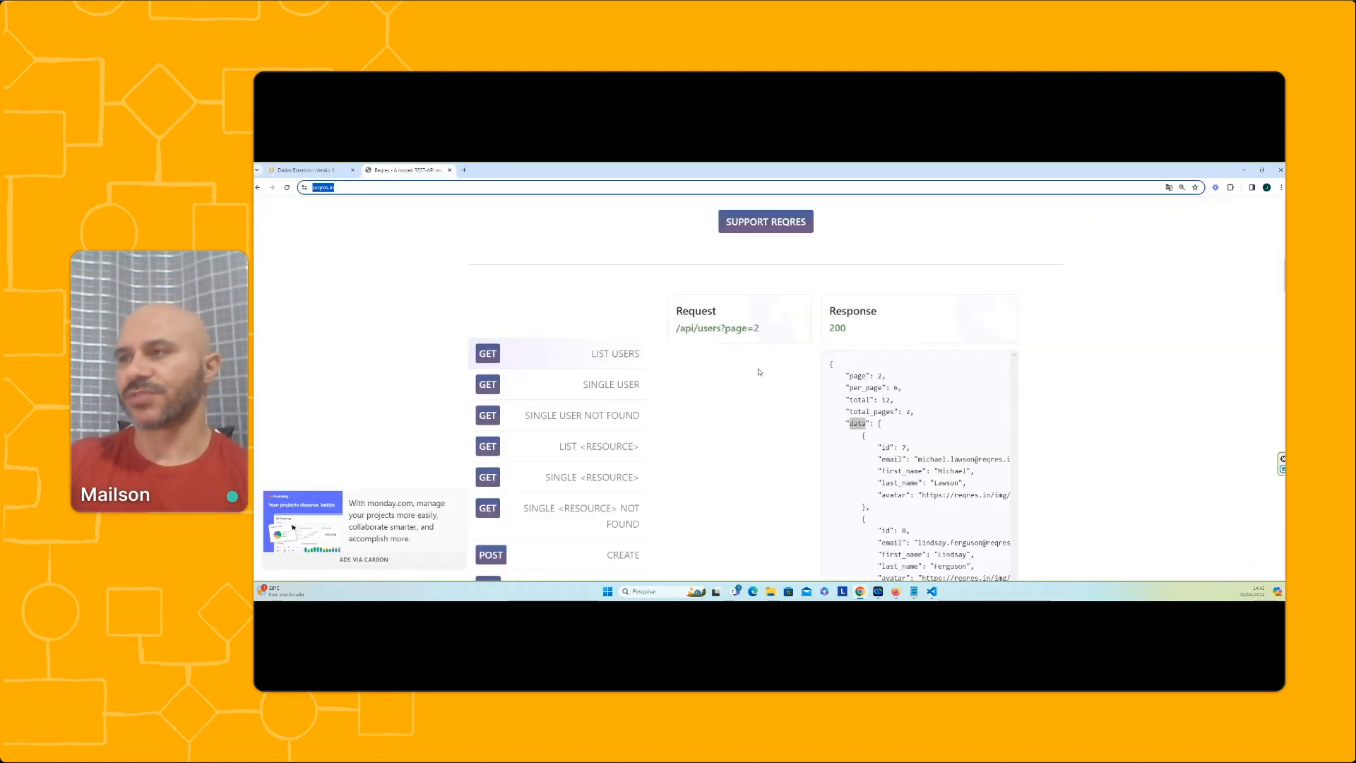
left_click(716, 330)
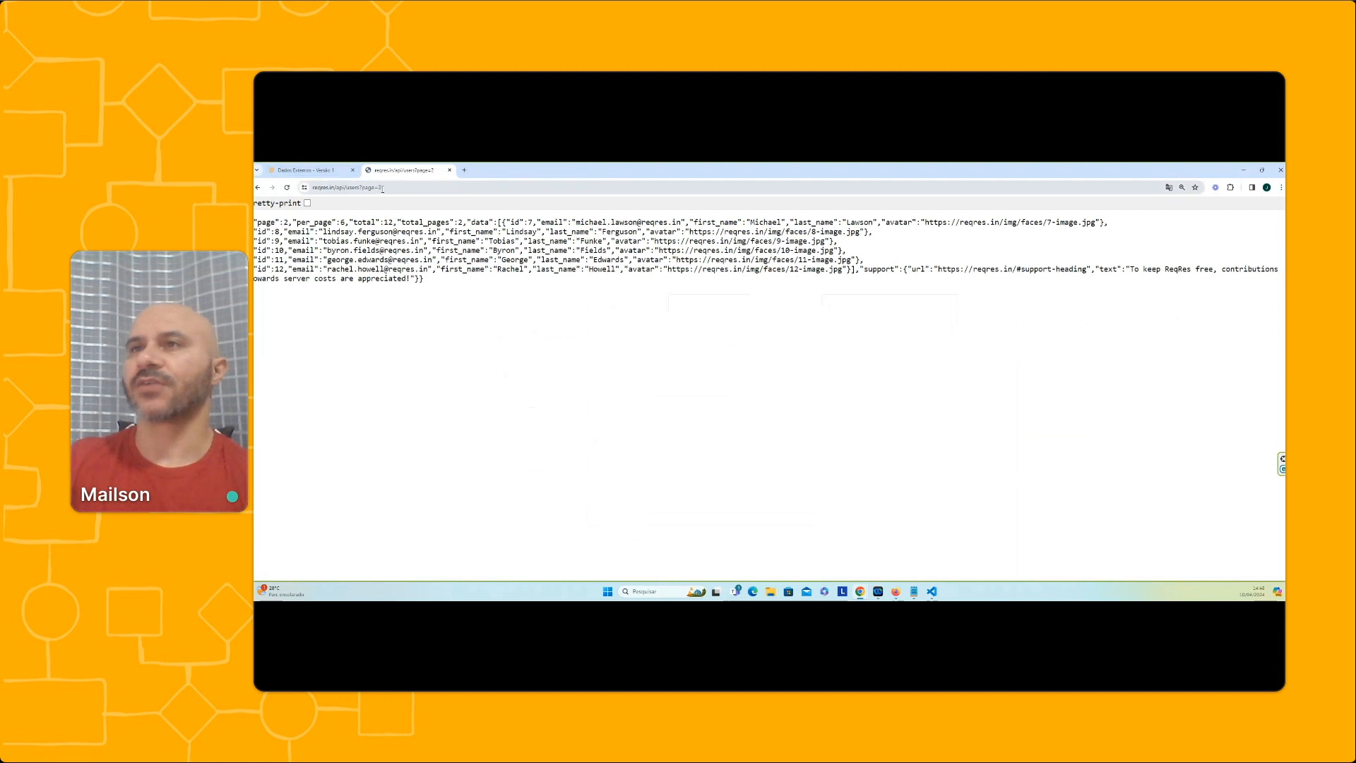
left_click_drag(361, 187, 336, 187)
key("ctrl+c")
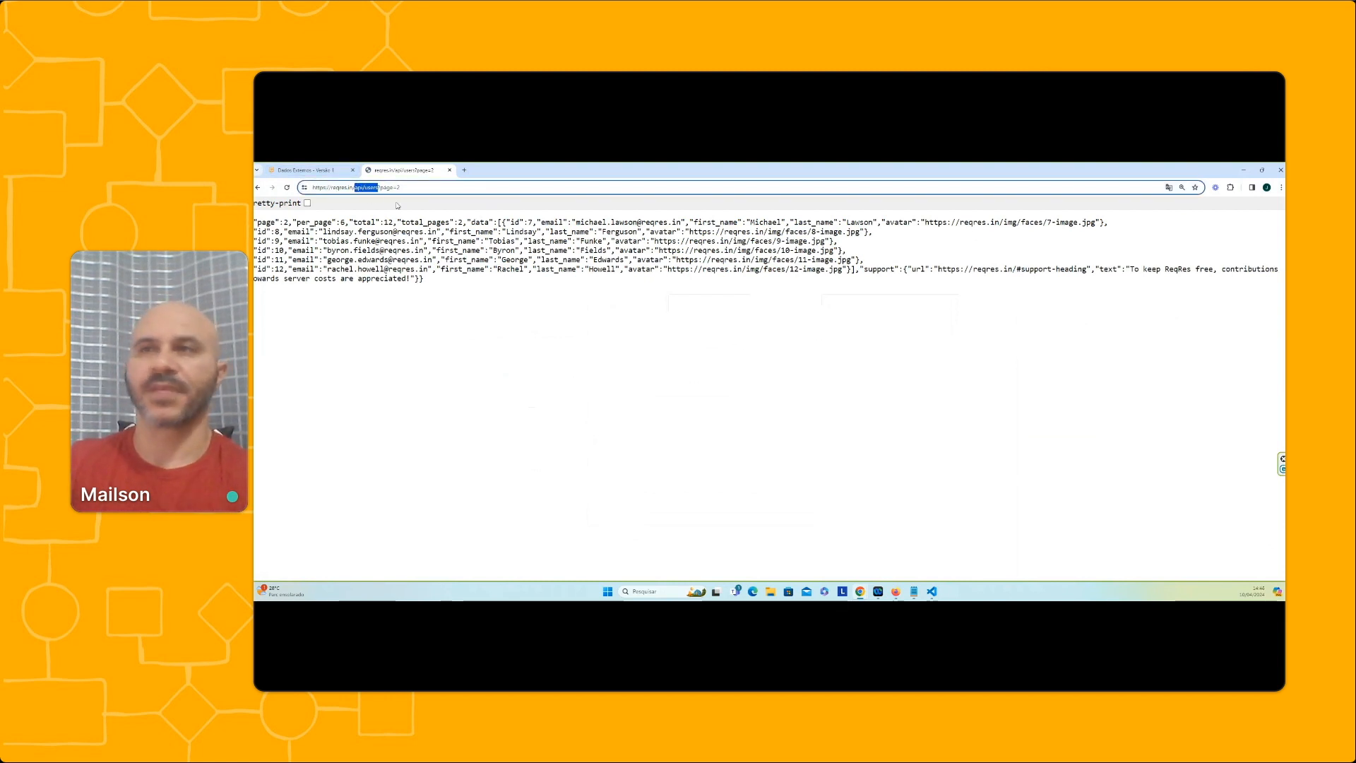
left_click(304, 170)
left_click(808, 379)
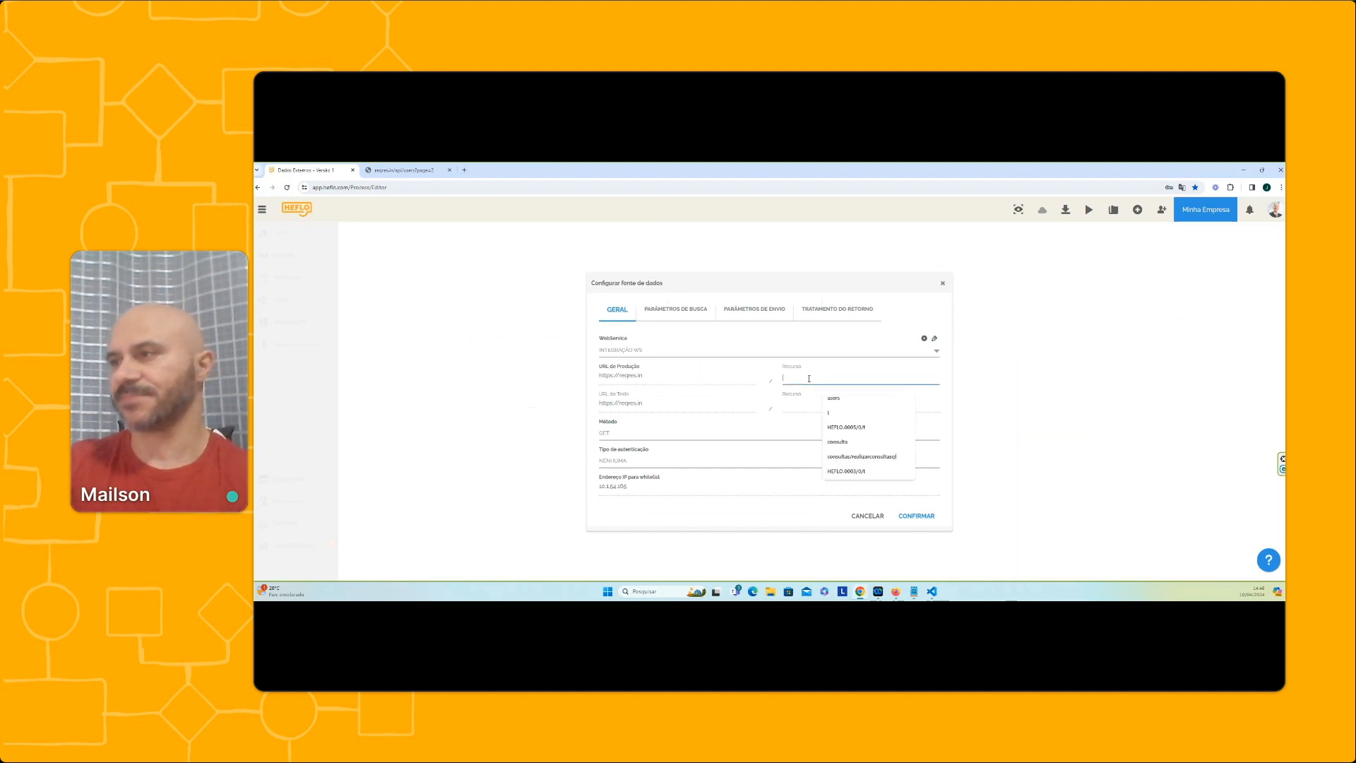
key("ctrl+v")
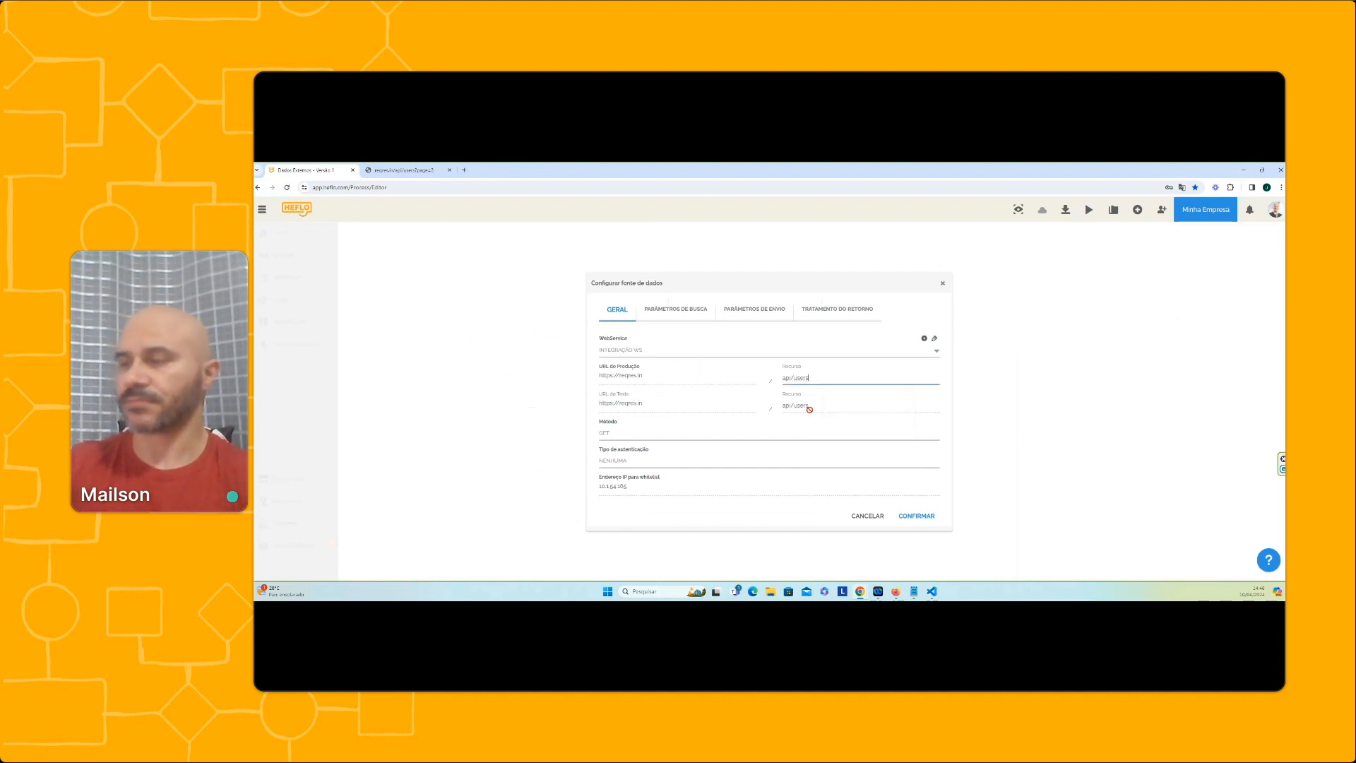
Examine the page query parameter in the List Users request address on Reqres, and return to the HEFLO data source configuration
left_click(402, 170)
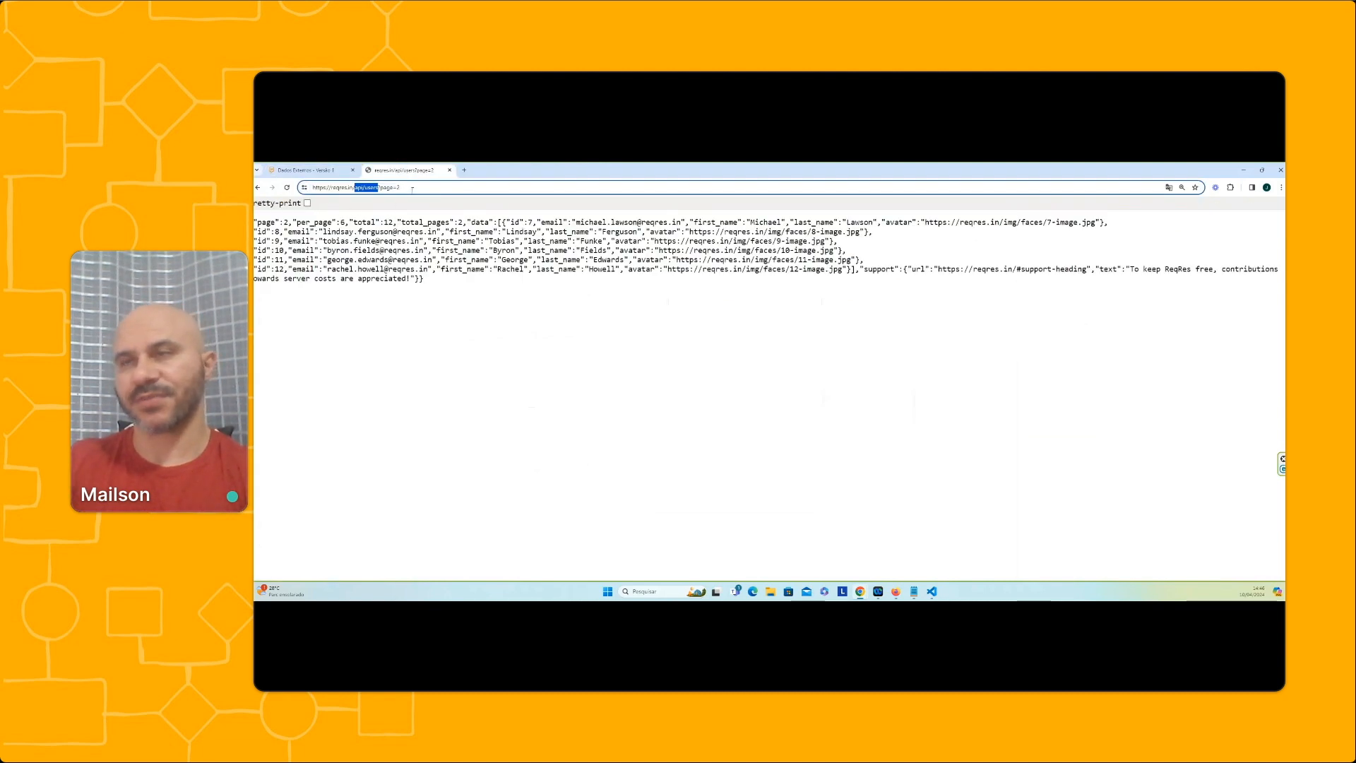
left_click(406, 188)
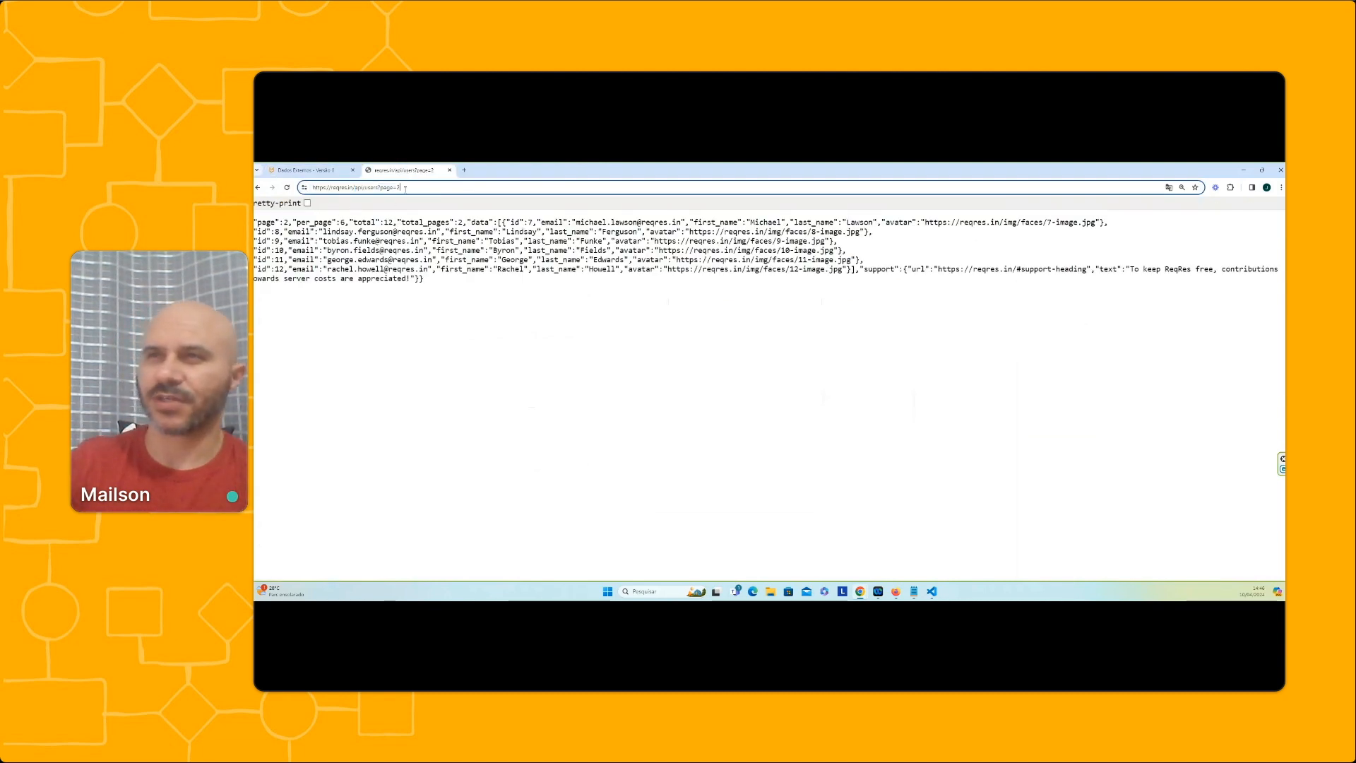
left_click_drag(382, 188, 401, 187)
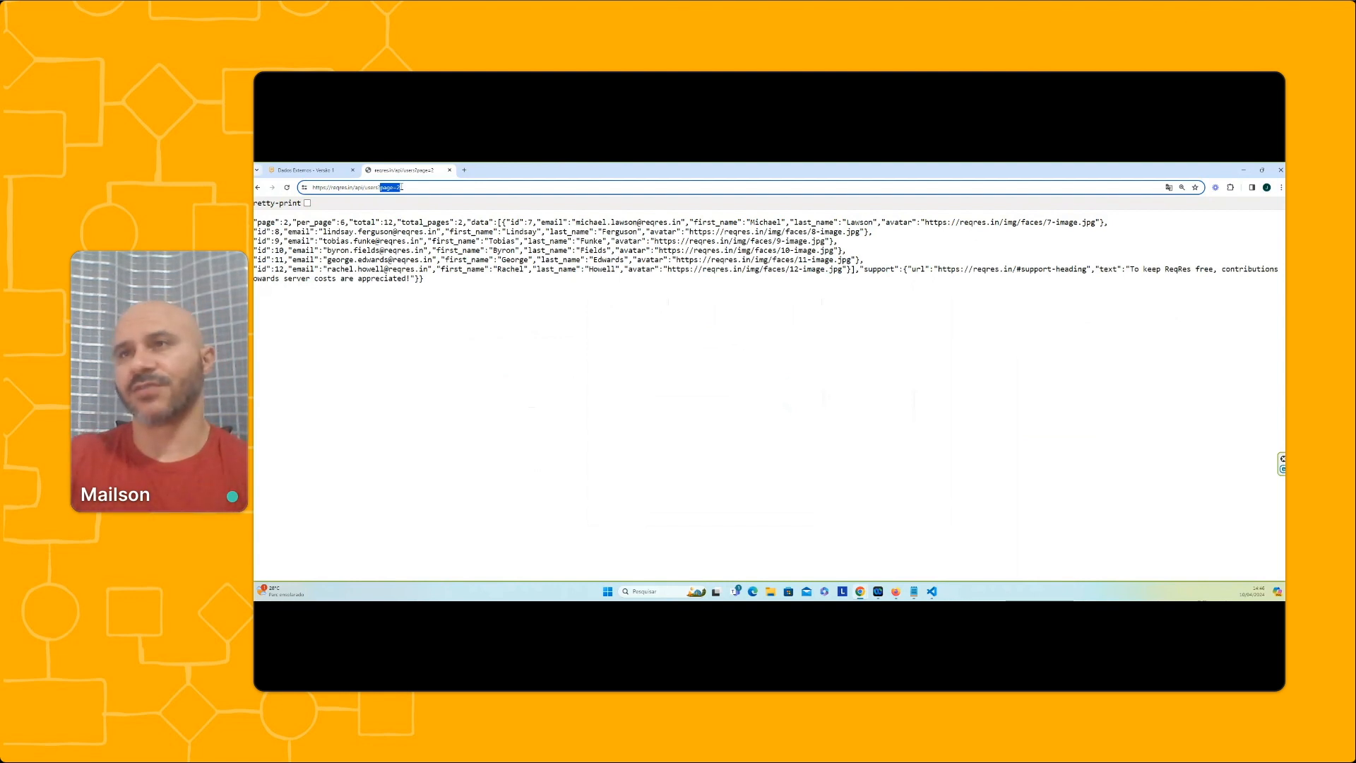
left_click(259, 187)
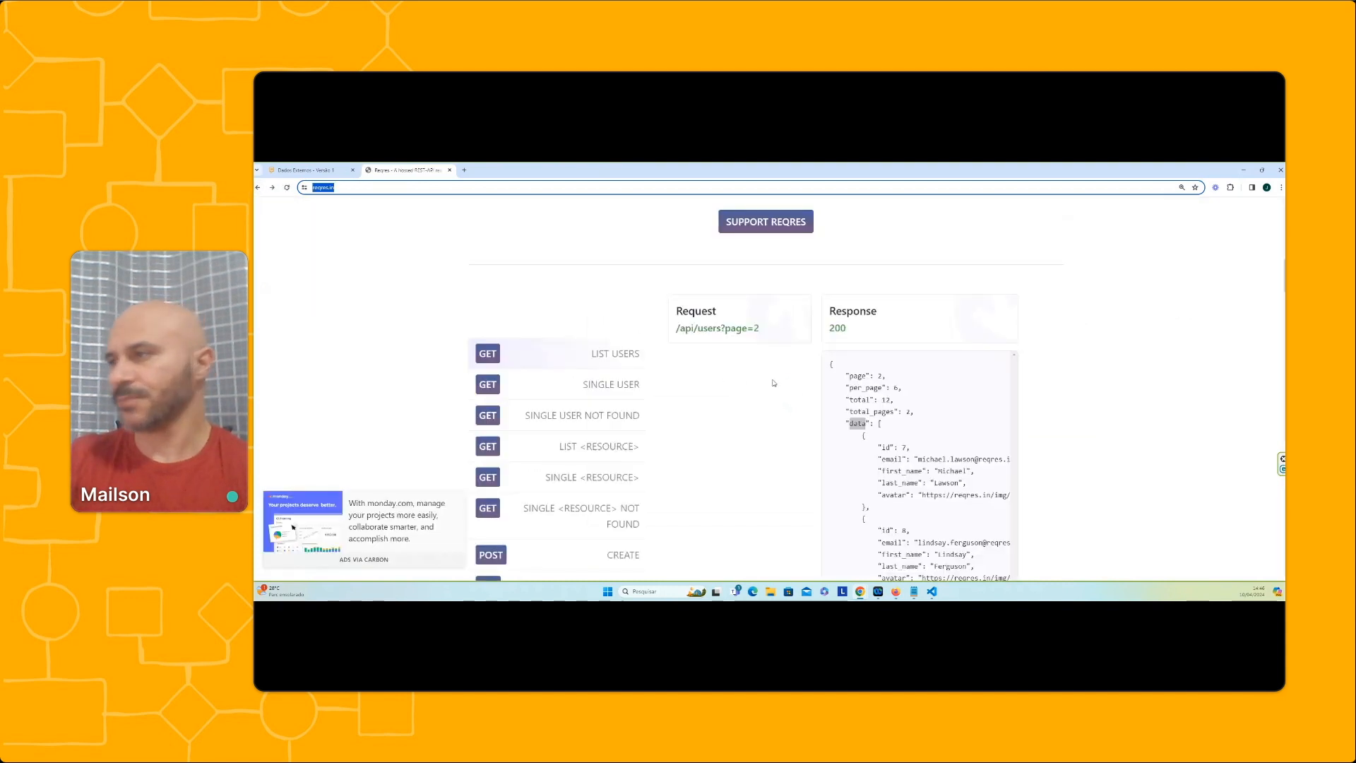
left_click(329, 170)
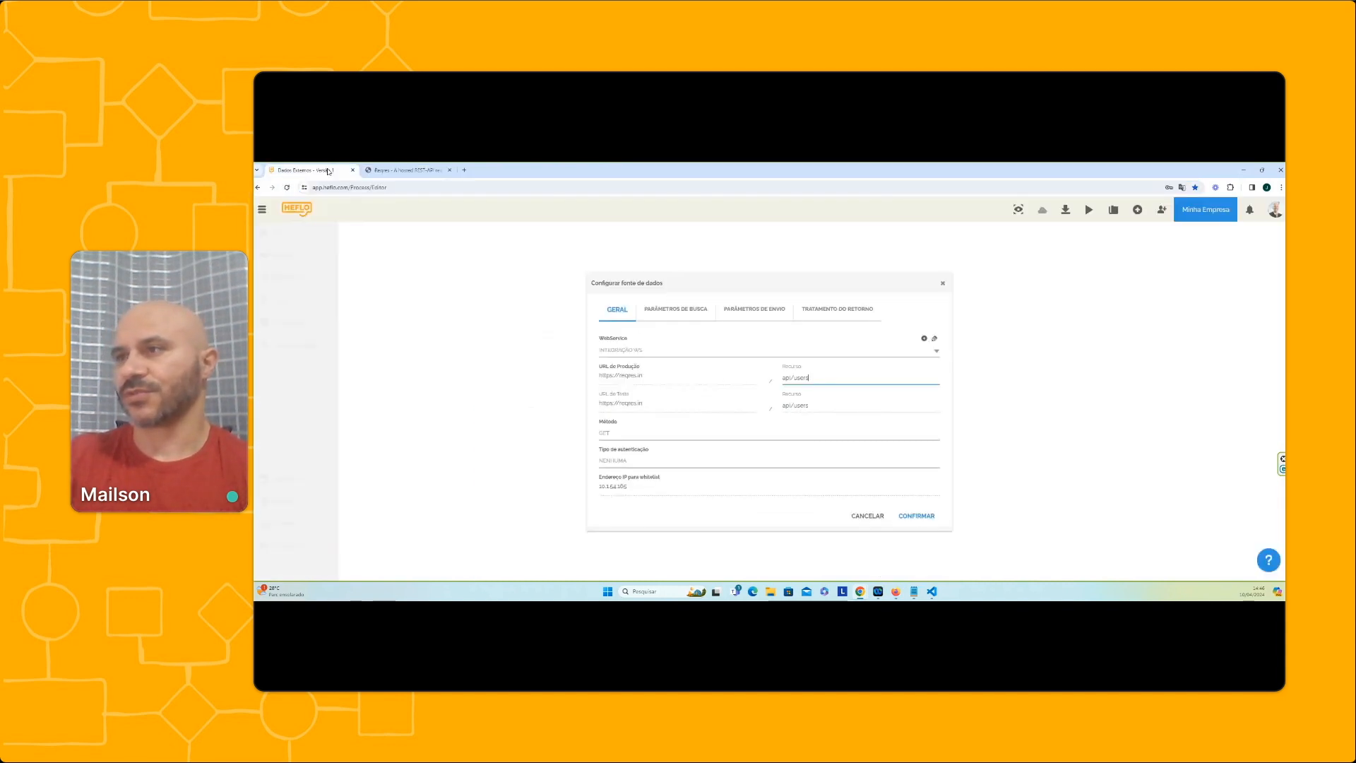
Compare the data source's search parameter options with the List Users request and response on the Reqres site
left_click(680, 311)
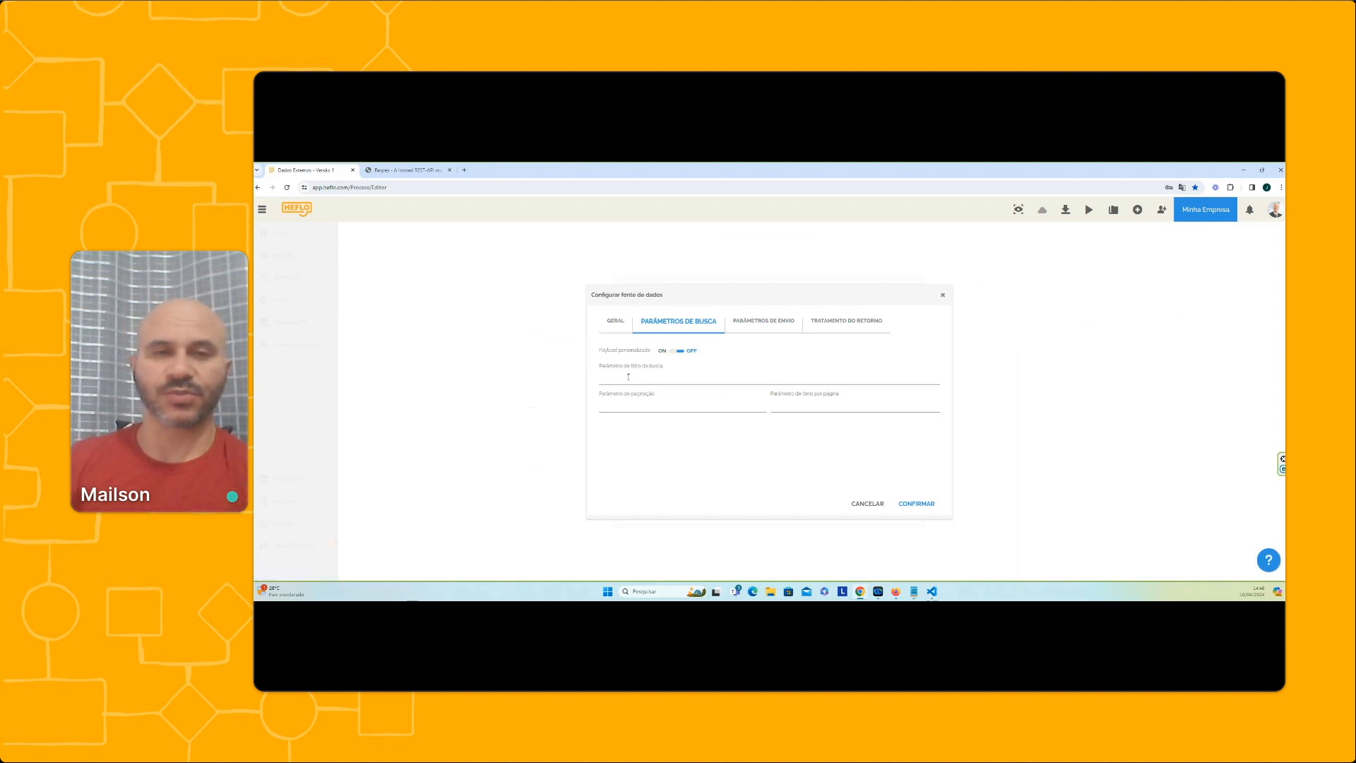
left_click(406, 169)
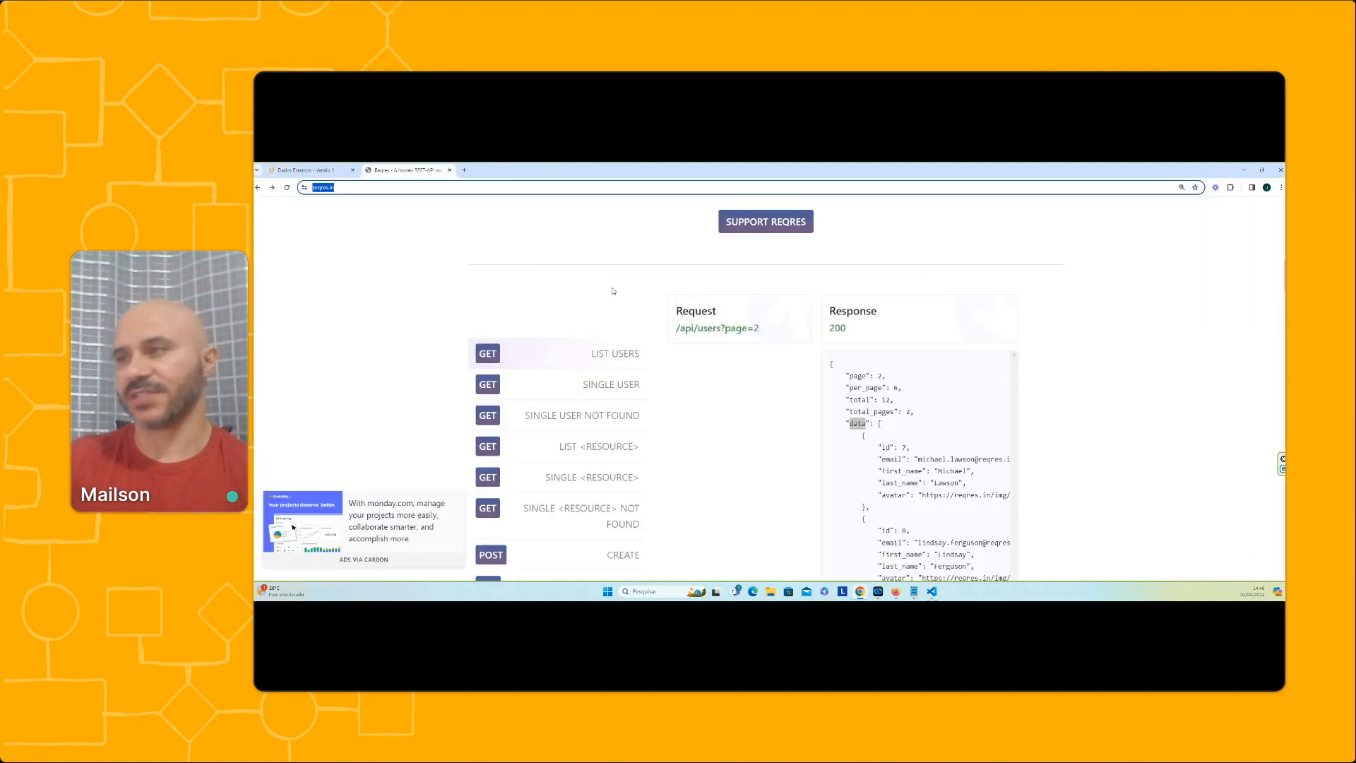
left_click(301, 169)
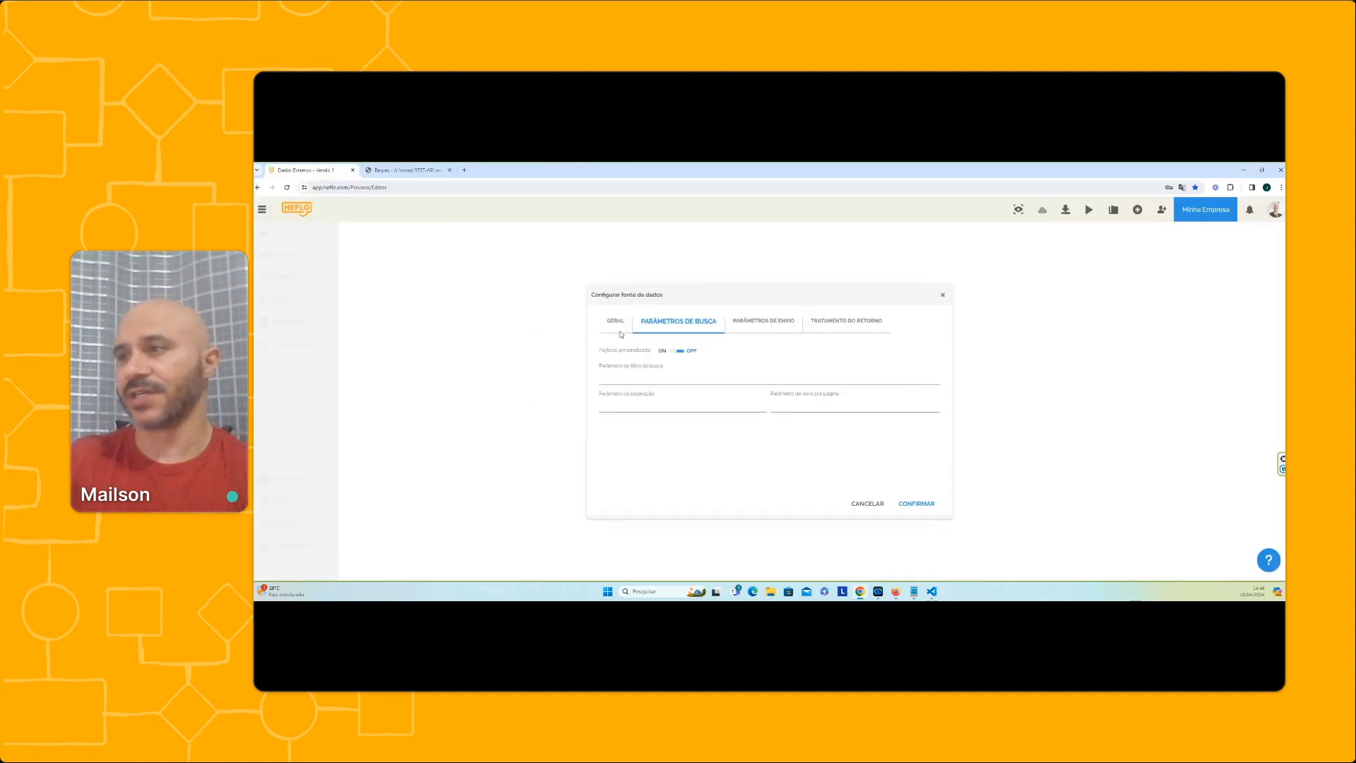
left_click(407, 170)
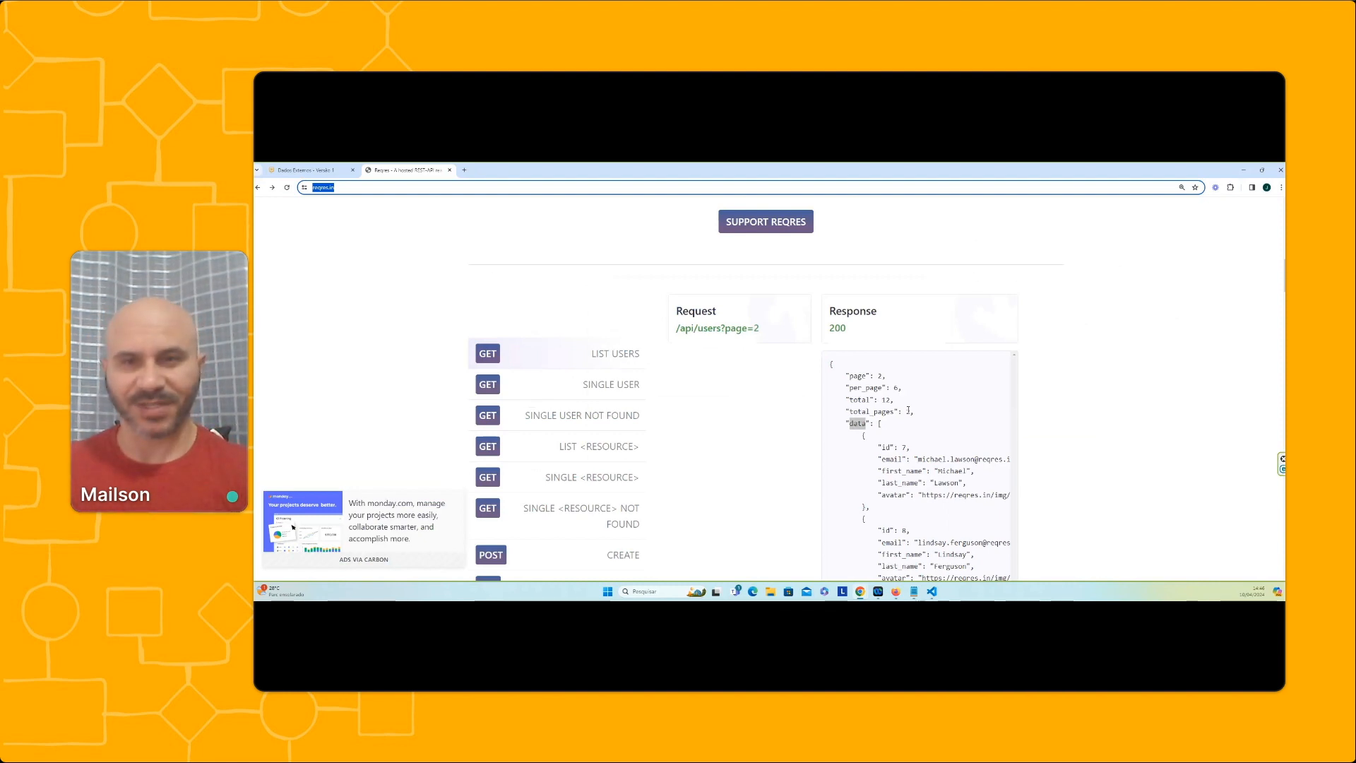
left_click(305, 170)
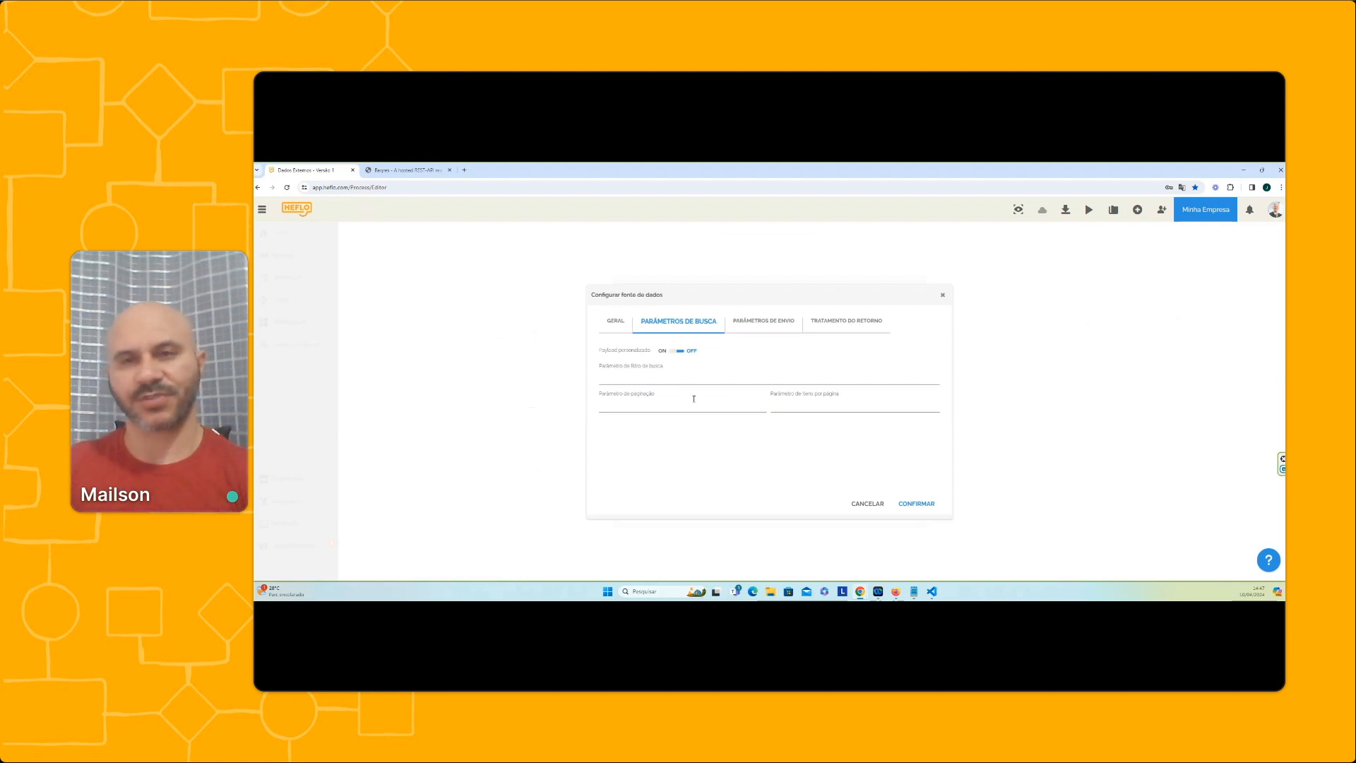
Find the page field in the Reqres List Users response and set the data source's pagination parameter to "page"
left_click(398, 169)
scroll(899, 424, "down", 1)
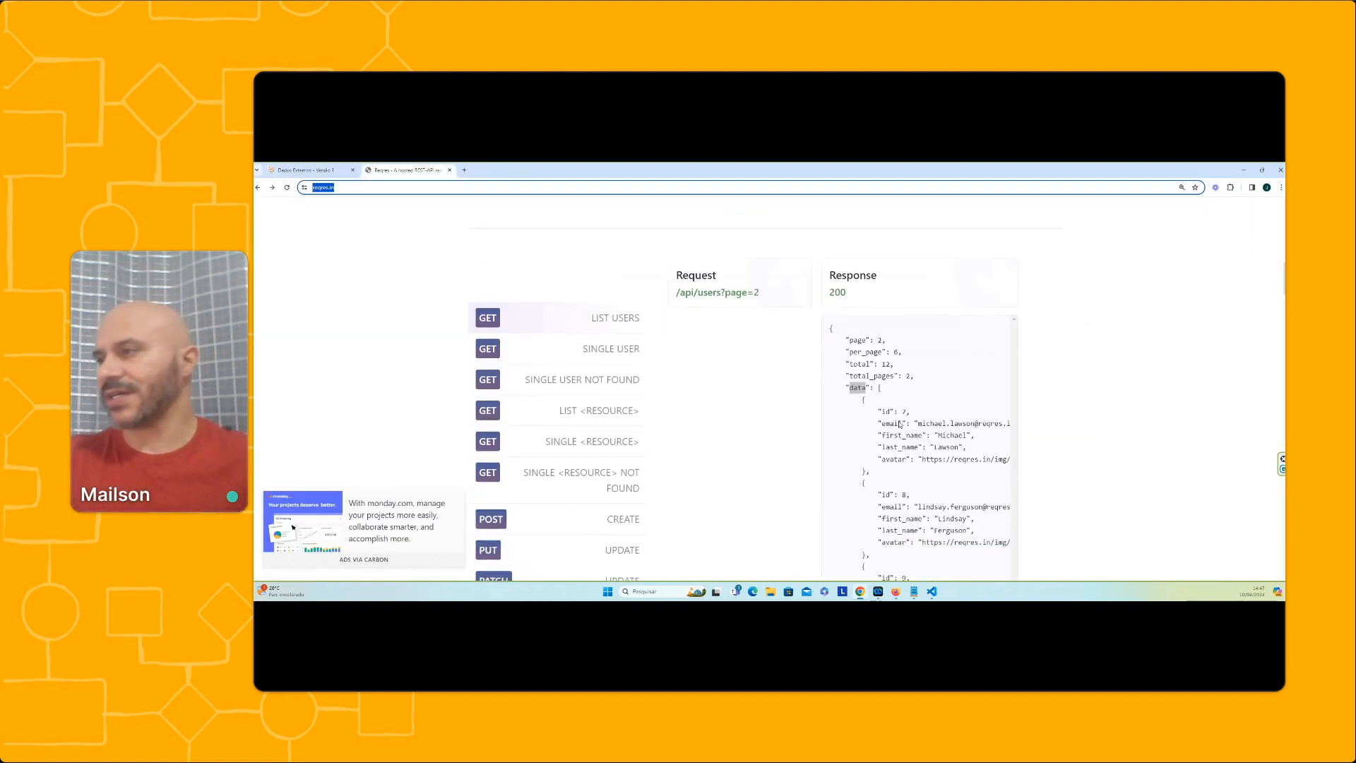
double_click(857, 335)
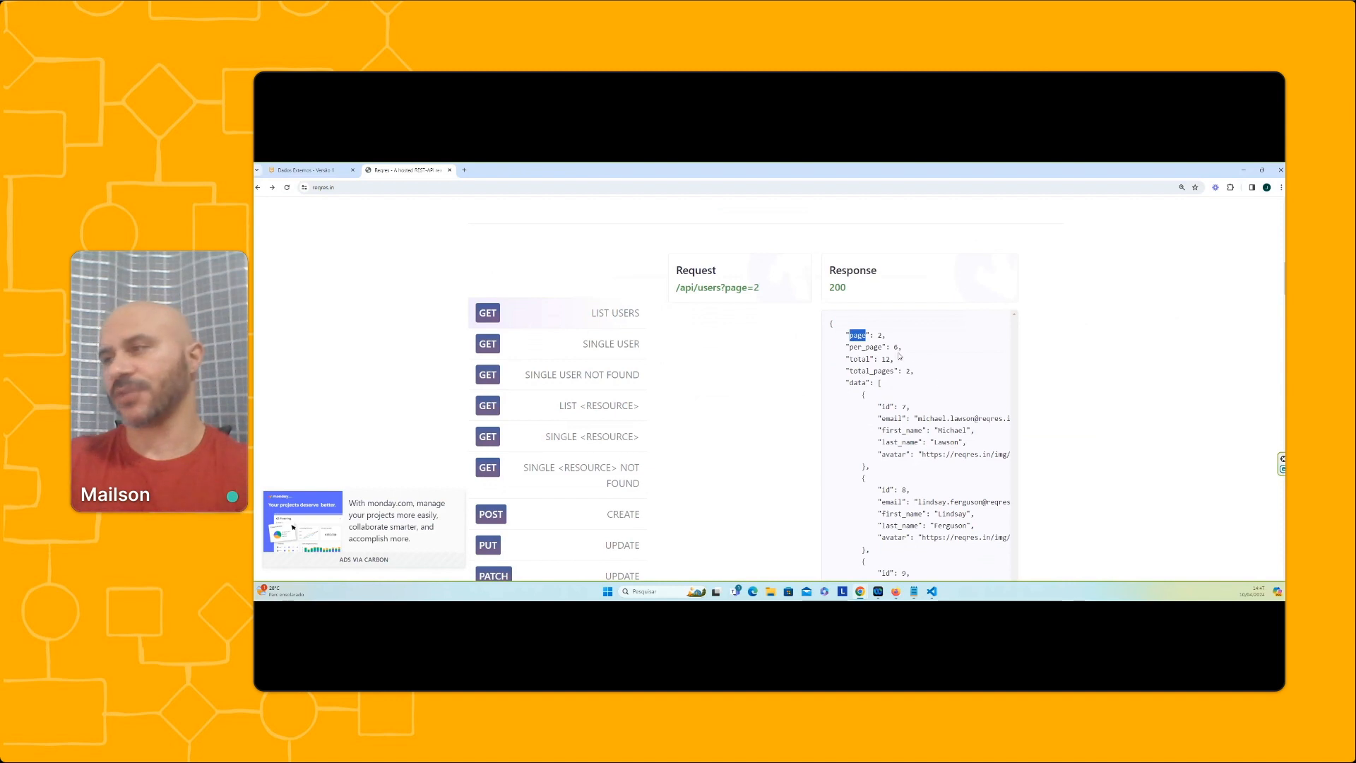
left_click(324, 170)
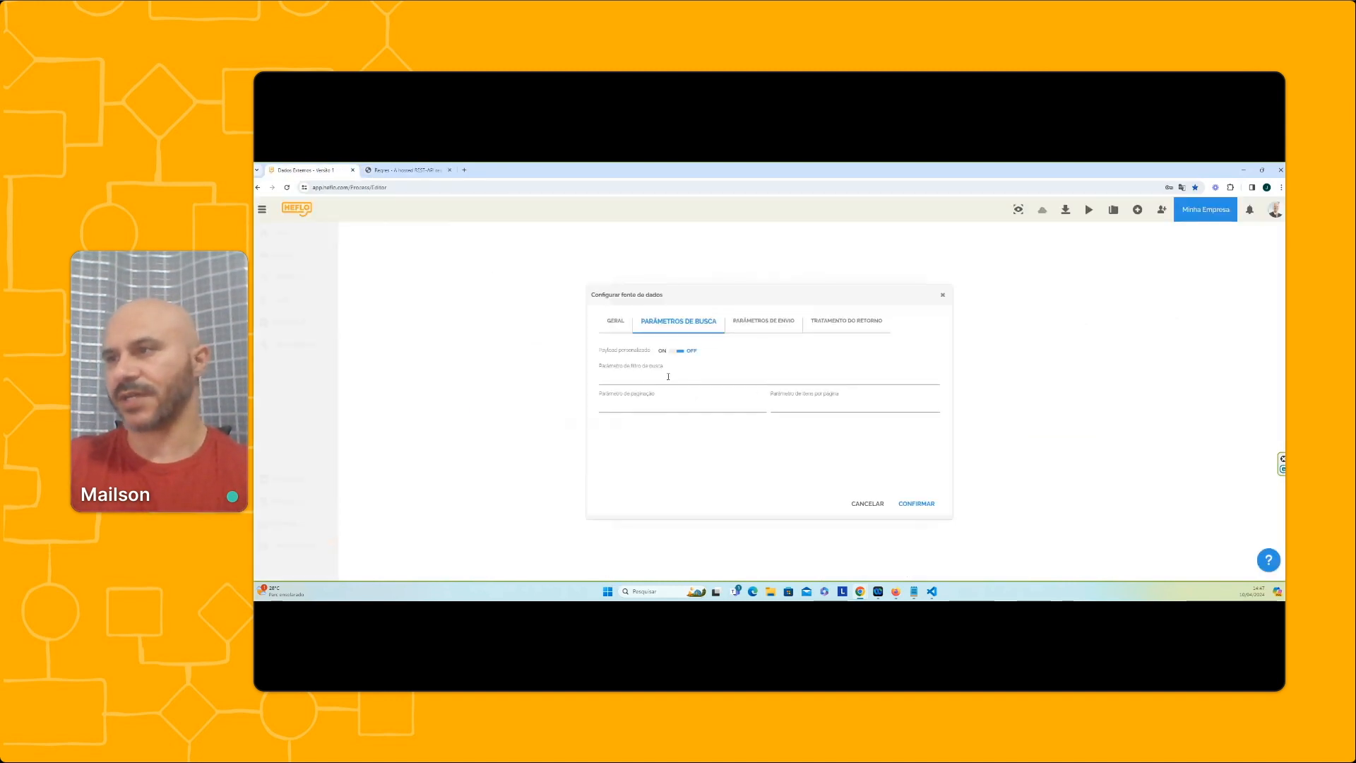
left_click(628, 406)
type("page")
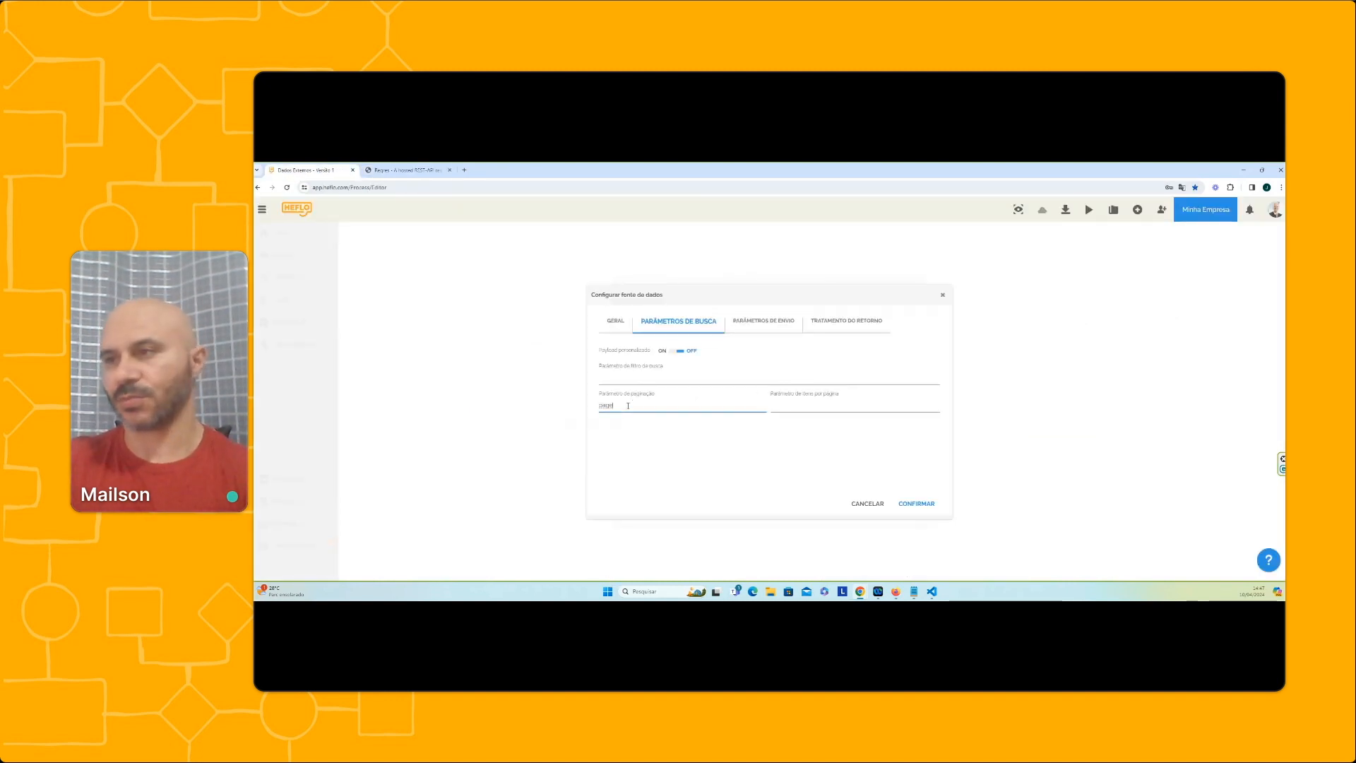
Copy per_page from the Reqres List Users response and enter it as the items-per-page parameter
left_click(406, 170)
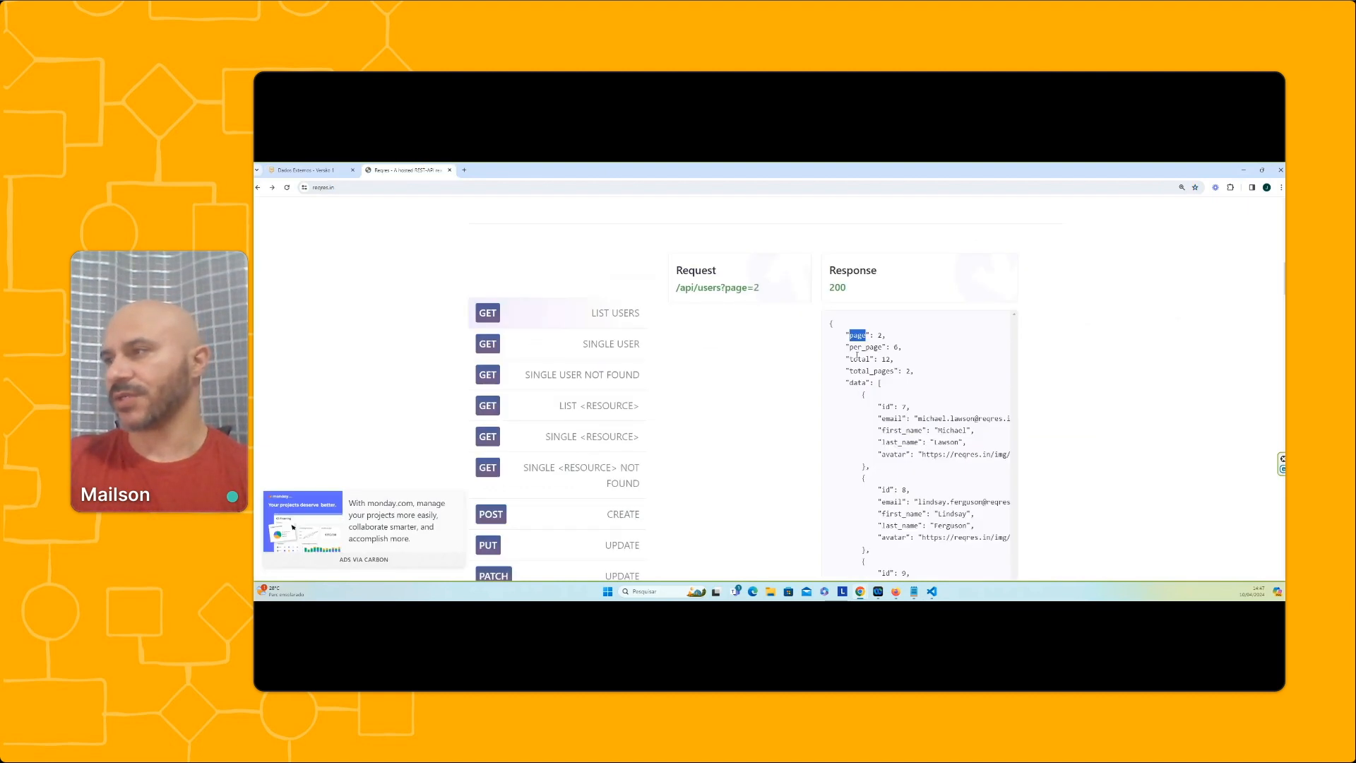
left_click_drag(850, 347, 884, 347)
key("ctrl+c")
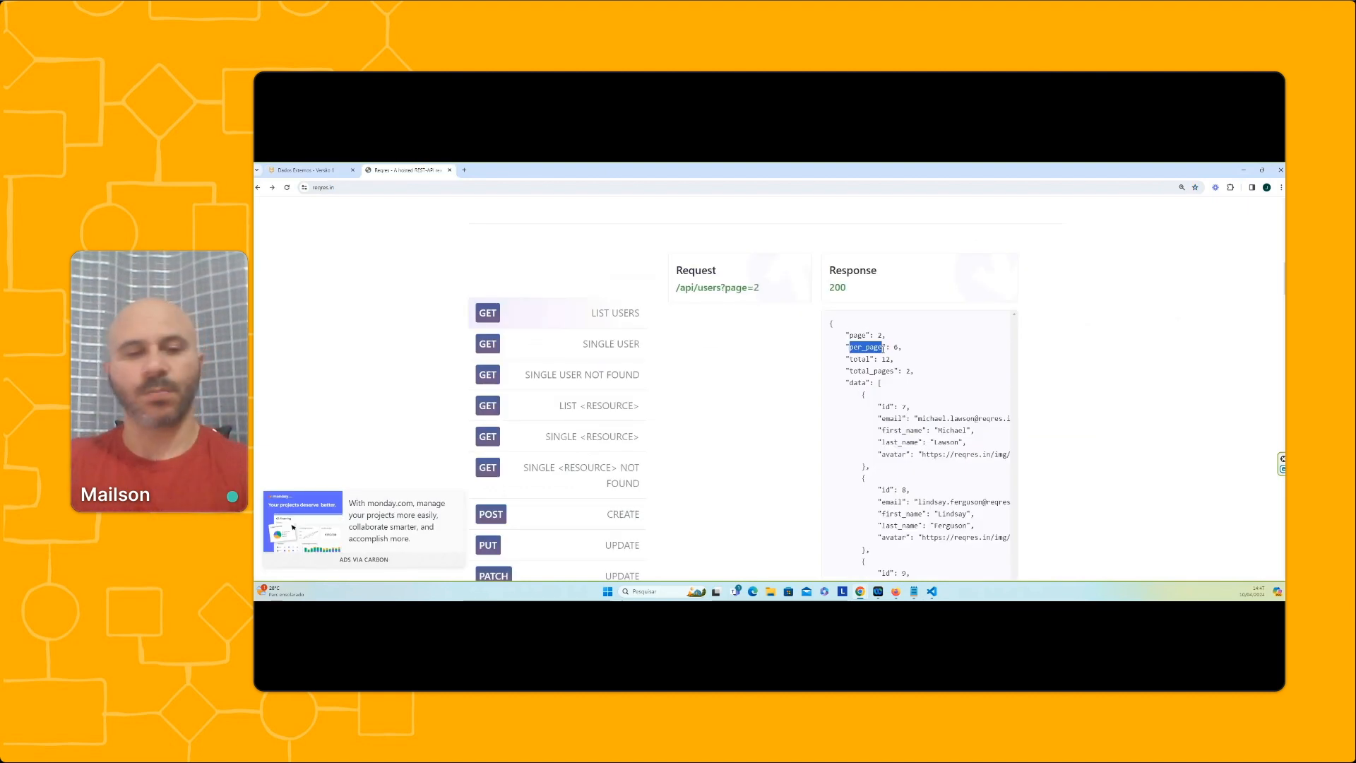
left_click(312, 170)
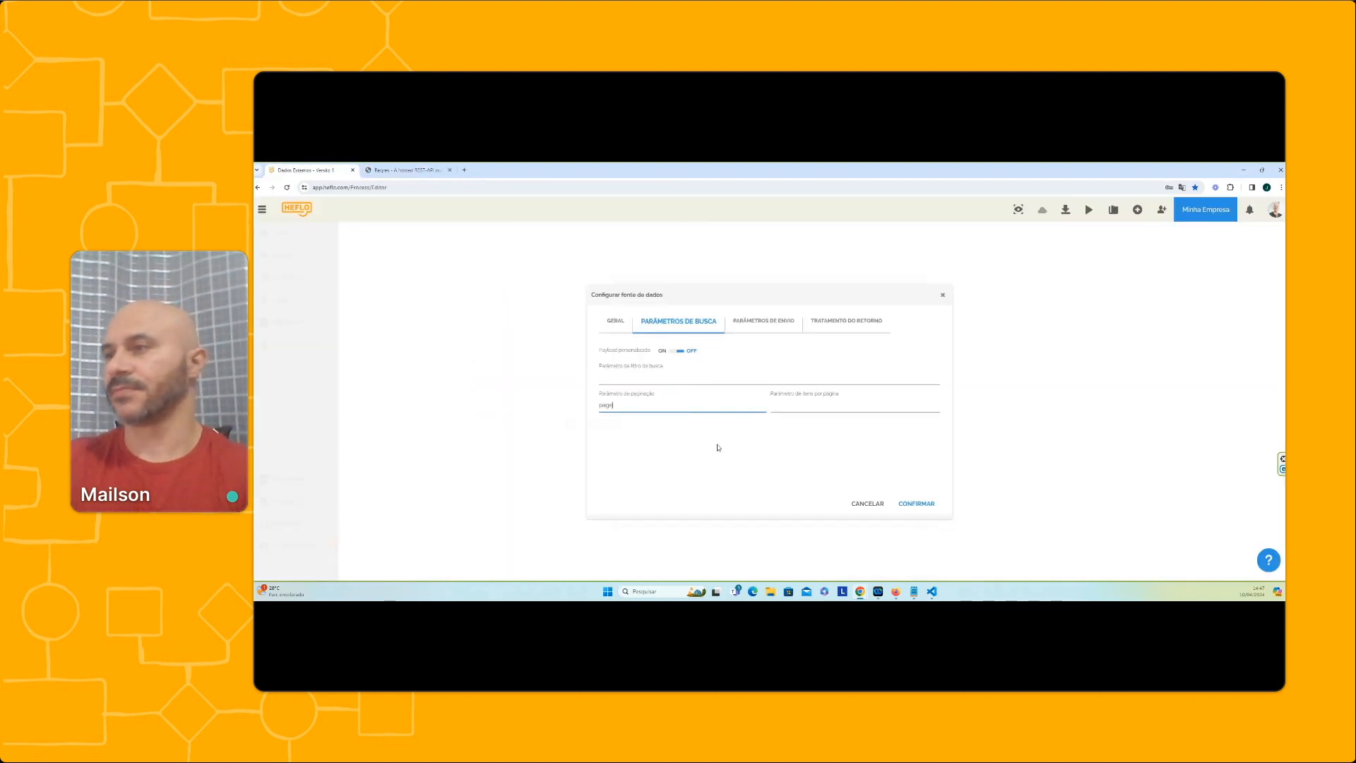
left_click(831, 401)
key("ctrl+v")
Review the data source's send parameters alongside its search parameters
left_click(764, 325)
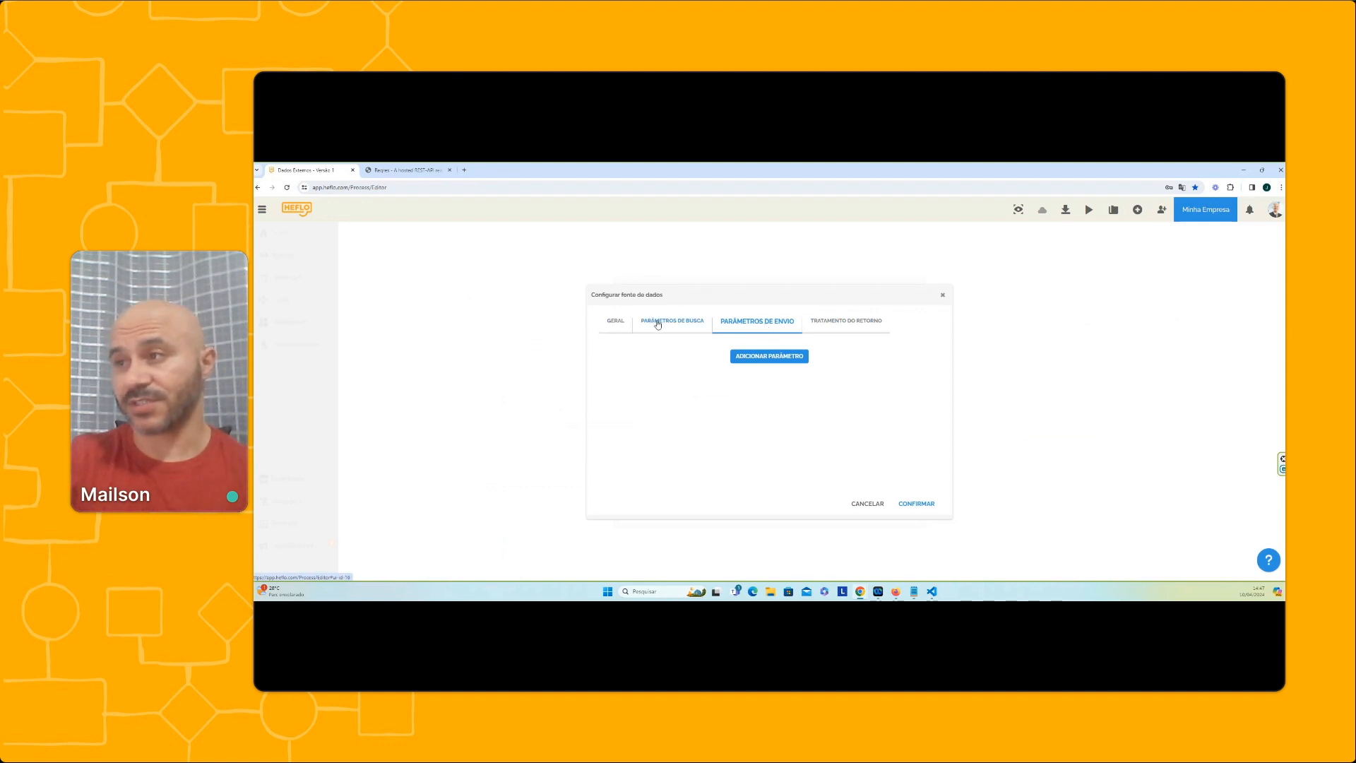
left_click(660, 322)
left_click(766, 322)
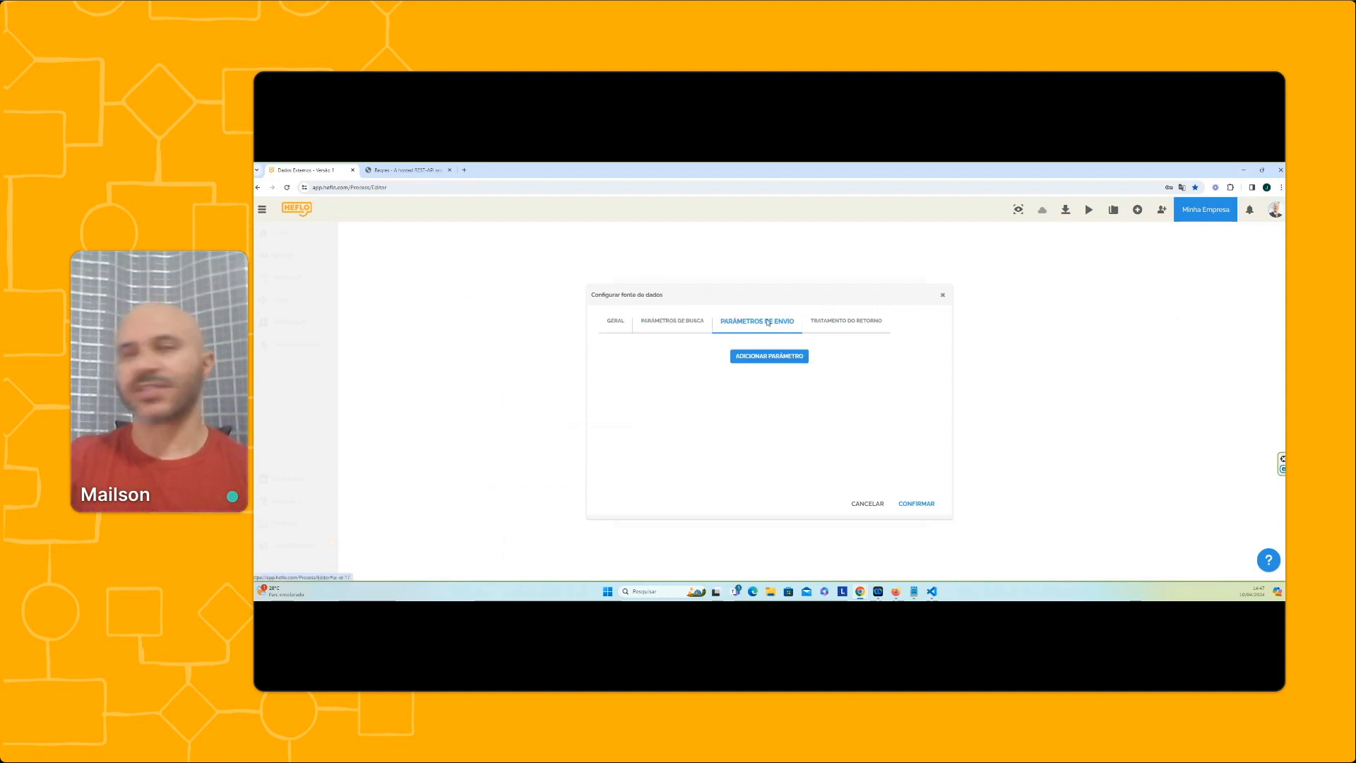
In the return handling settings, set the parameter representing the item list to "data", copied from the Reqres List Users response
left_click(832, 325)
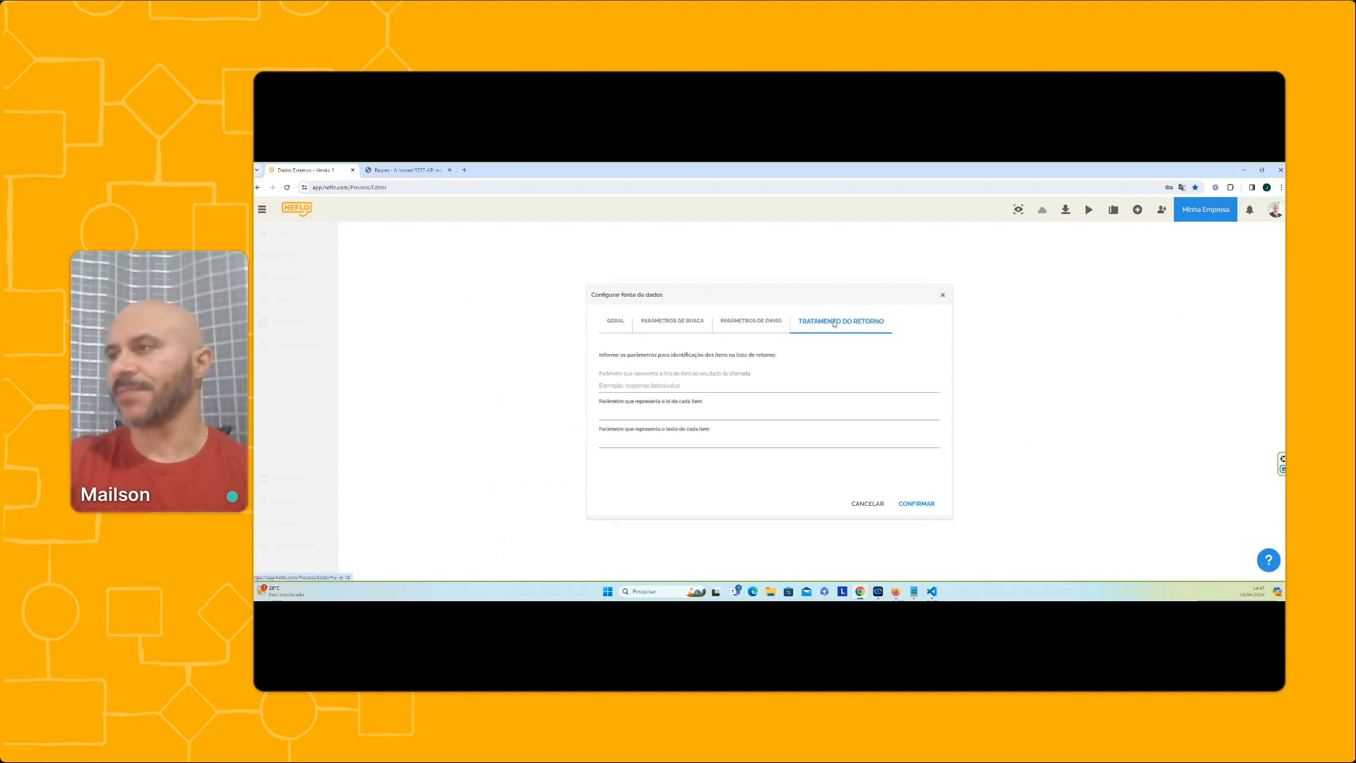
left_click(406, 170)
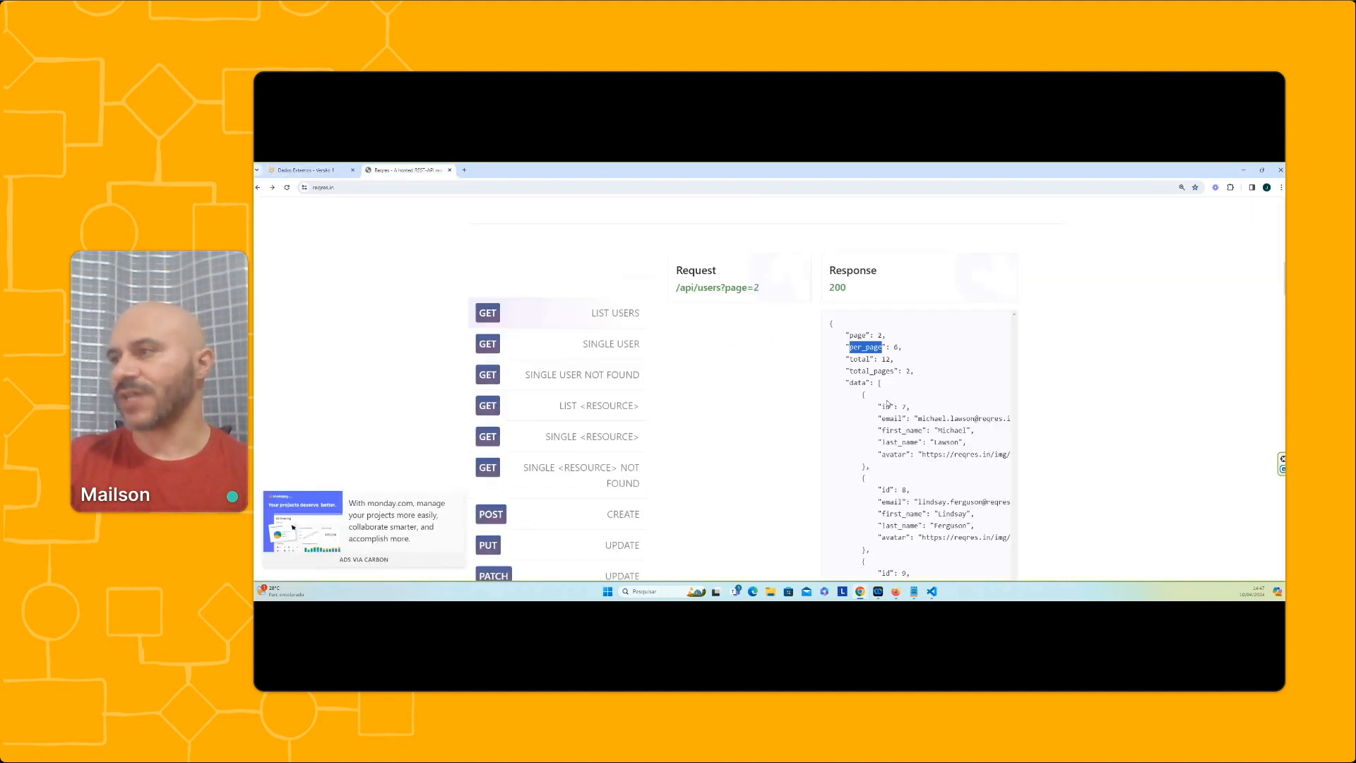
scroll(887, 381, "down", 1)
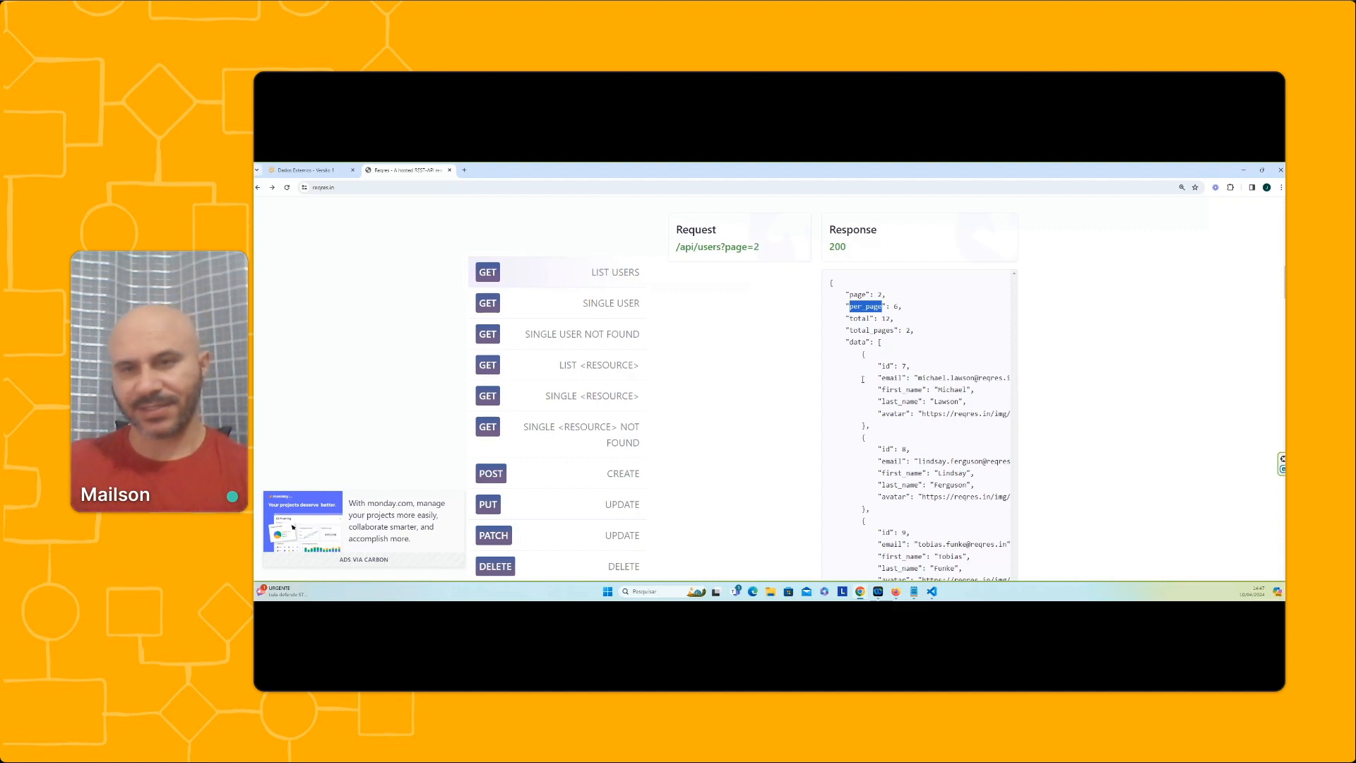
left_click(852, 343)
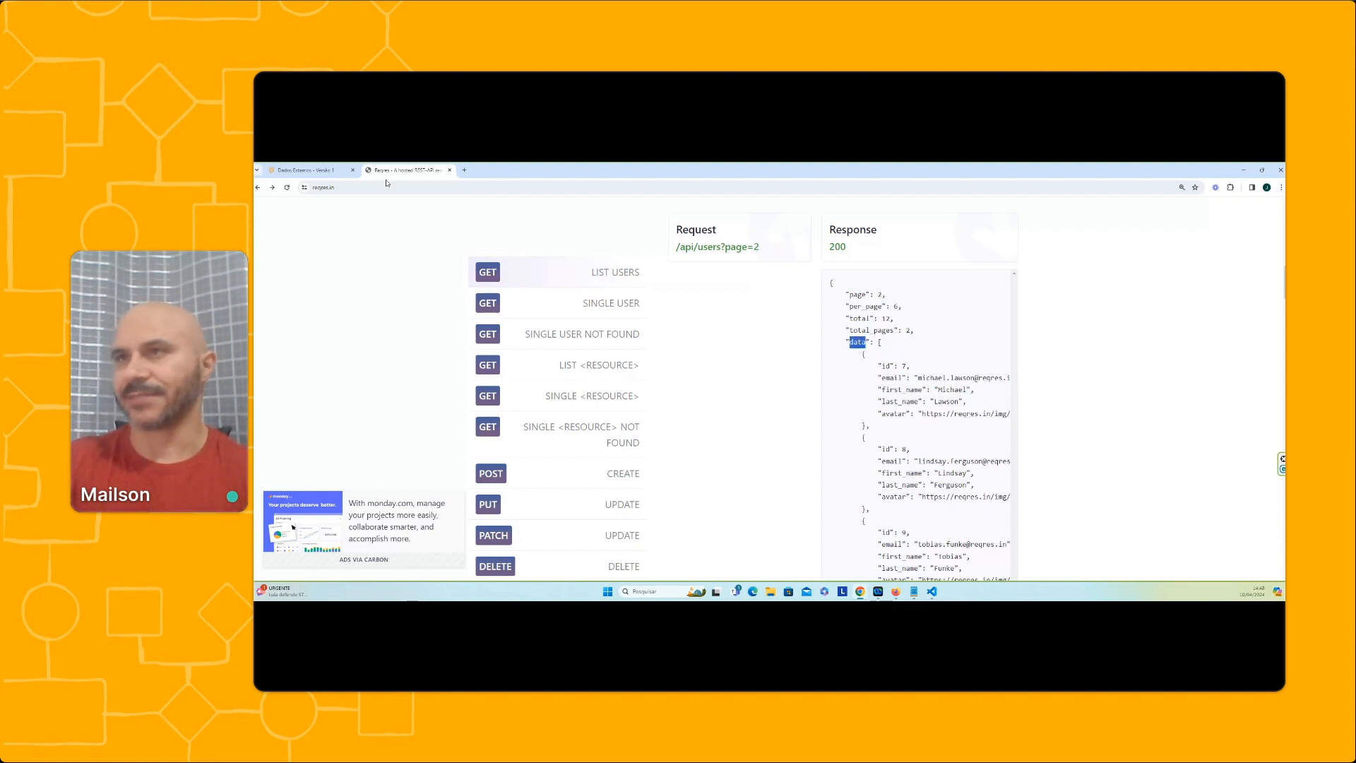
double_click(855, 342)
key("ctrl+c")
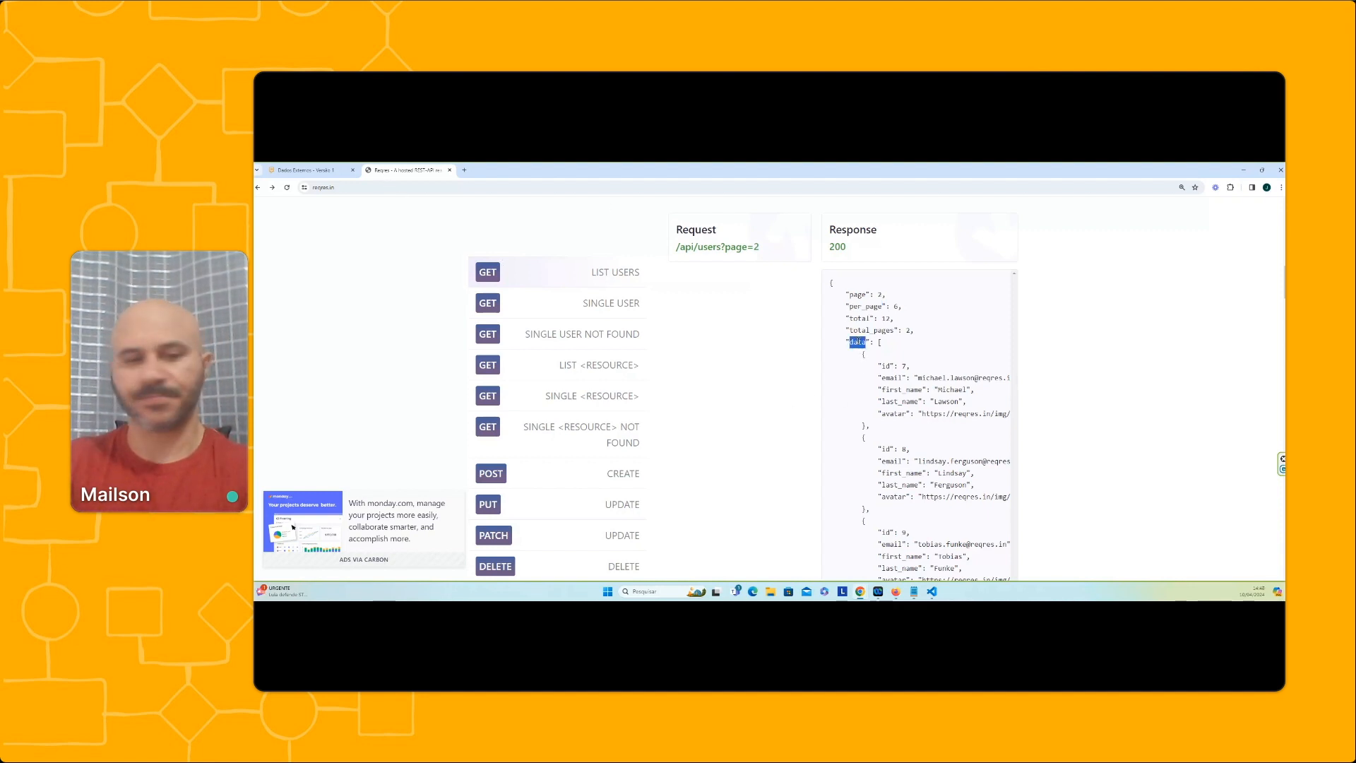
left_click(306, 170)
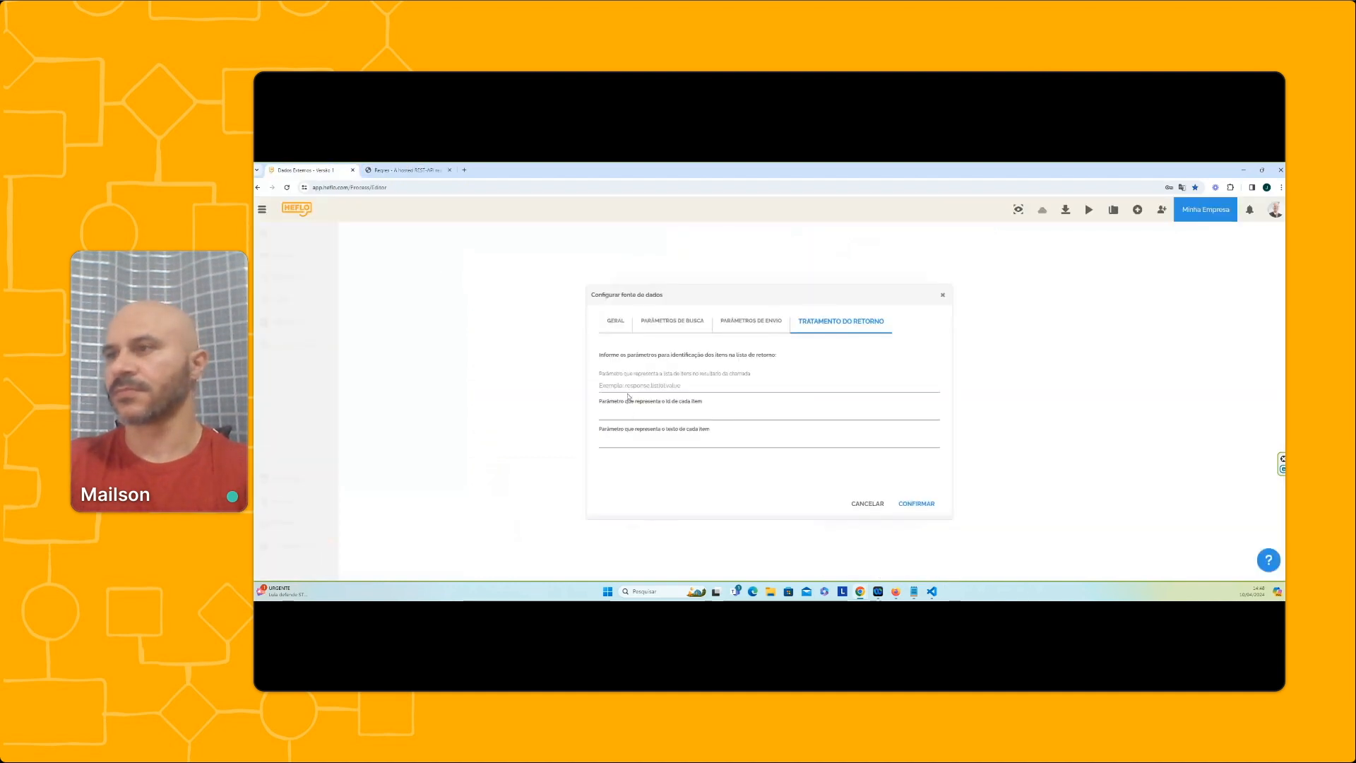
left_click(630, 388)
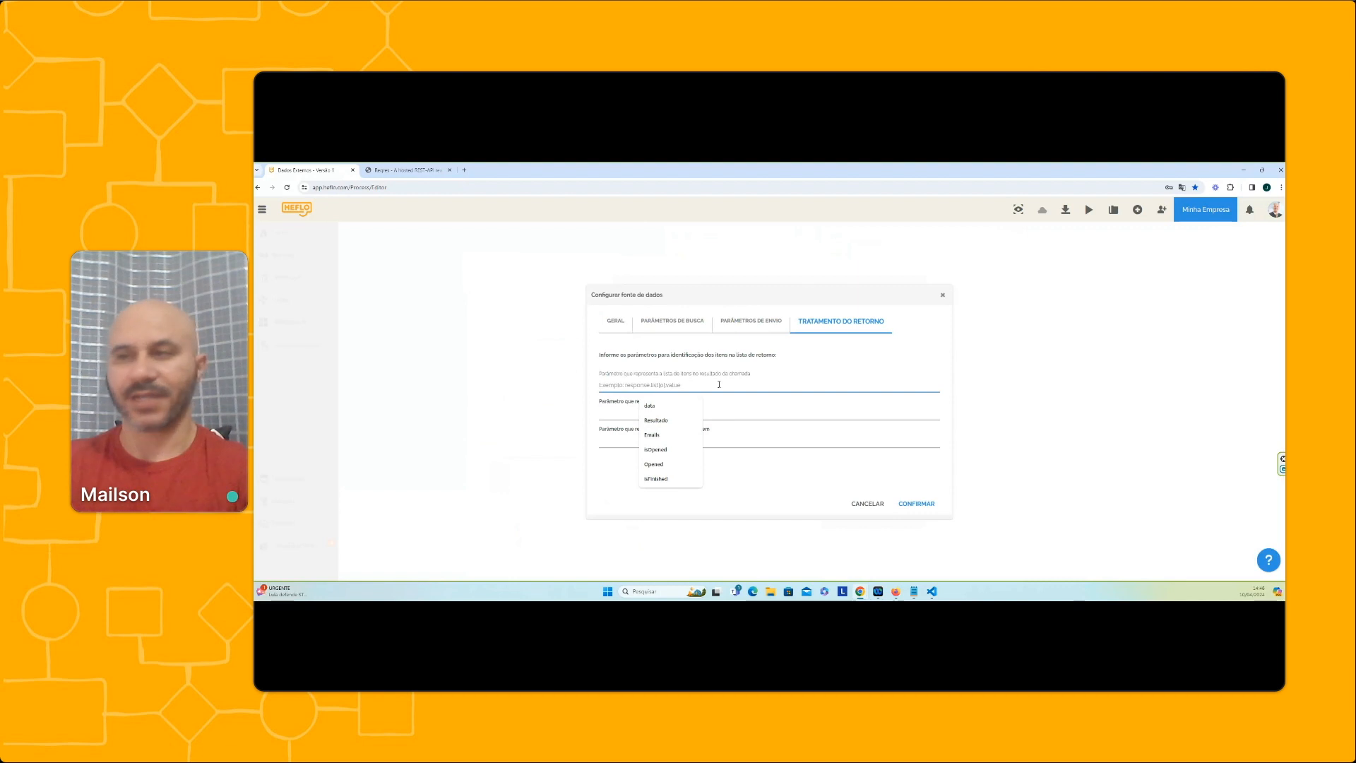
key("ctrl+v")
Find the user identifier field in the Reqres response and set the parameter representing each item's Id to "id"
left_click(410, 171)
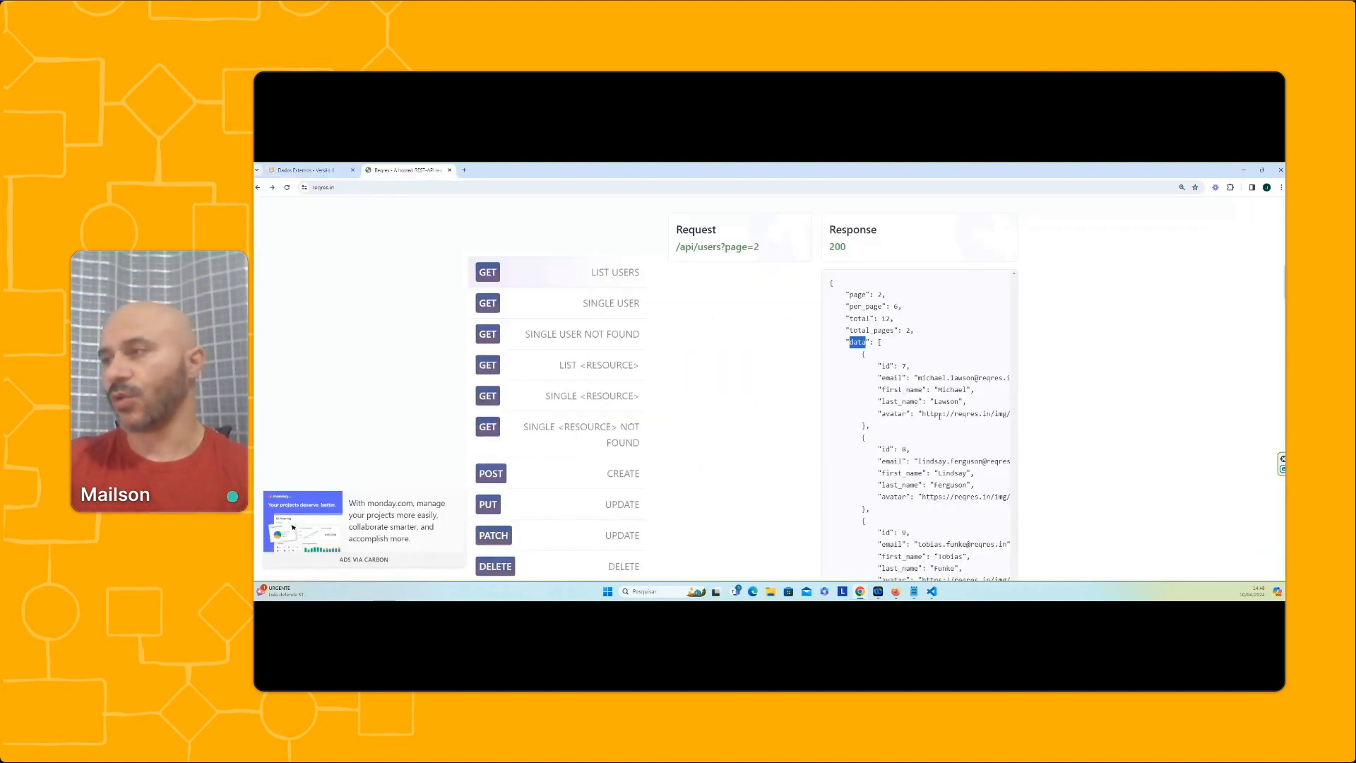
double_click(886, 366)
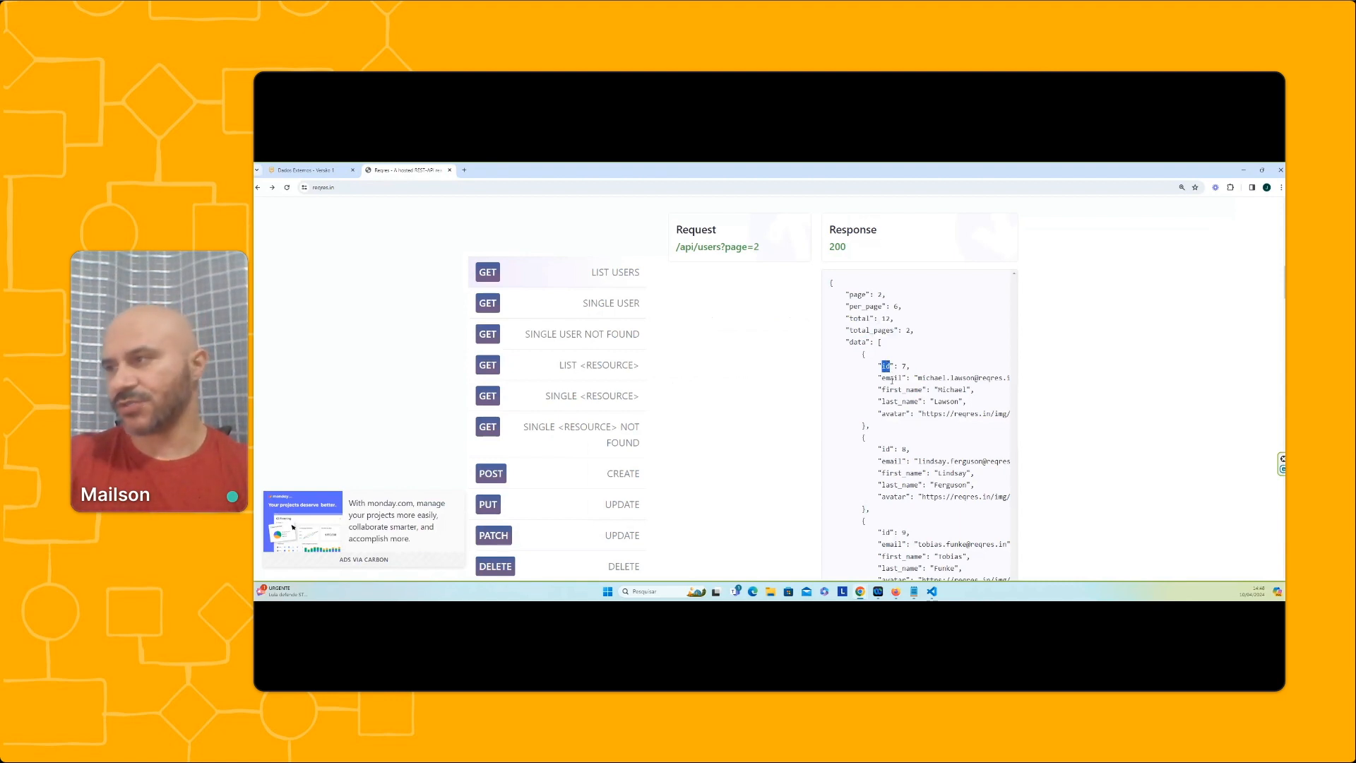
left_click(305, 169)
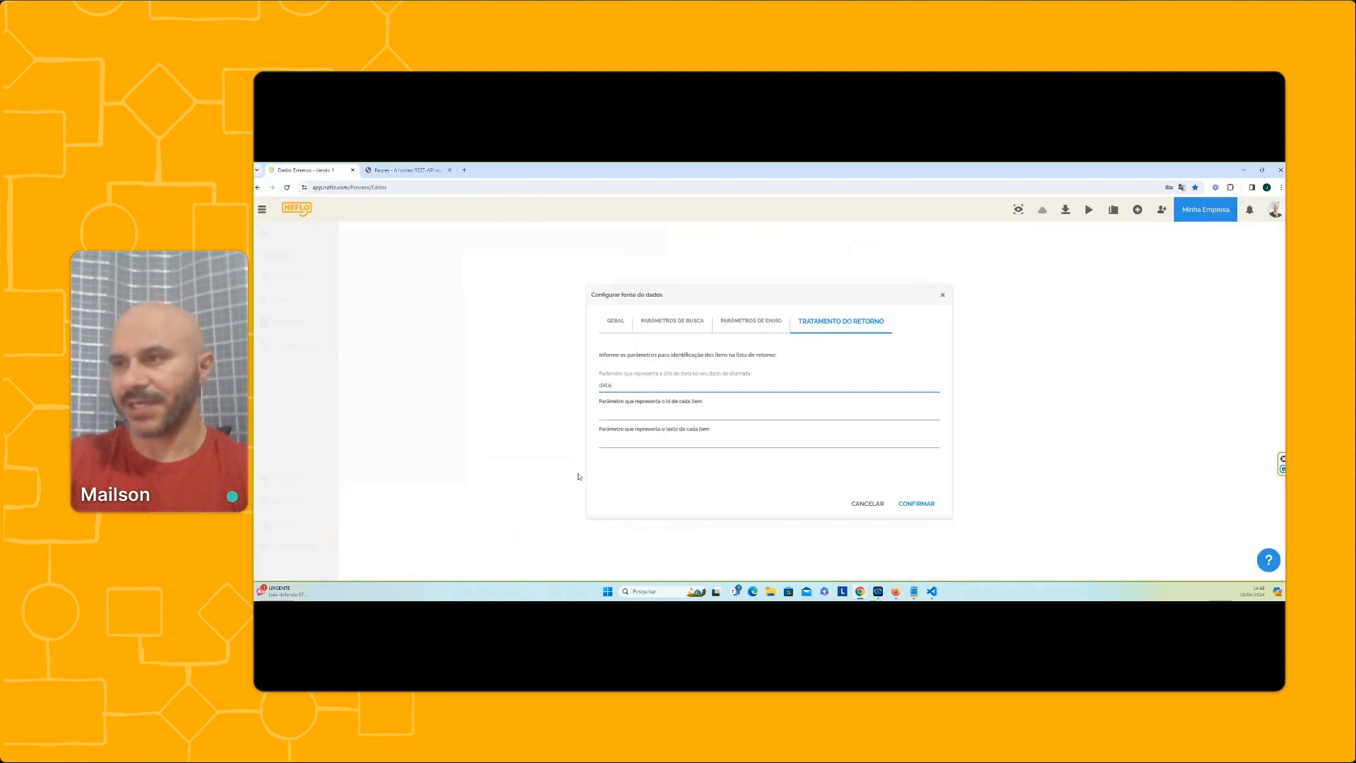
left_click(622, 415)
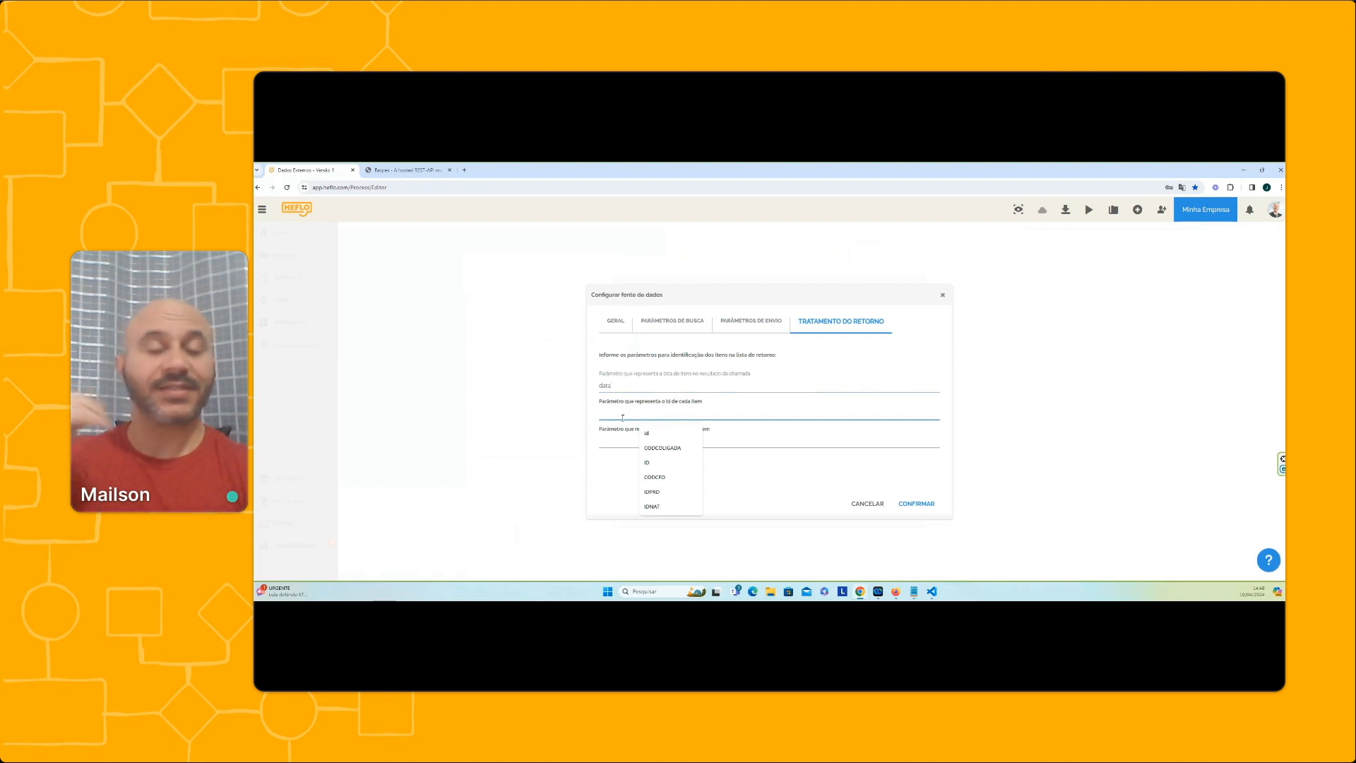
left_click(406, 170)
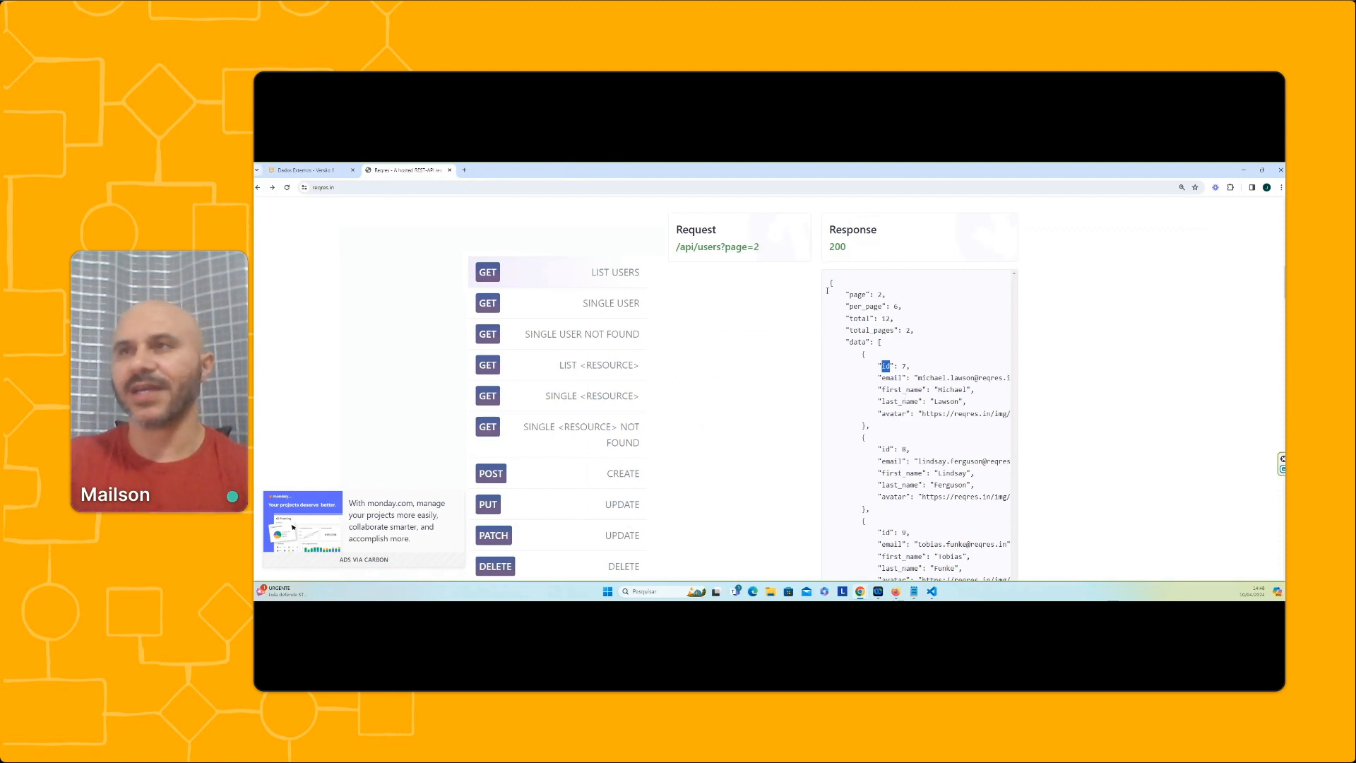
left_click(305, 170)
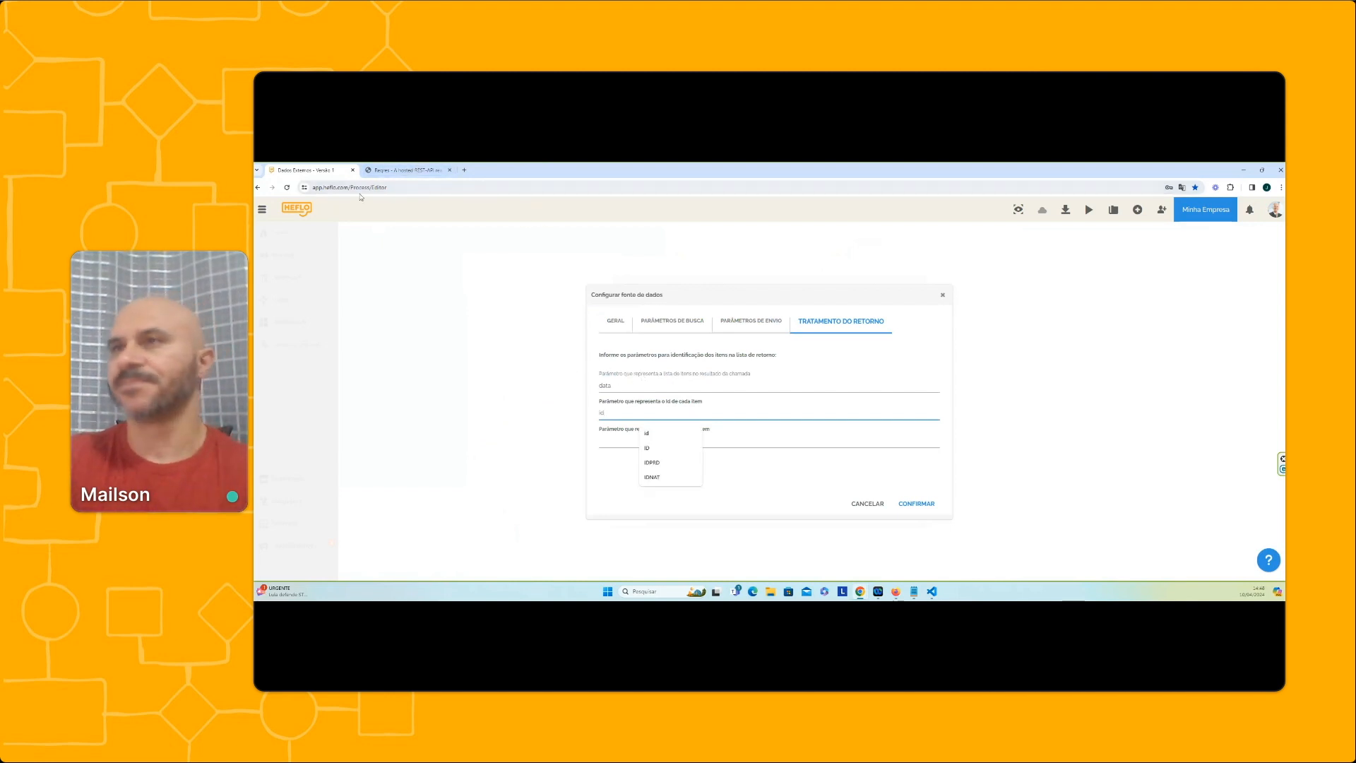
Copy first_name from the Reqres List Users response and set it as the parameter representing each item's text
left_click(406, 170)
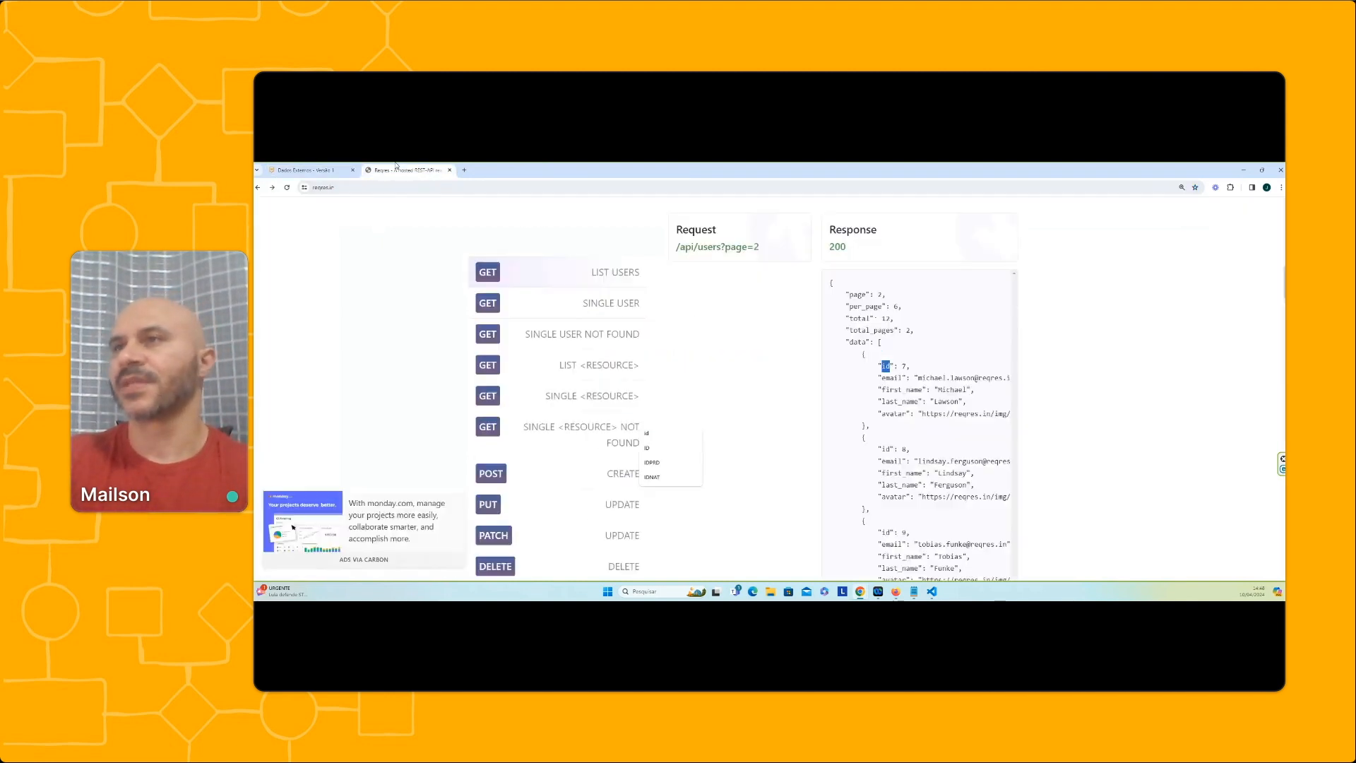
double_click(911, 390)
key("ctrl+c")
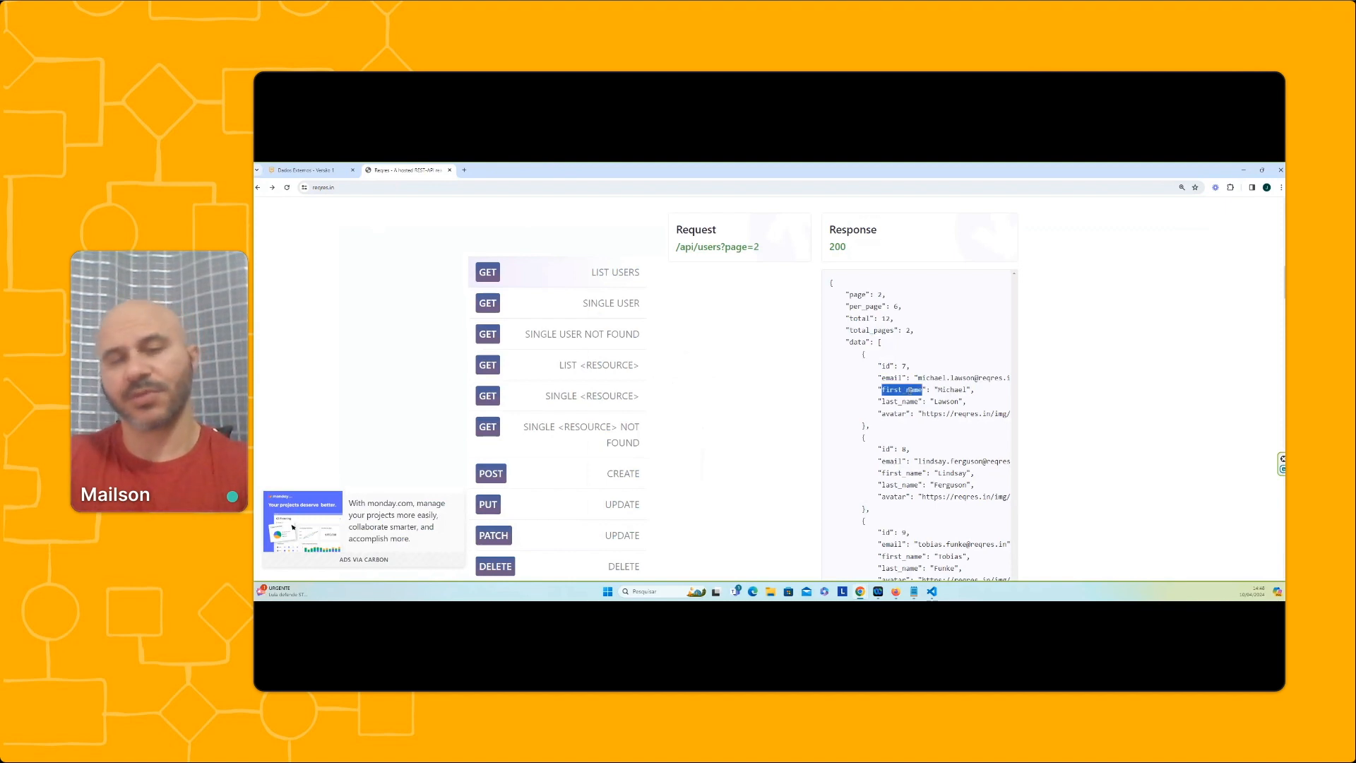
left_click(306, 170)
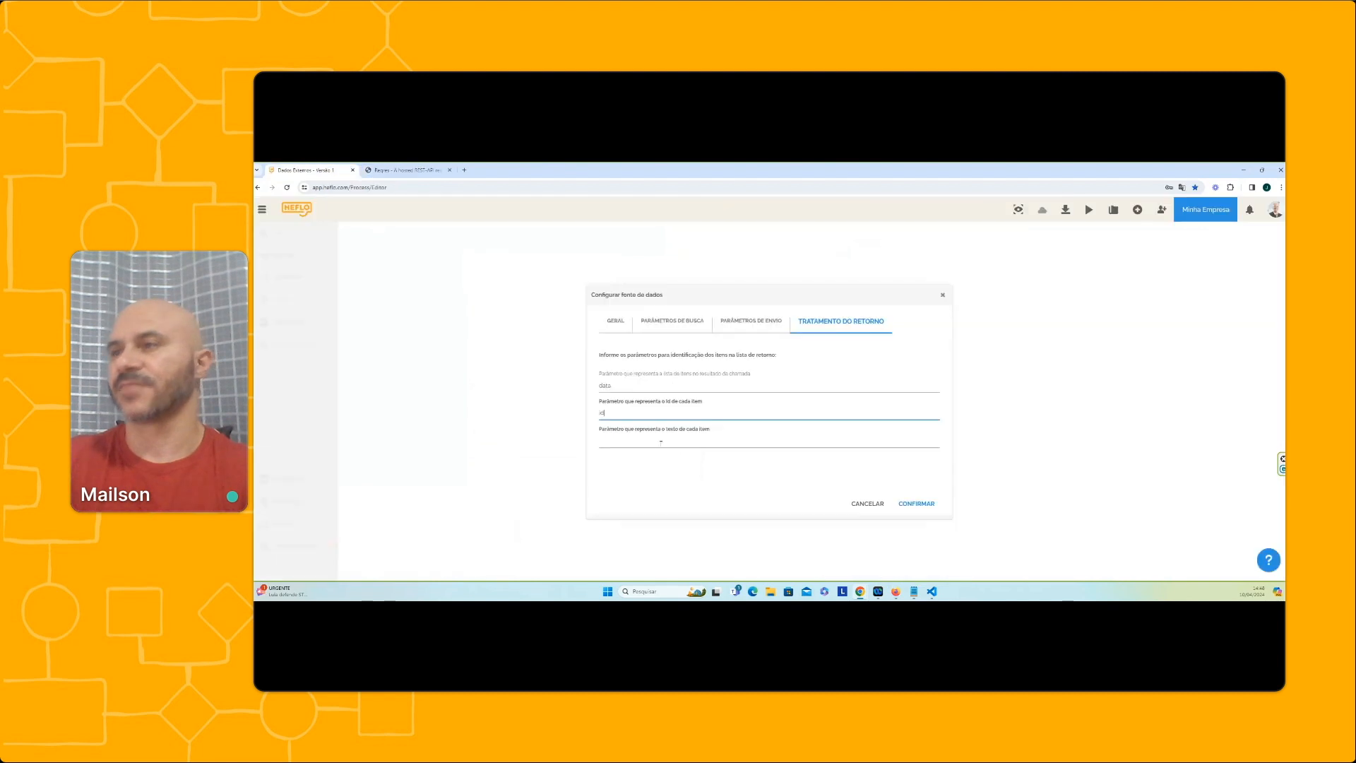
left_click(635, 440)
key("ctrl+v")
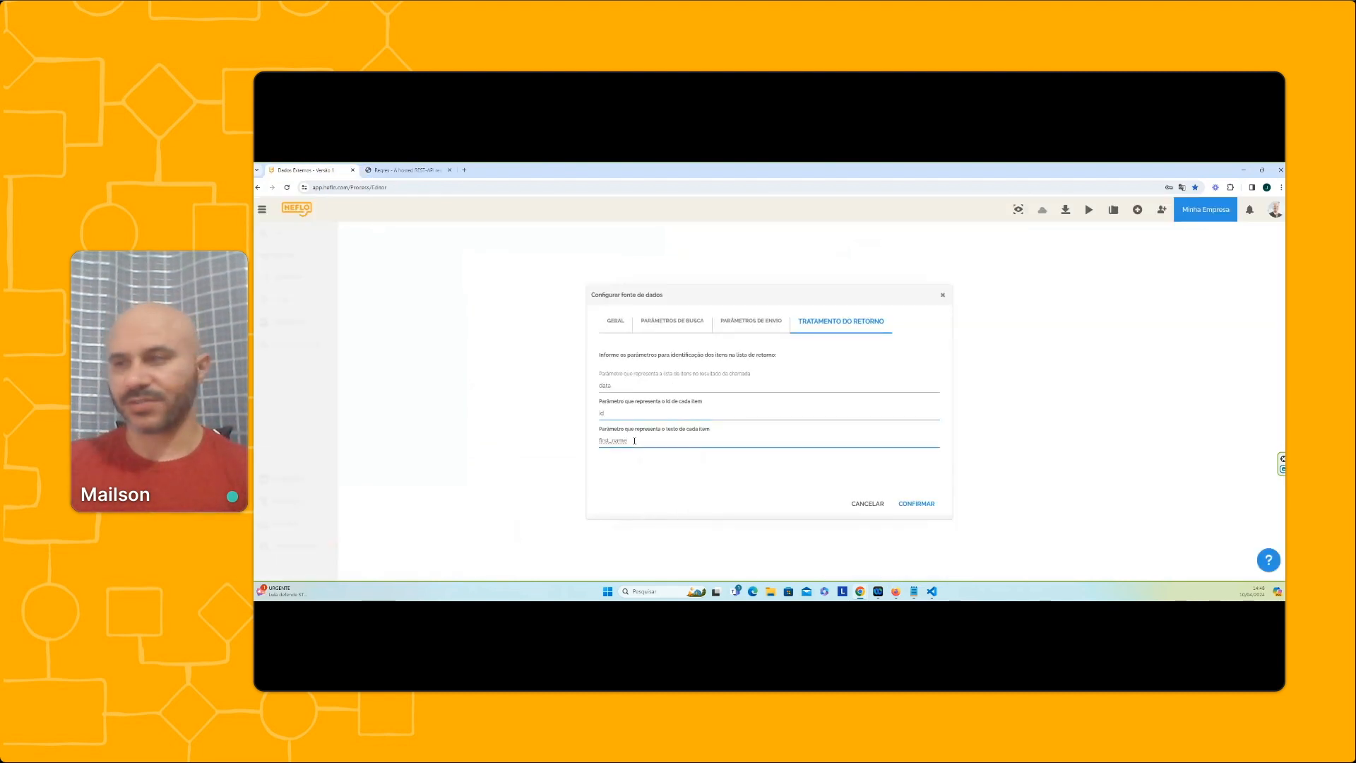
Confirm the data source configuration, the new Dados Externos property and the form that contains it
left_click(915, 503)
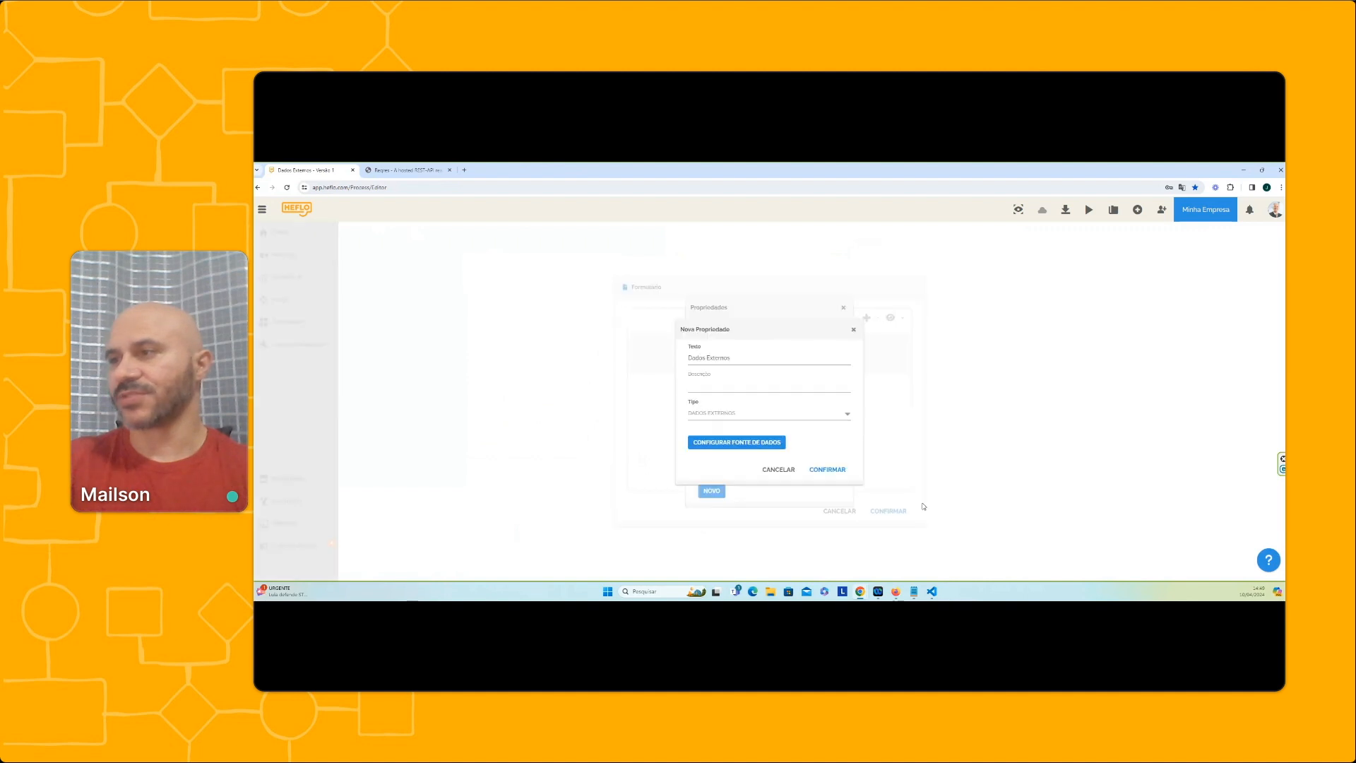
left_click(832, 470)
left_click(887, 510)
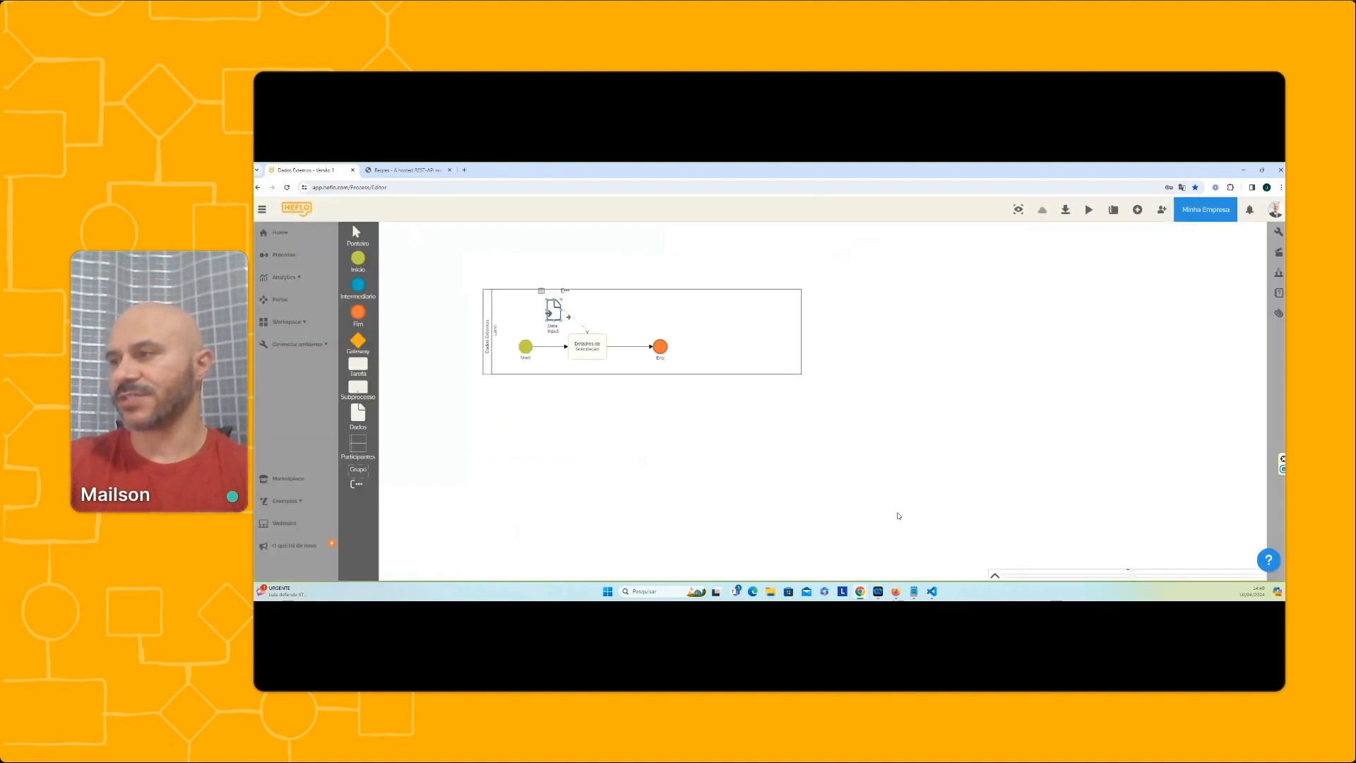
Start a test request from the process's start event and browse the options of its Dados Externos field
left_click(525, 347)
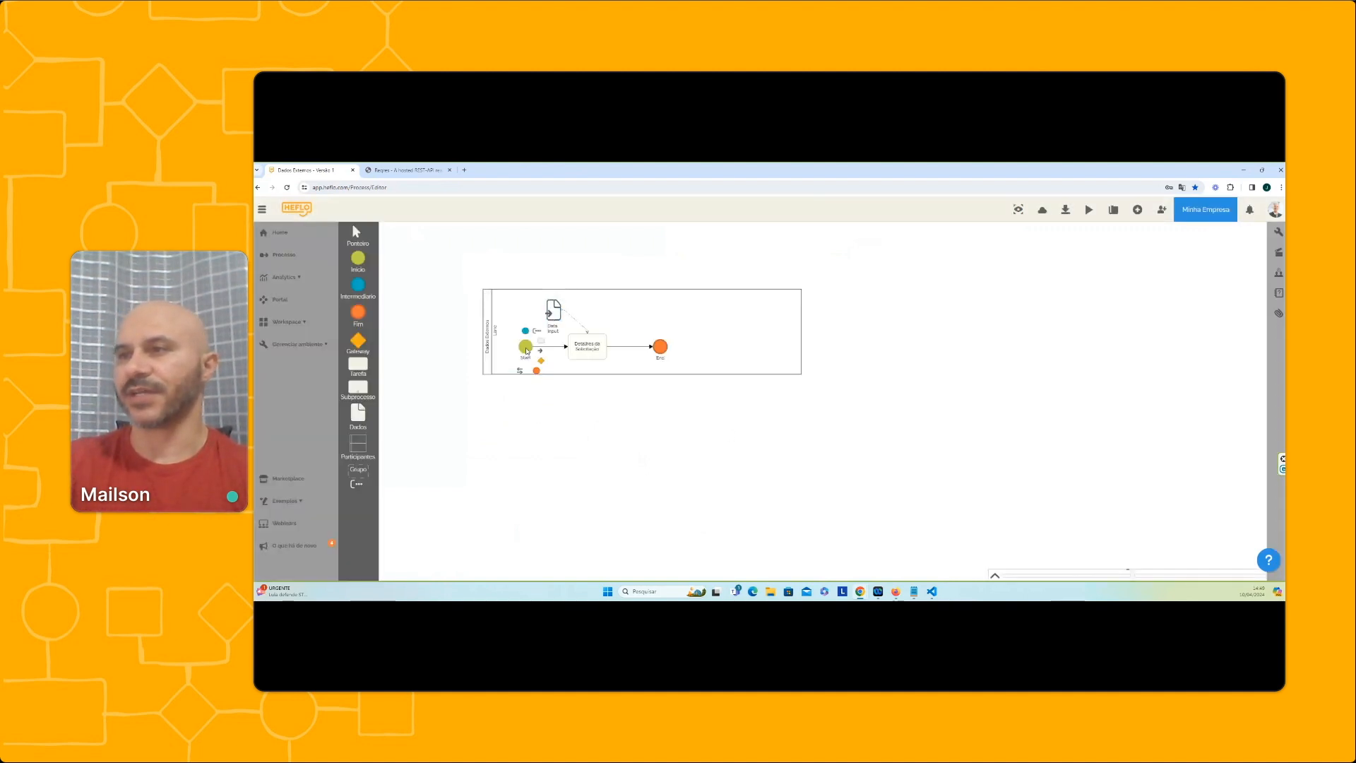
right_click(527, 349)
mouse_move(554, 368)
left_click(642, 368)
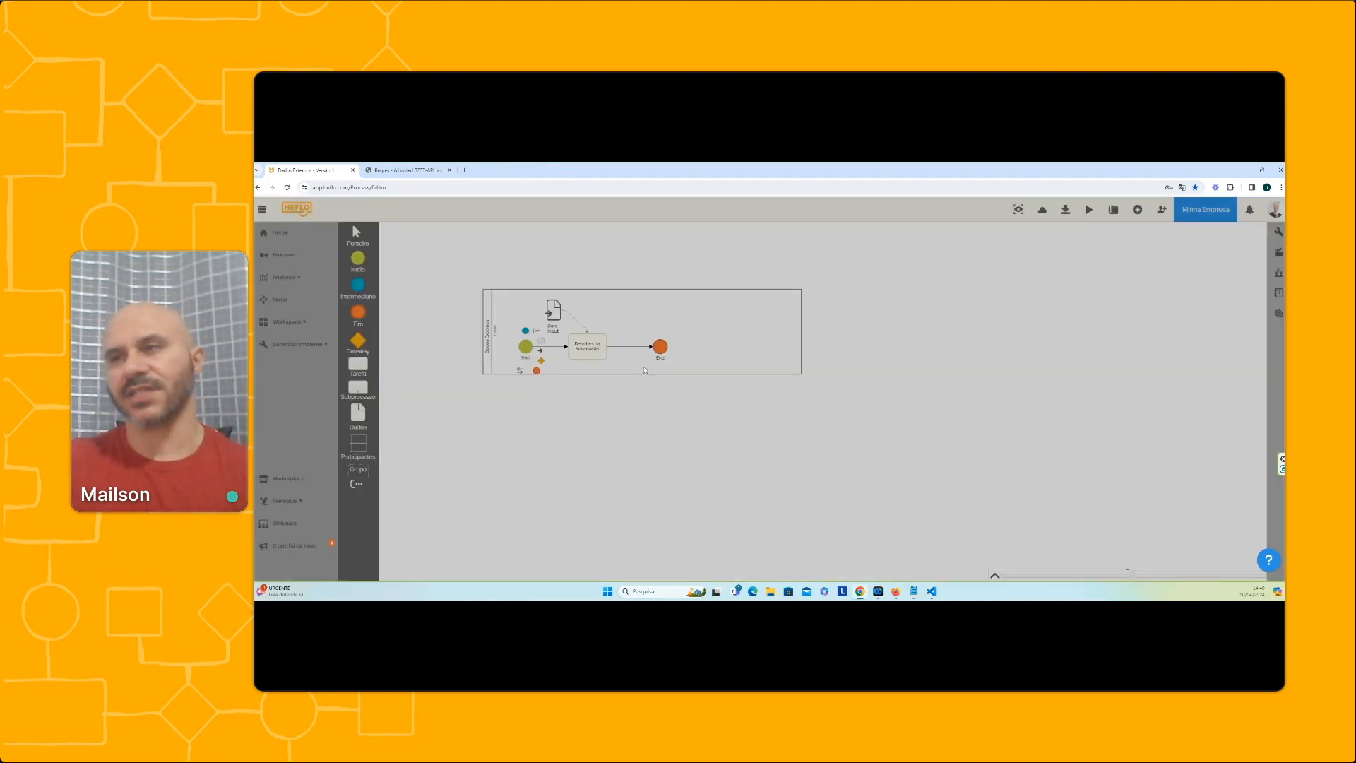
left_click(631, 344)
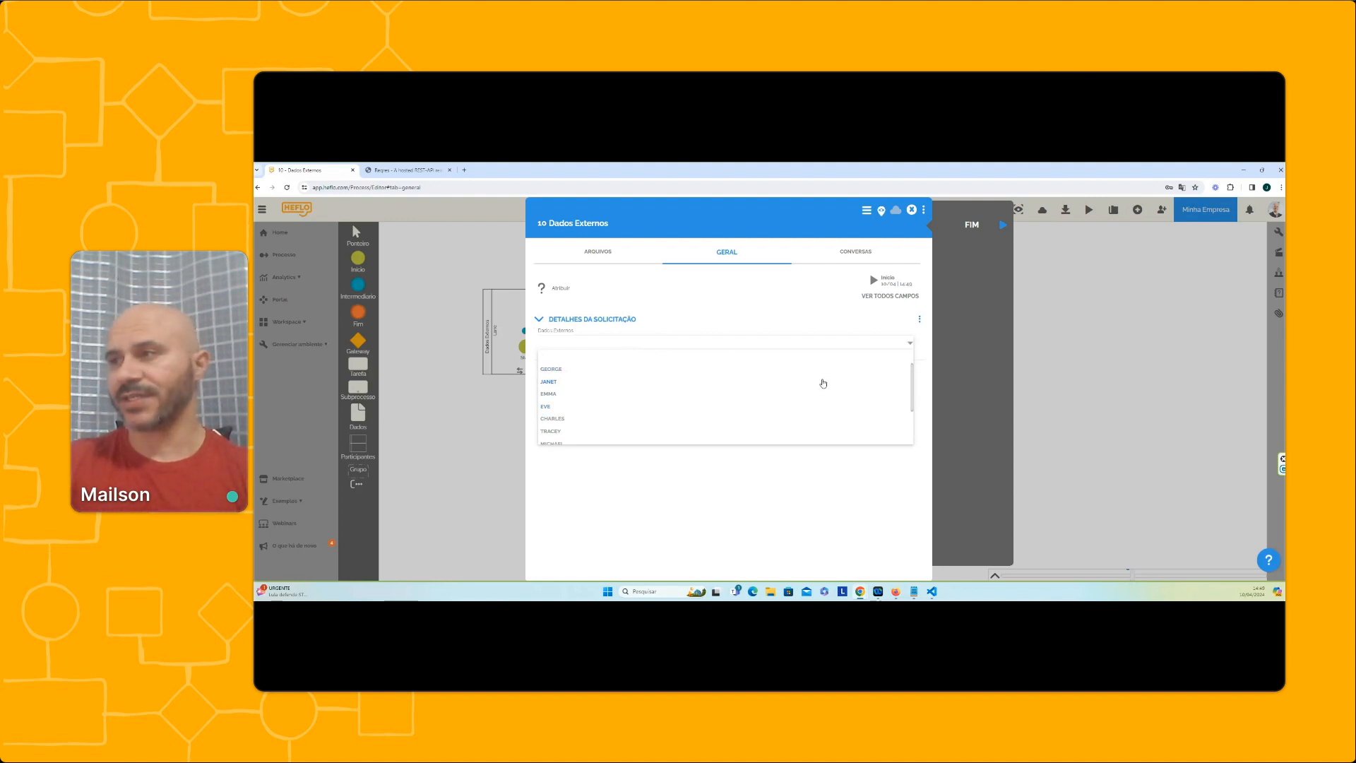
scroll(822, 388, "down", 2)
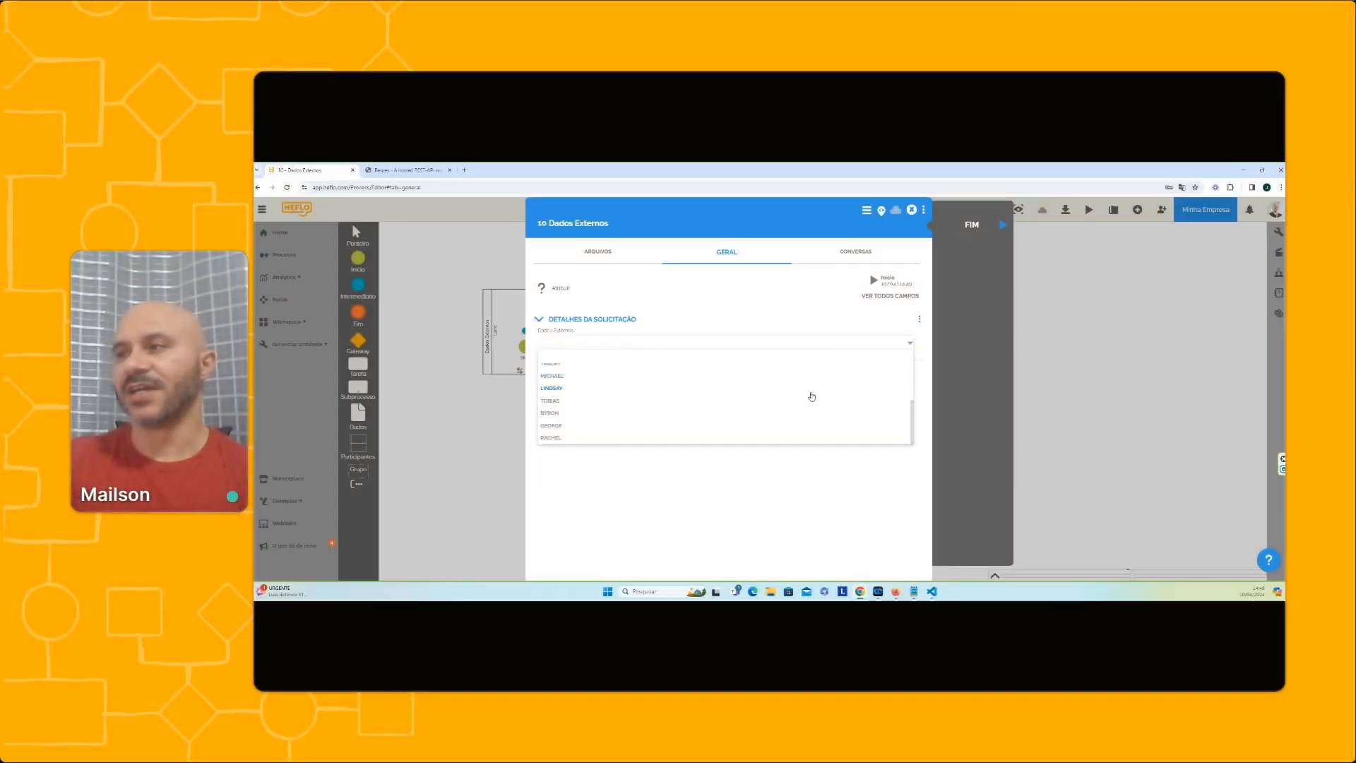
Search the request's Dados Externos list for part of a listed first name and close the request
left_click(732, 315)
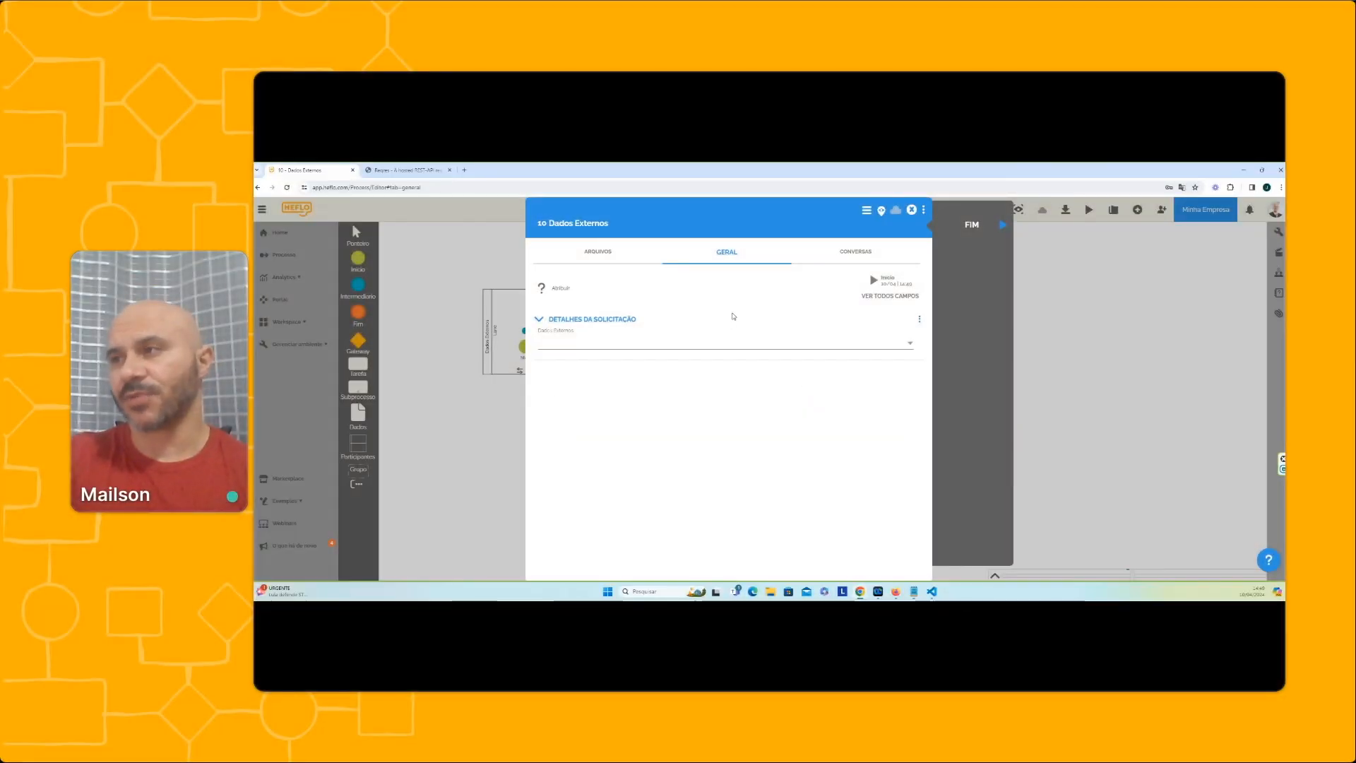
left_click(653, 347)
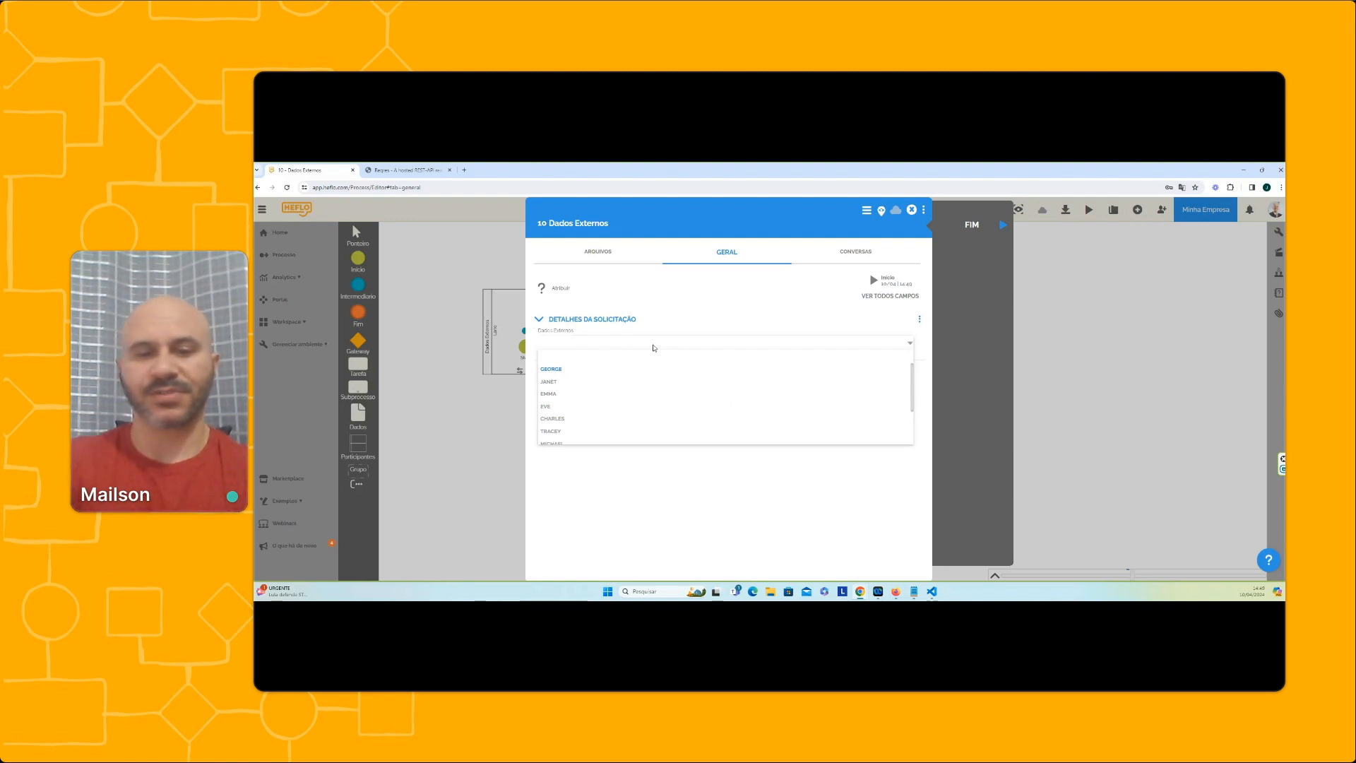
type("janet")
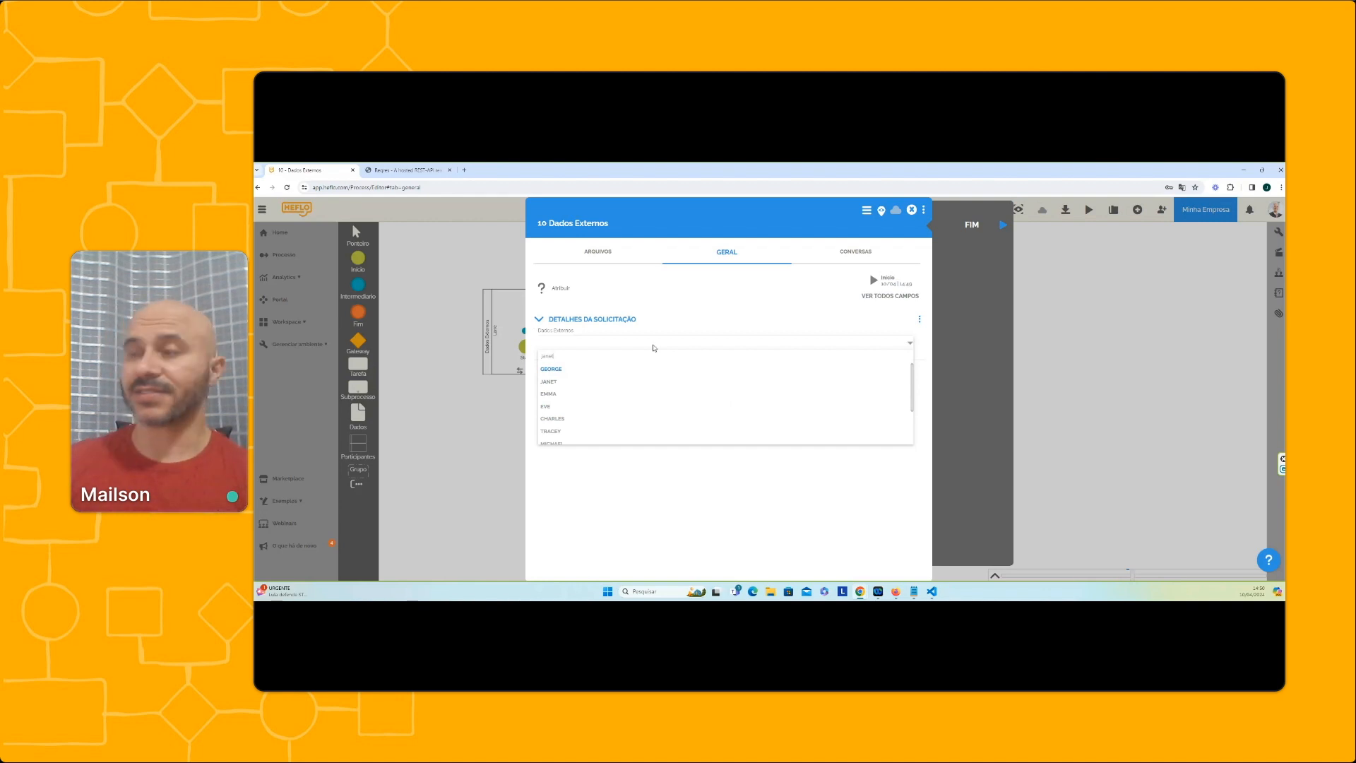
left_click(690, 314)
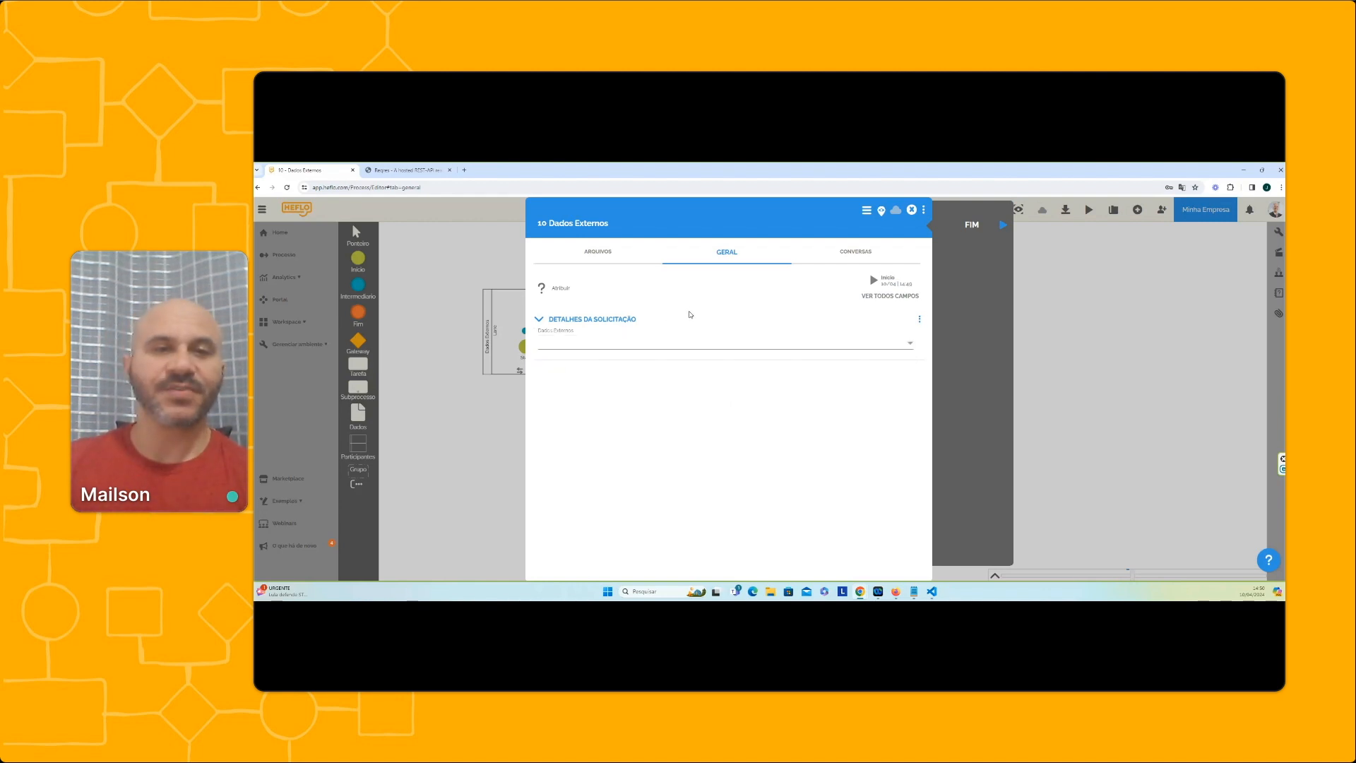
left_click(911, 210)
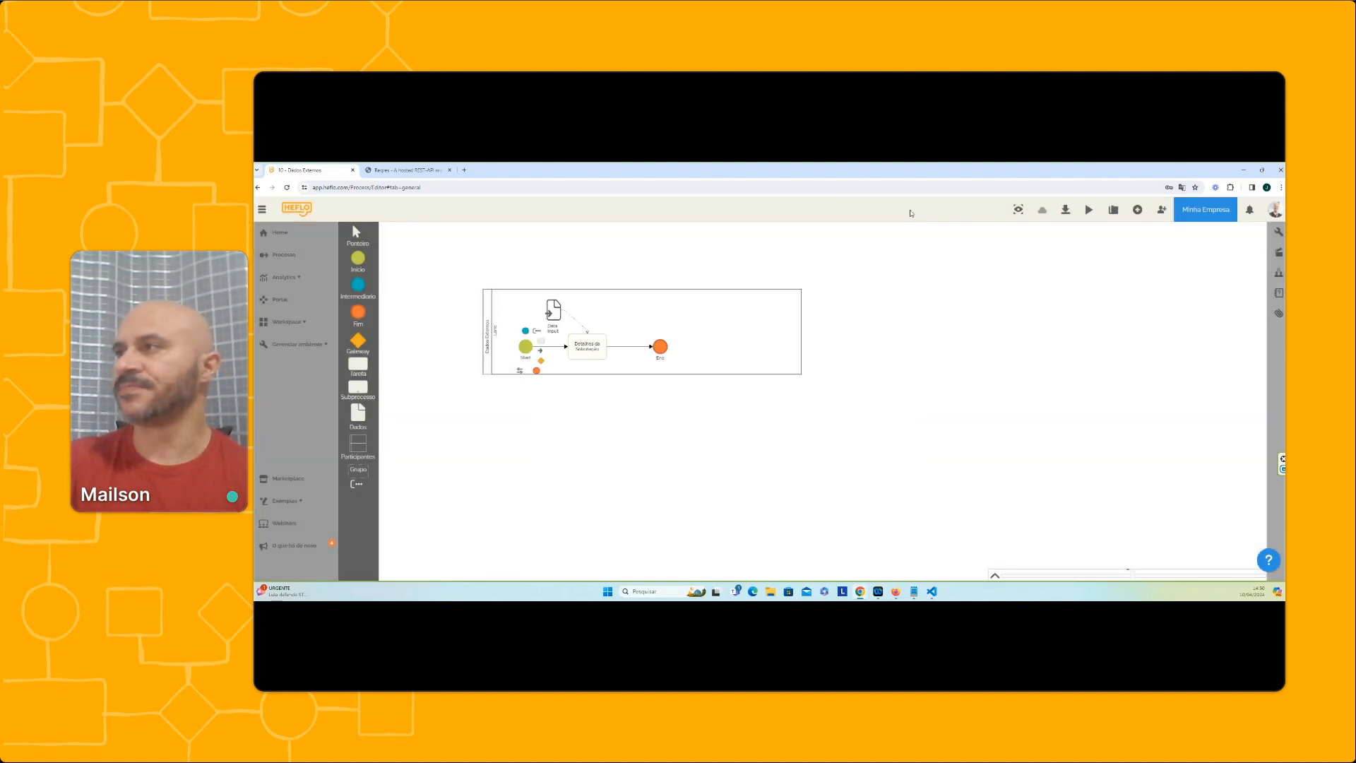
Open the data source configuration of the Dados Externos field in the data input's form and check its production resource
left_click(556, 306)
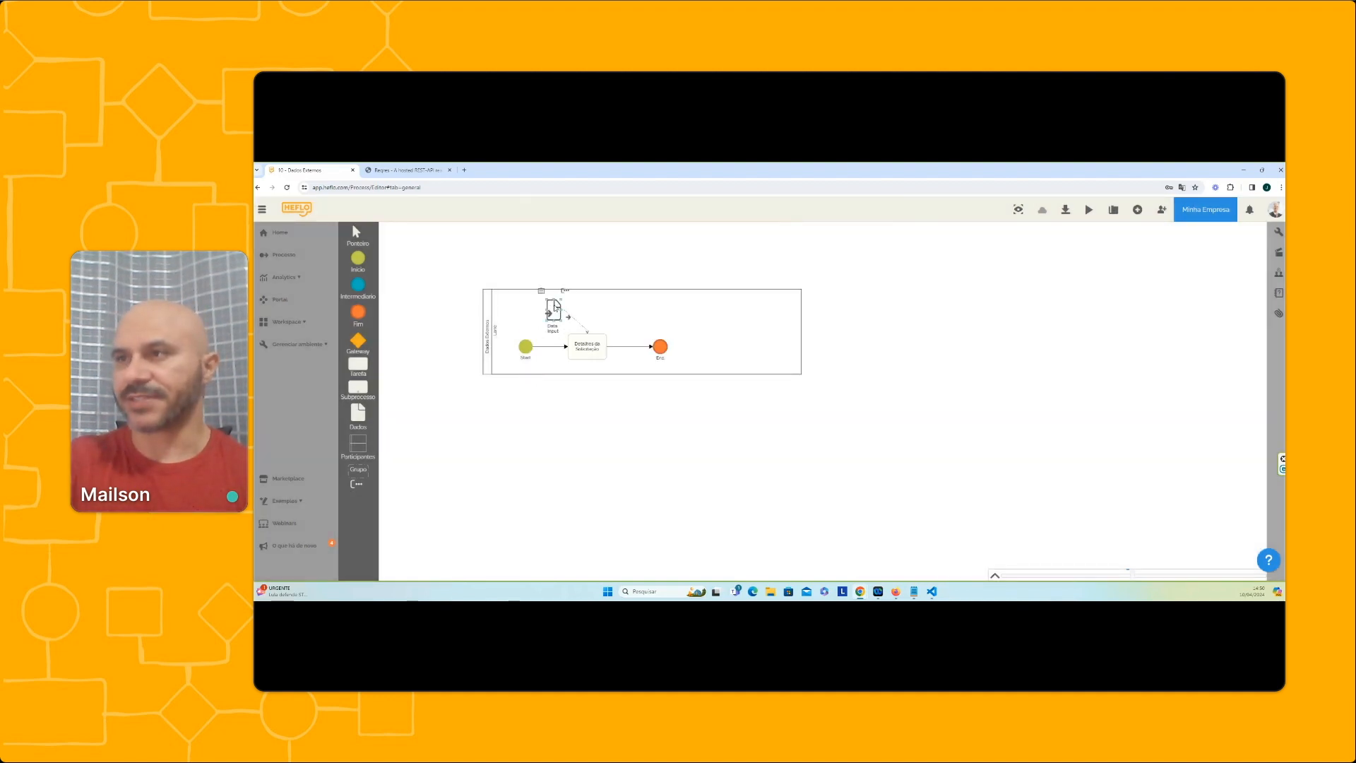
double_click(555, 305)
left_click(901, 341)
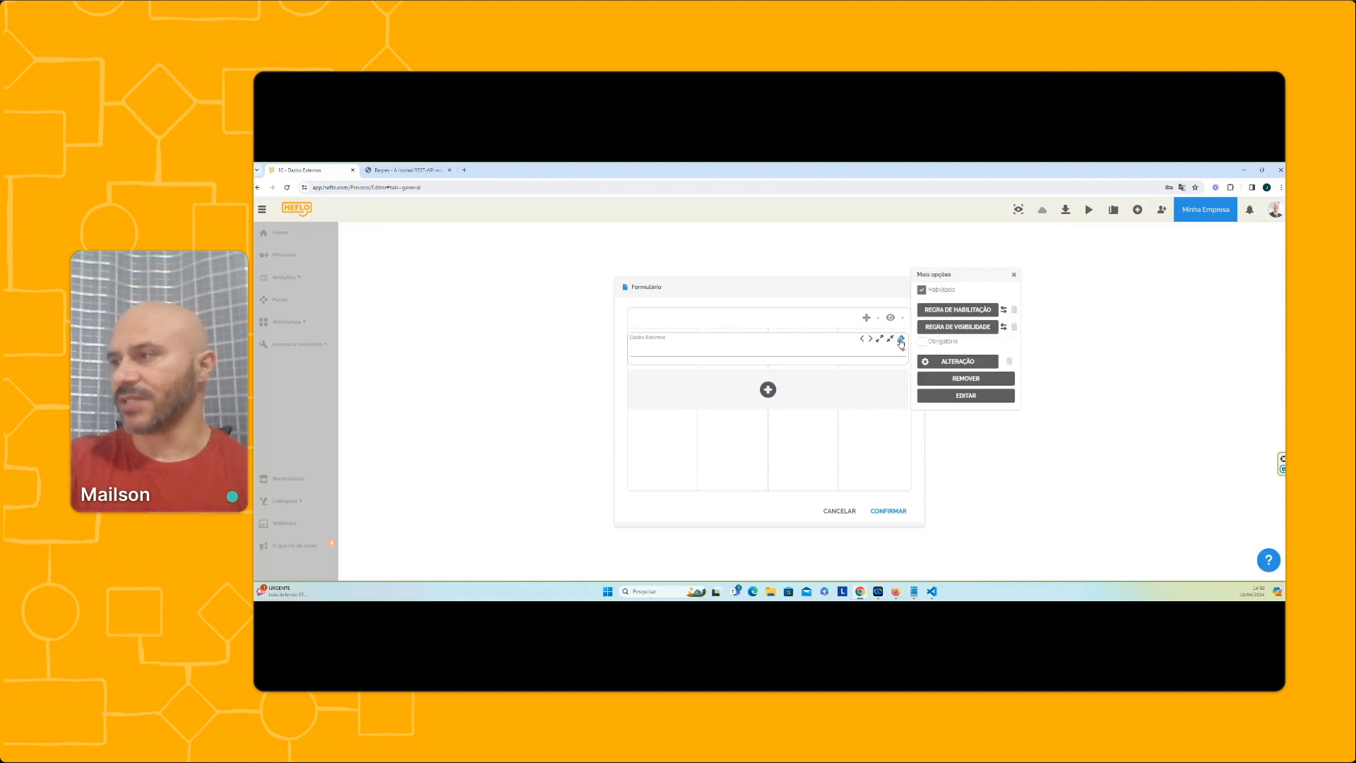
left_click(942, 396)
left_click(735, 443)
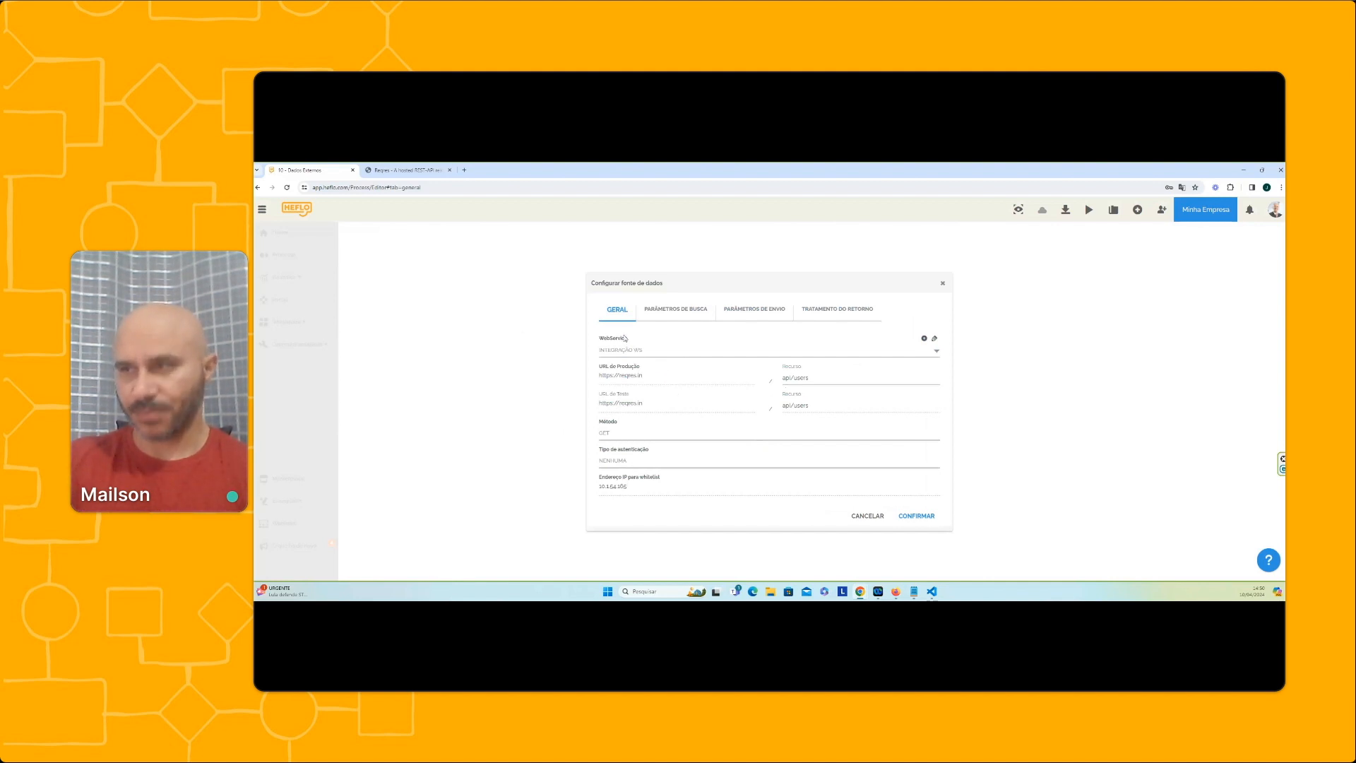
left_click_drag(833, 381, 765, 378)
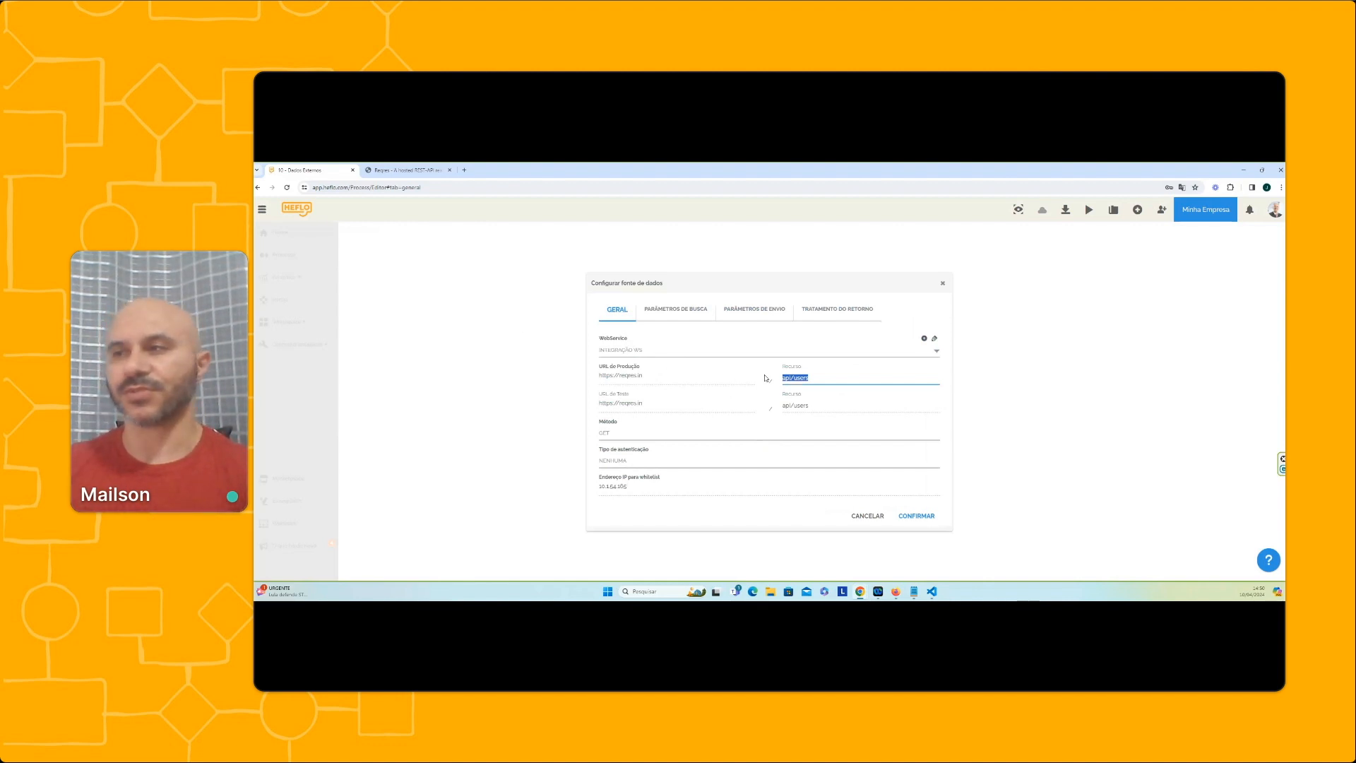
Create a new web service for the data source and name it "Integração Local"
left_click(924, 339)
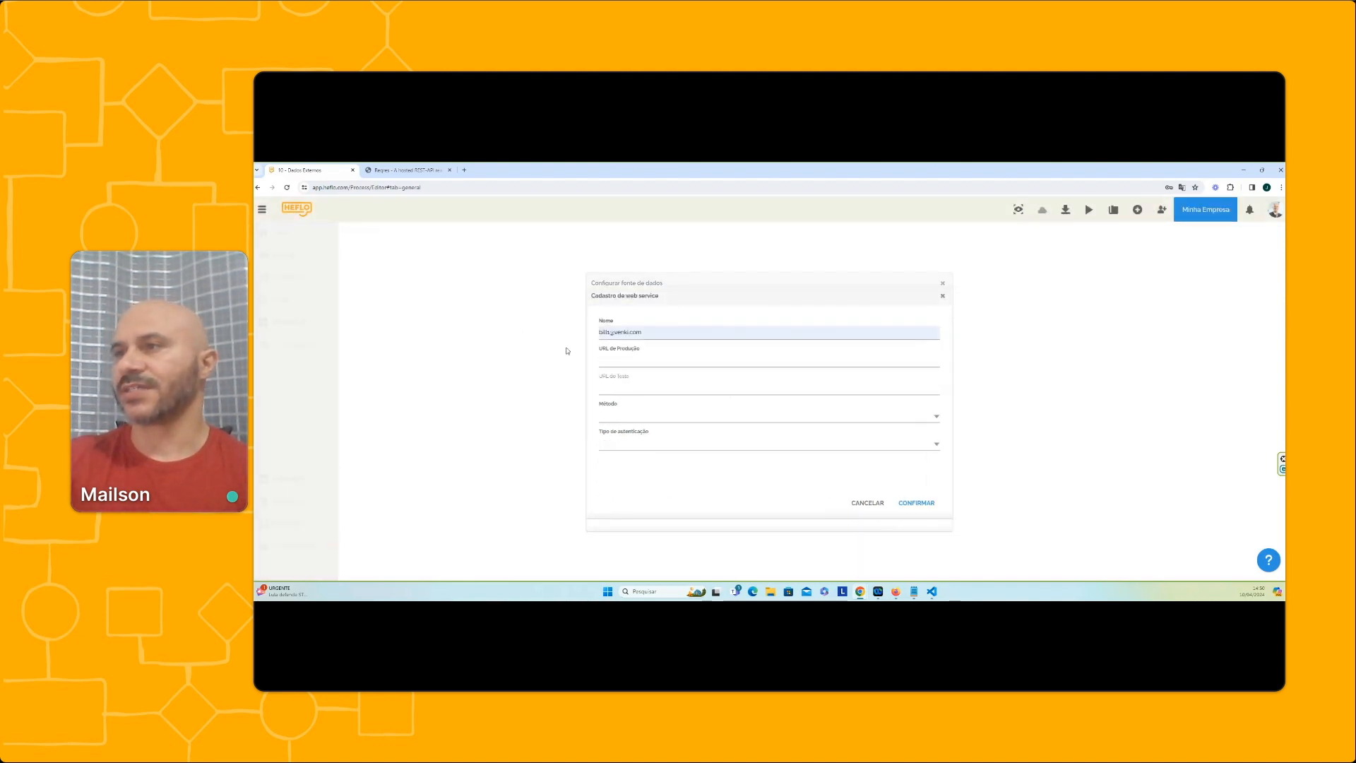
left_click(656, 333)
type("Integração L")
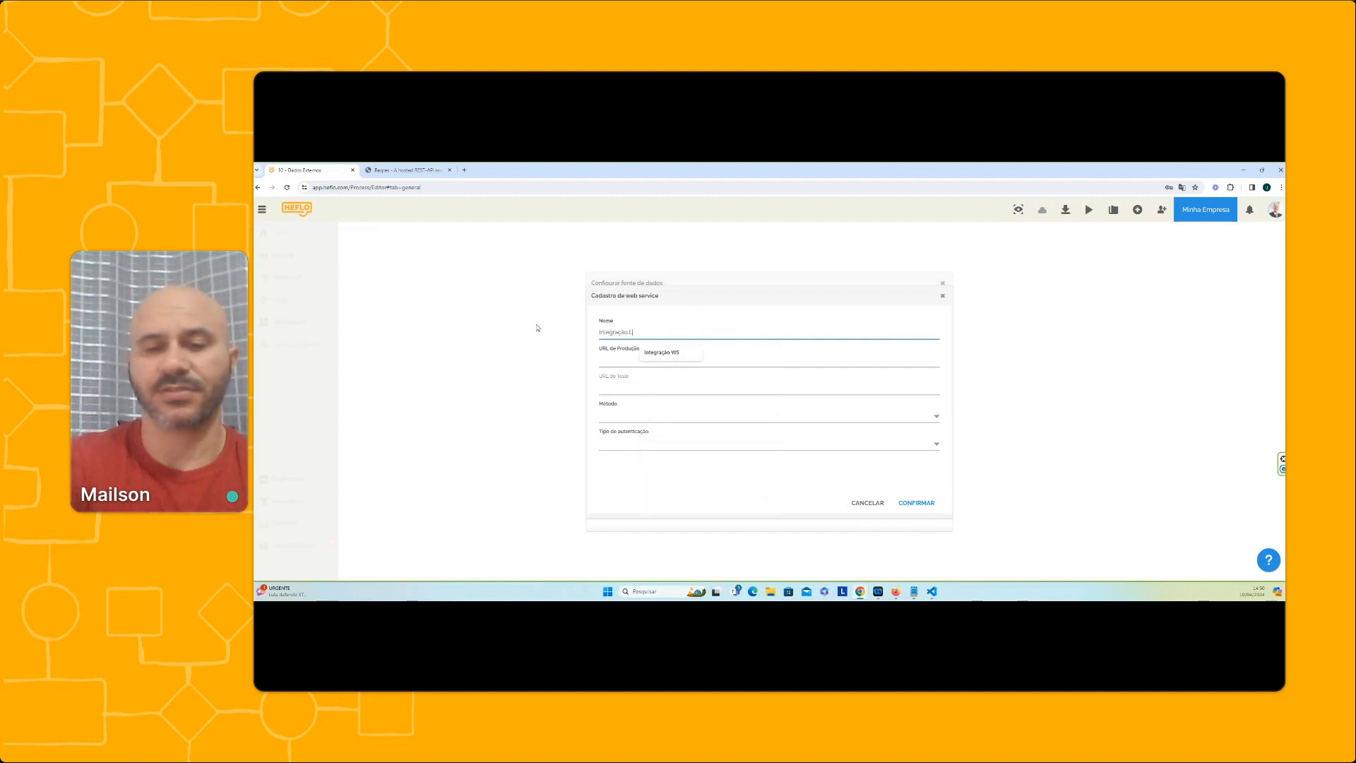
type("ocal")
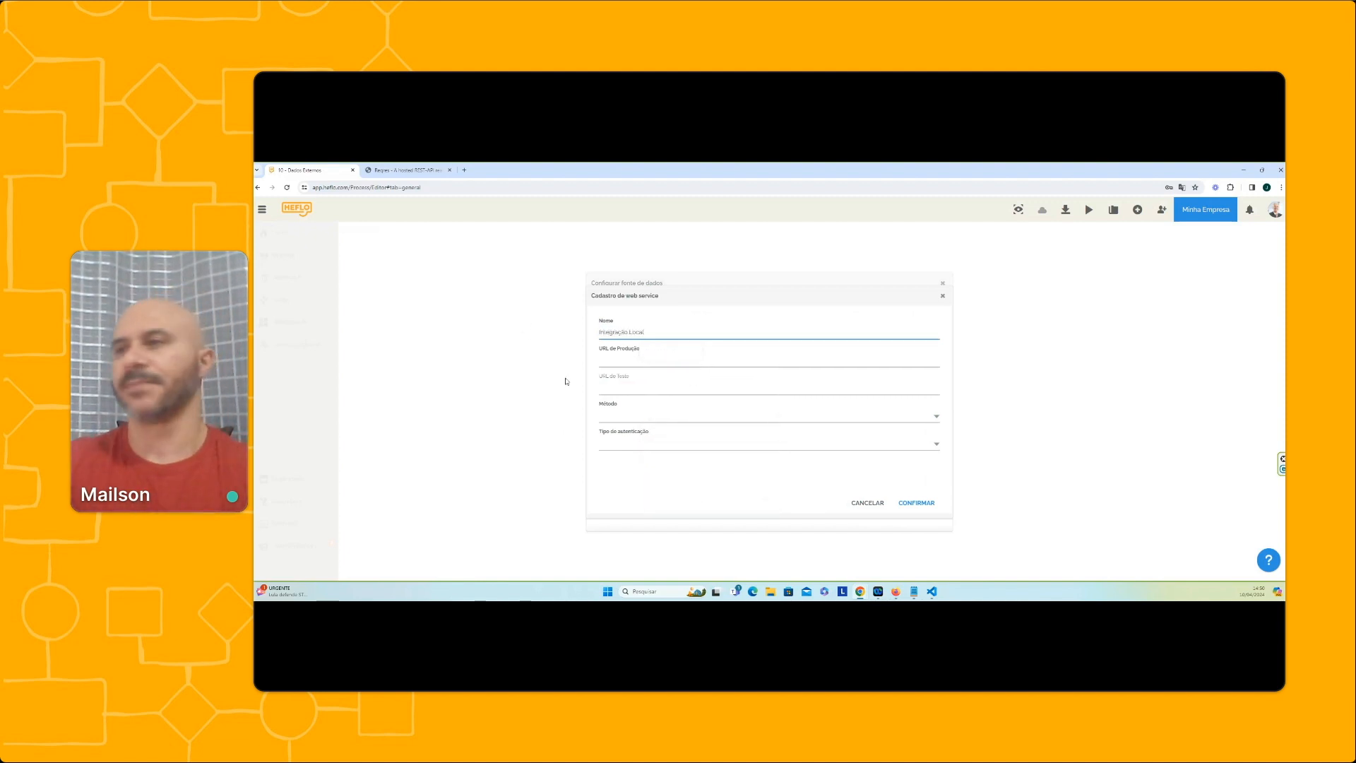
key("Tab")
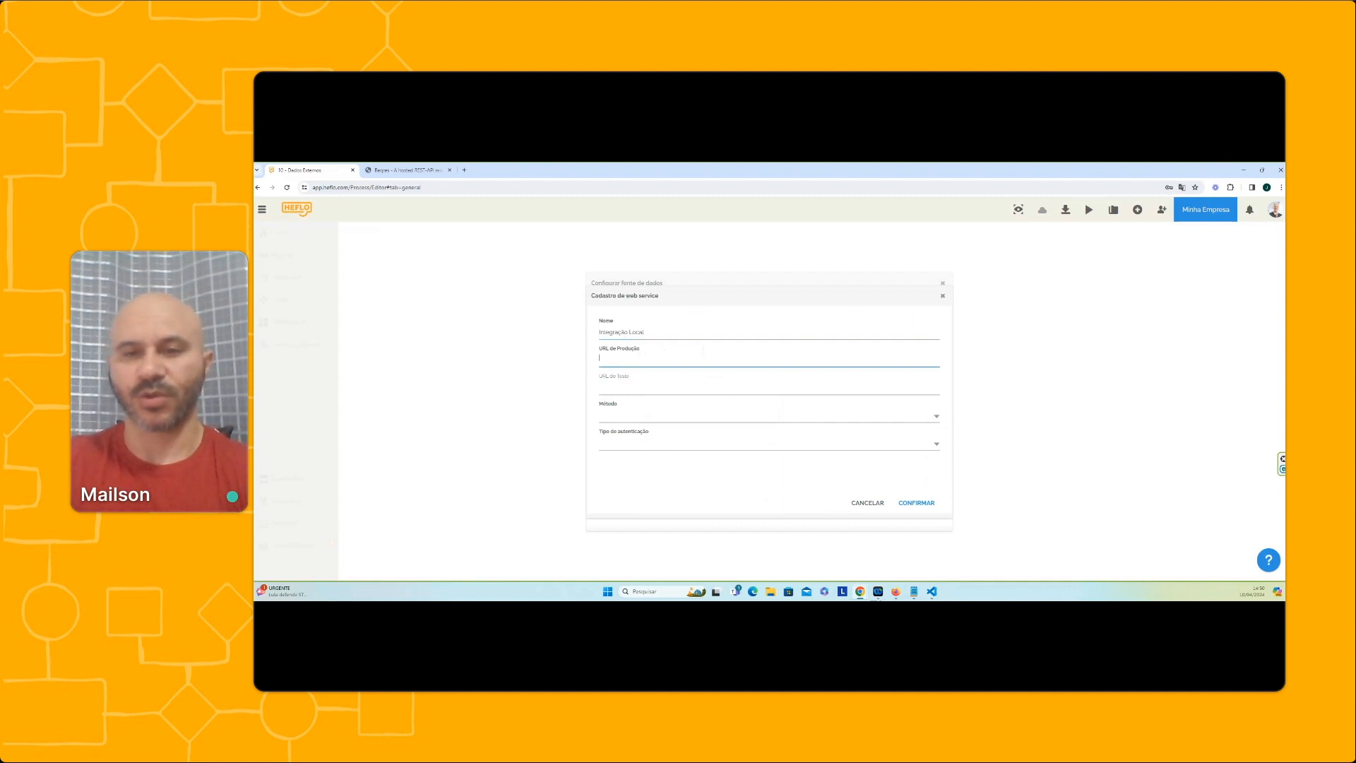
Enter the copied ngrok-free.app address as both the production URL and the test URL of the new web service
mouse_move(914, 592)
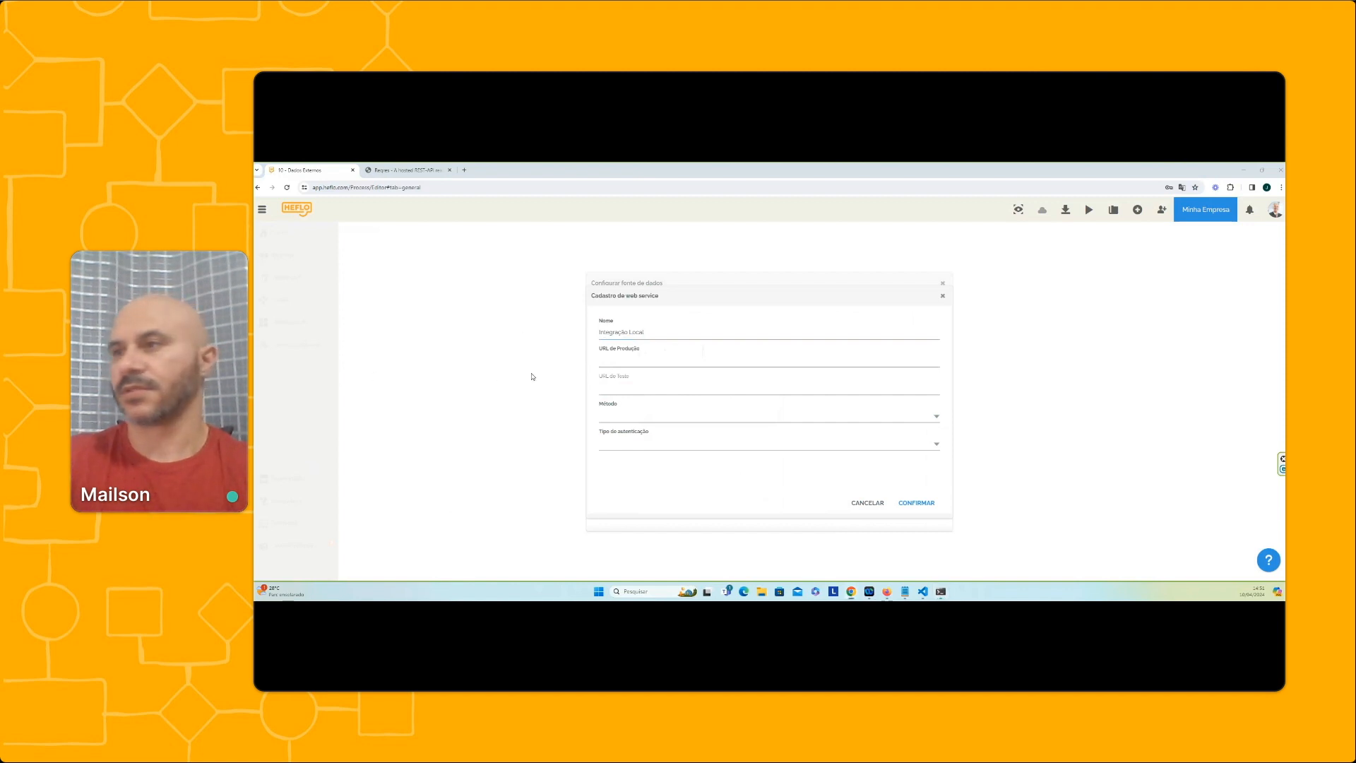
left_click(635, 356)
key("ctrl+v")
left_click(648, 387)
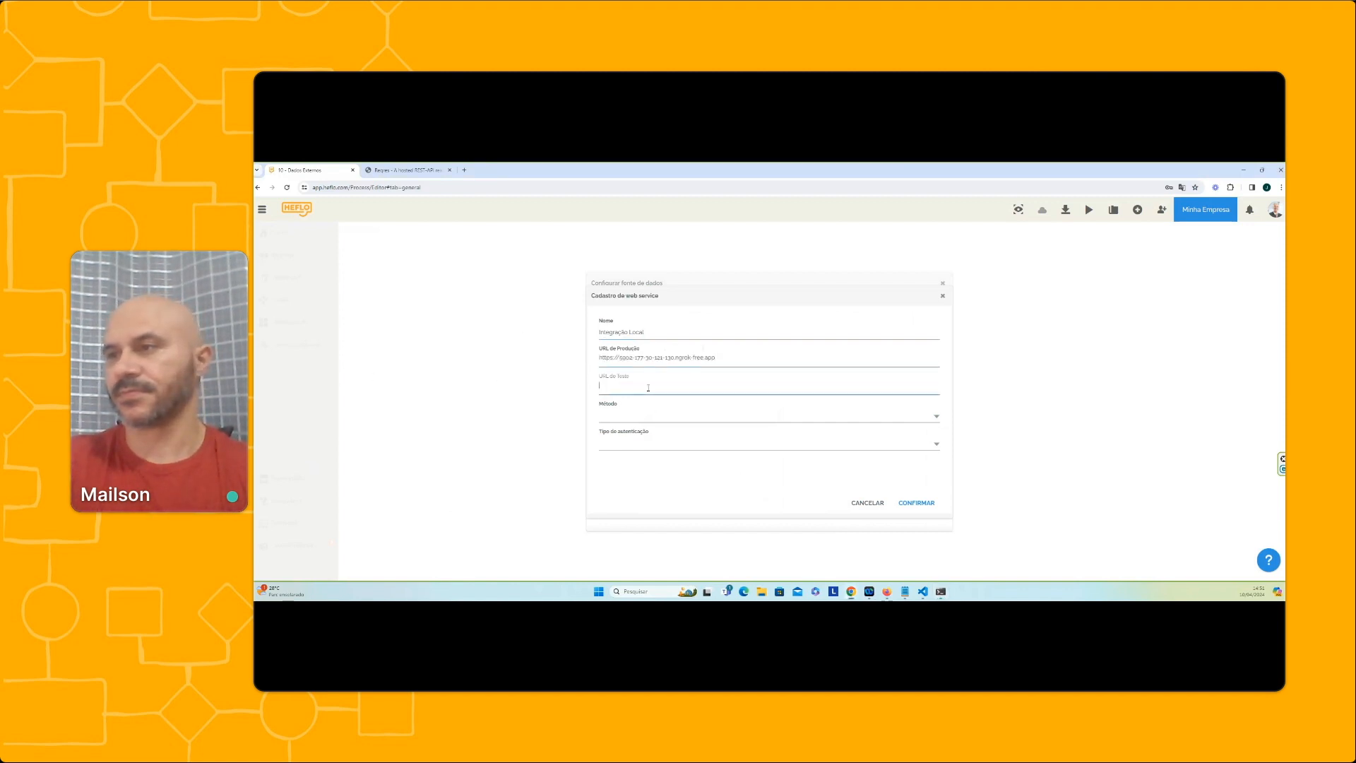
key("ctrl+v")
Set the web service's method to GET and its authentication type to Nenhuma, and save the web service
left_click(623, 416)
left_click(625, 440)
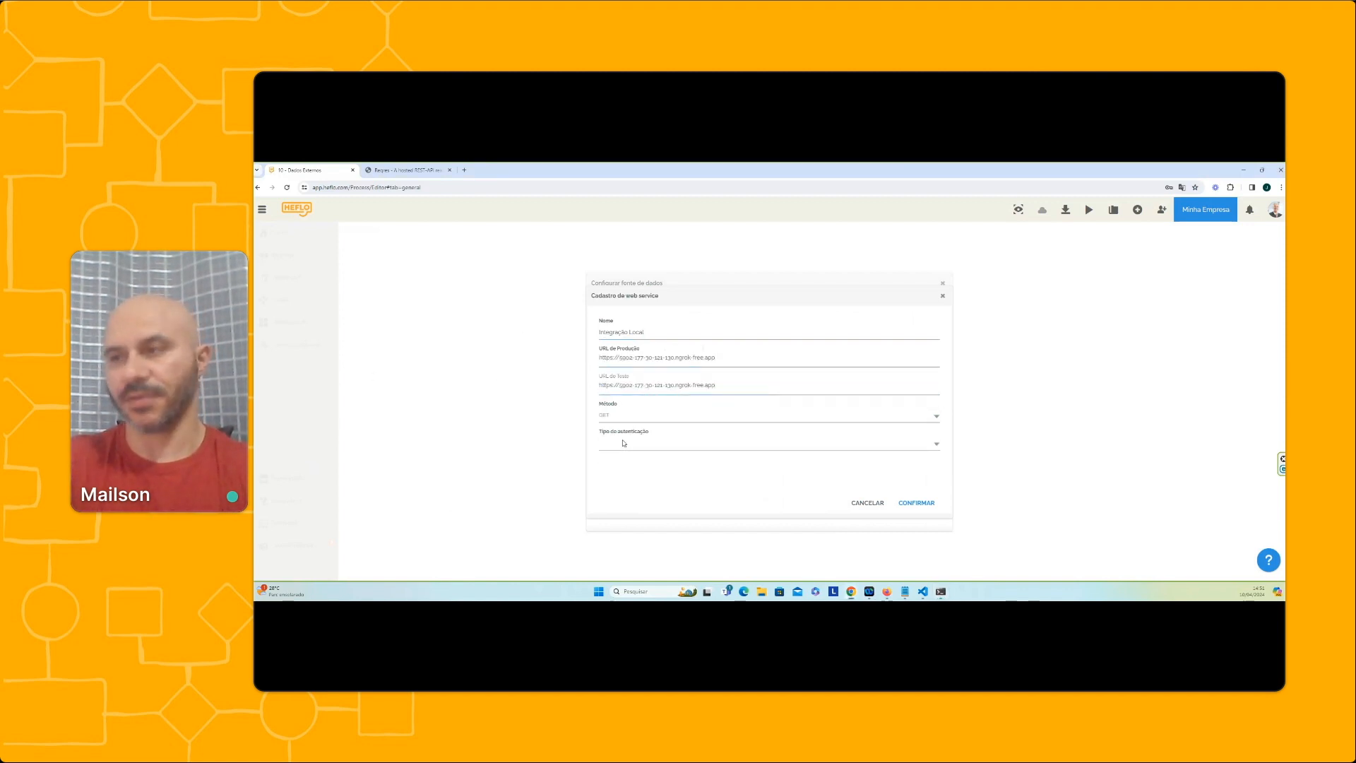
left_click(624, 445)
left_click(628, 472)
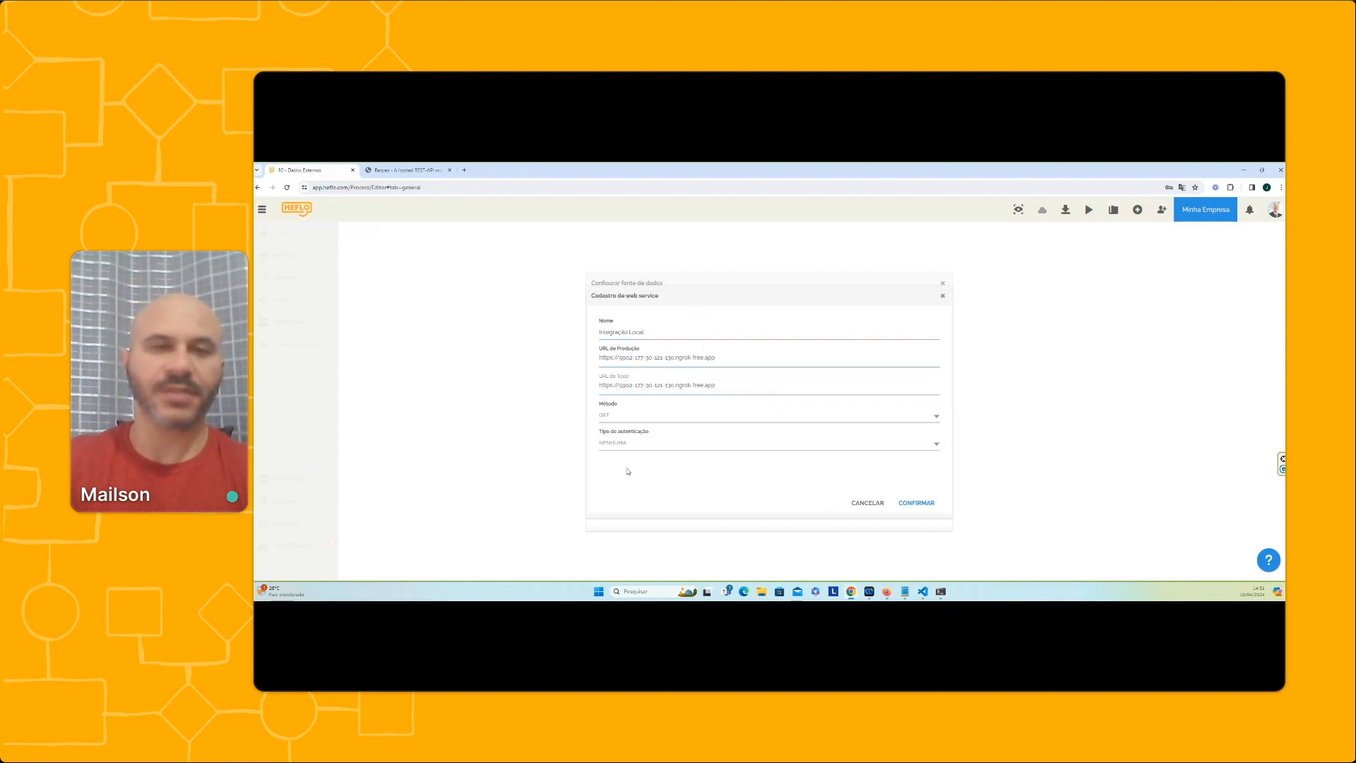
left_click(916, 503)
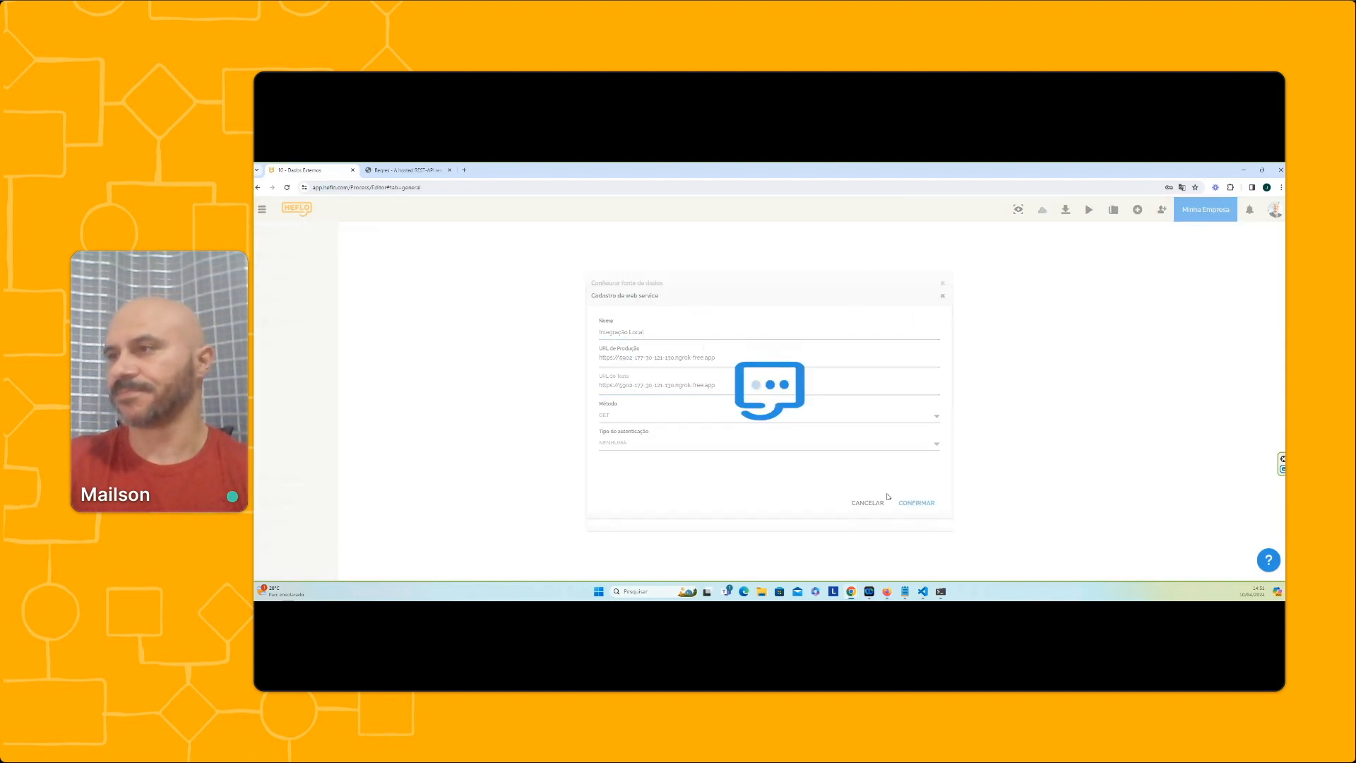
Replace the data source's resource path with "colaboradores", copied from the other window
triple_click(816, 379)
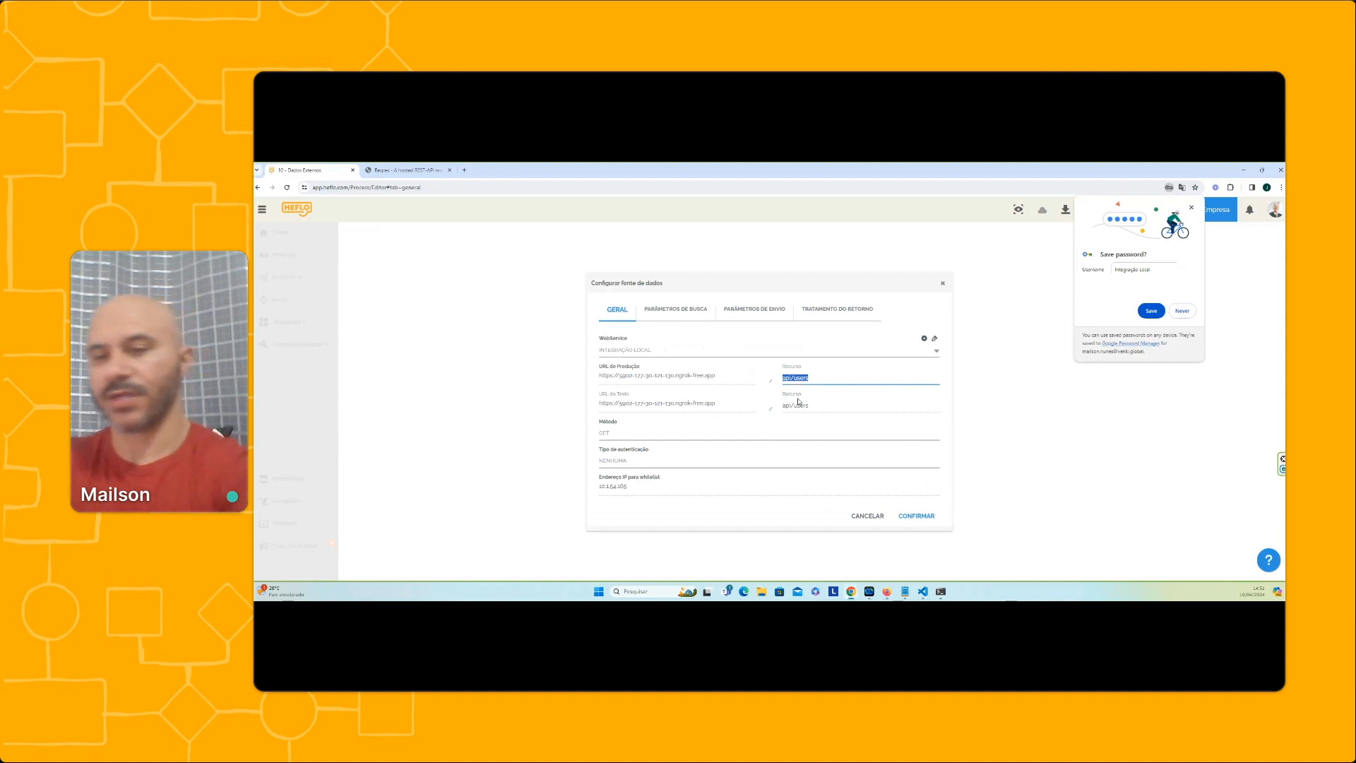
key("BackSpace")
key("alt+Tab")
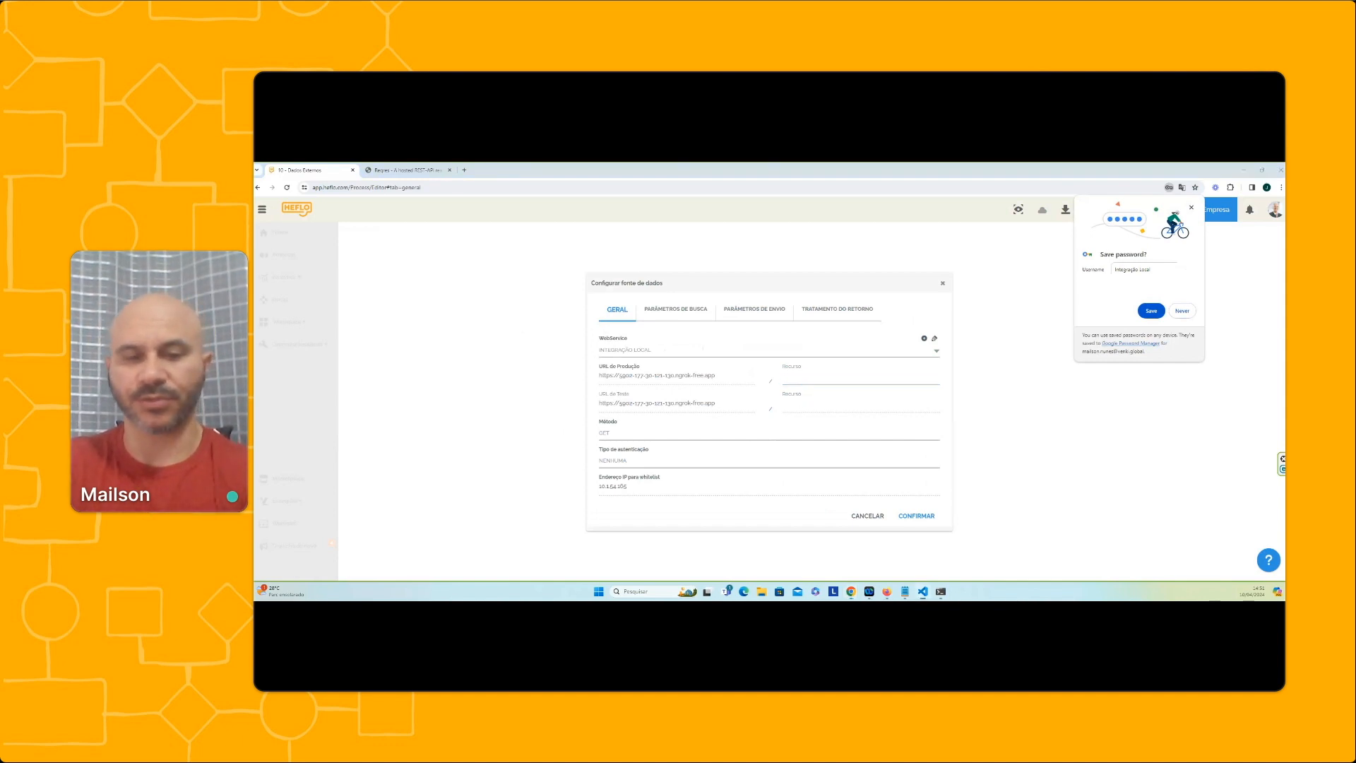
key("alt+Tab")
type("colaboradores")
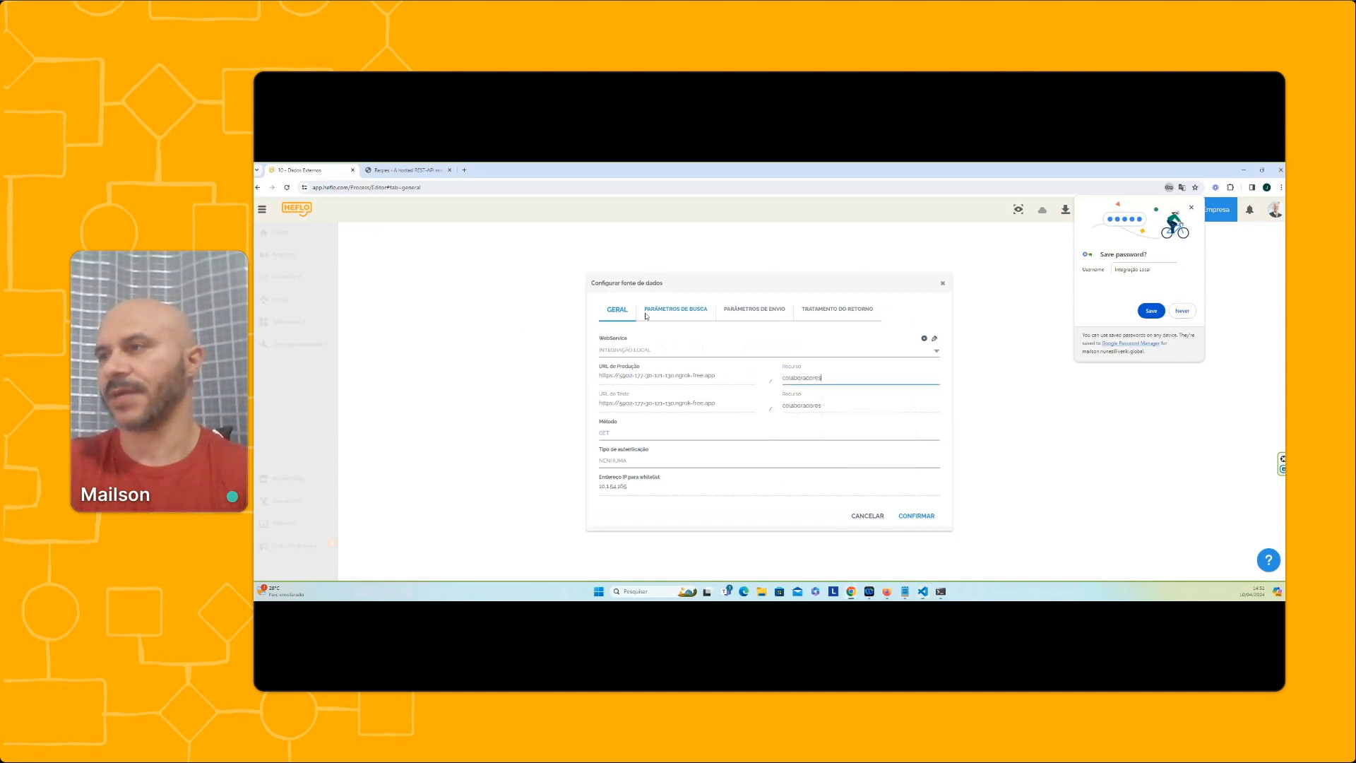
In the data source's search parameters, set the search filter parameter to "search"
left_click(646, 313)
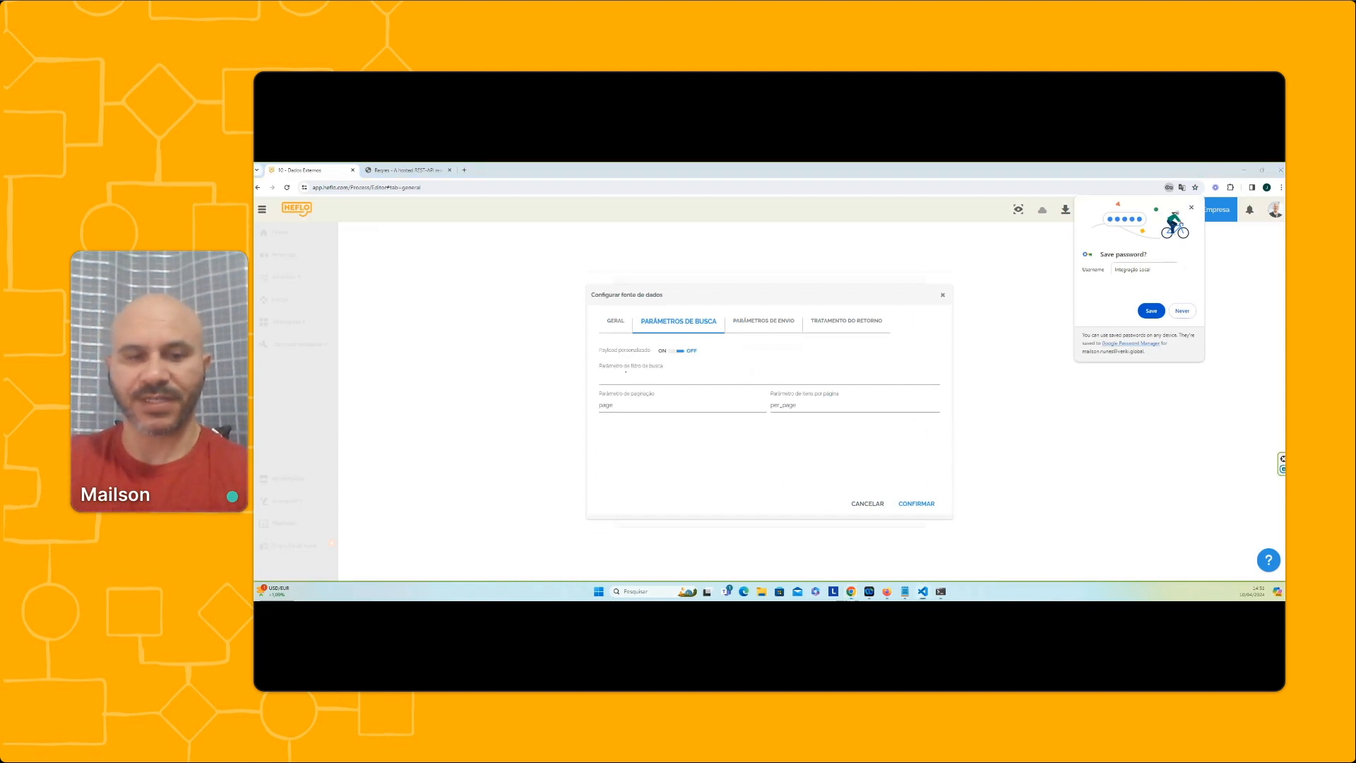
left_click(611, 381)
type("search")
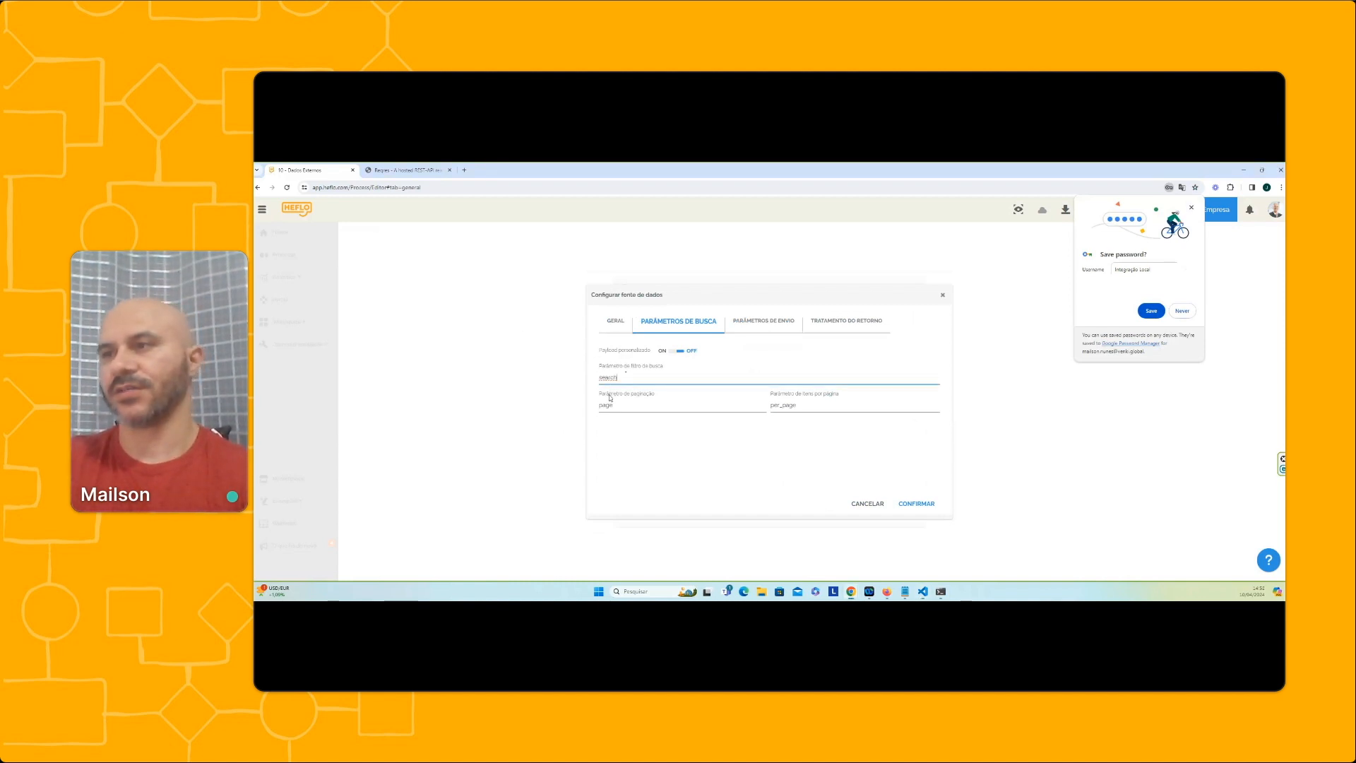
Examine the data source's pagination parameter and items-per-page parameter in the search parameters
key("alt+Tab")
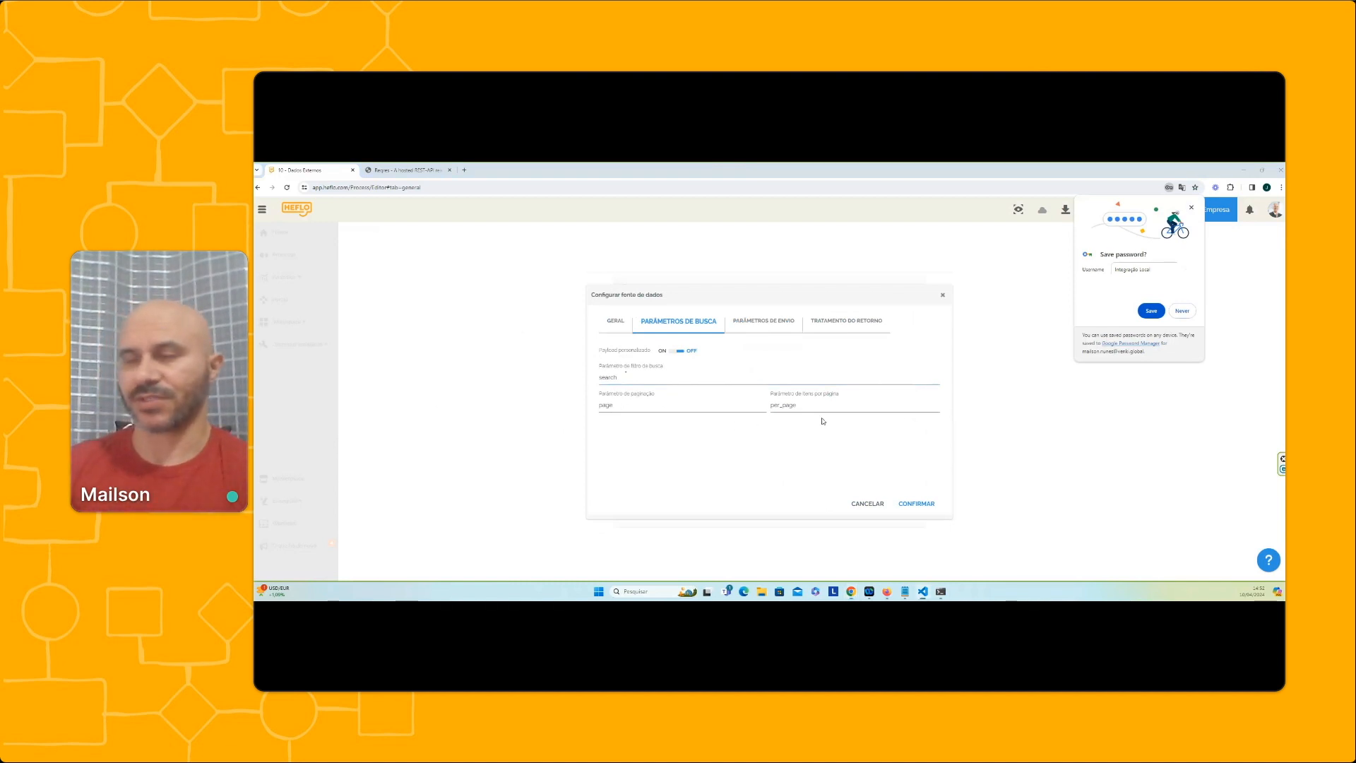
key("alt+Tab")
key("Tab")
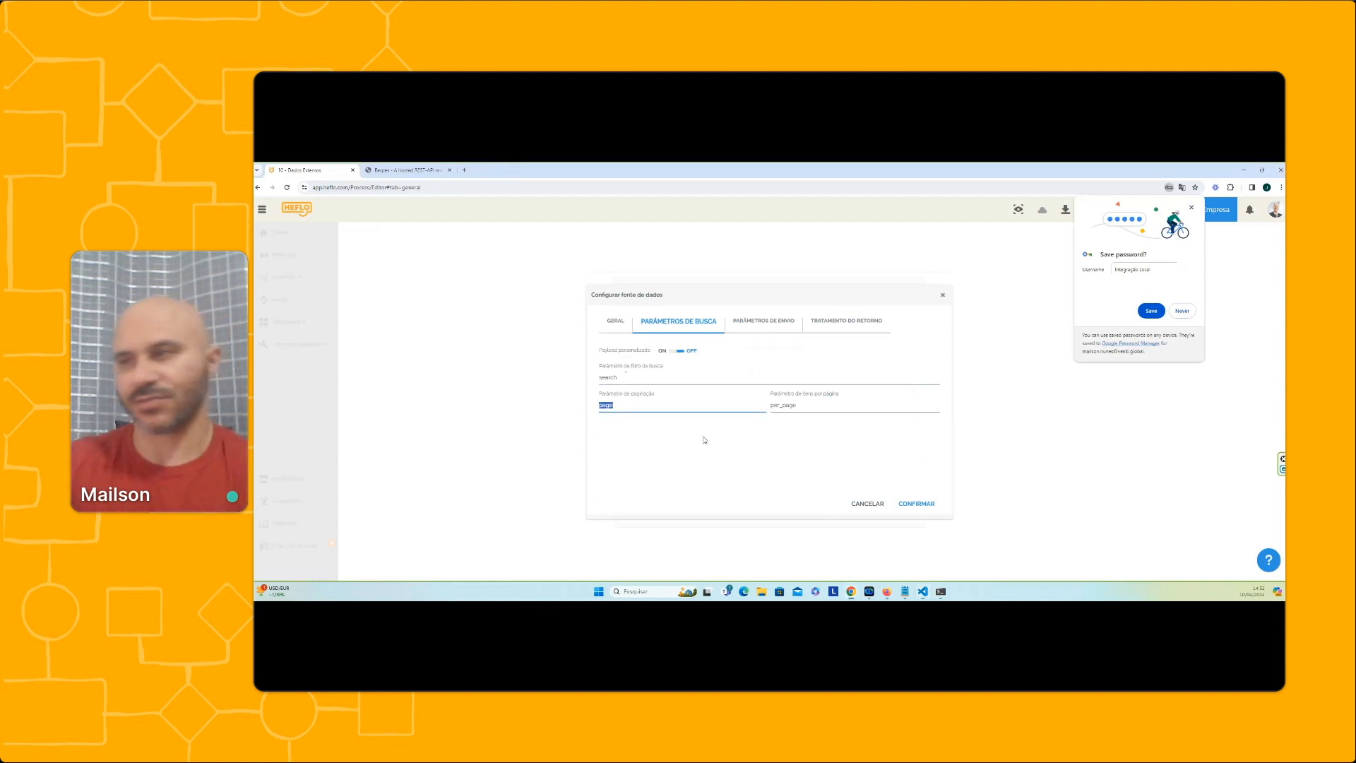
left_click(620, 402)
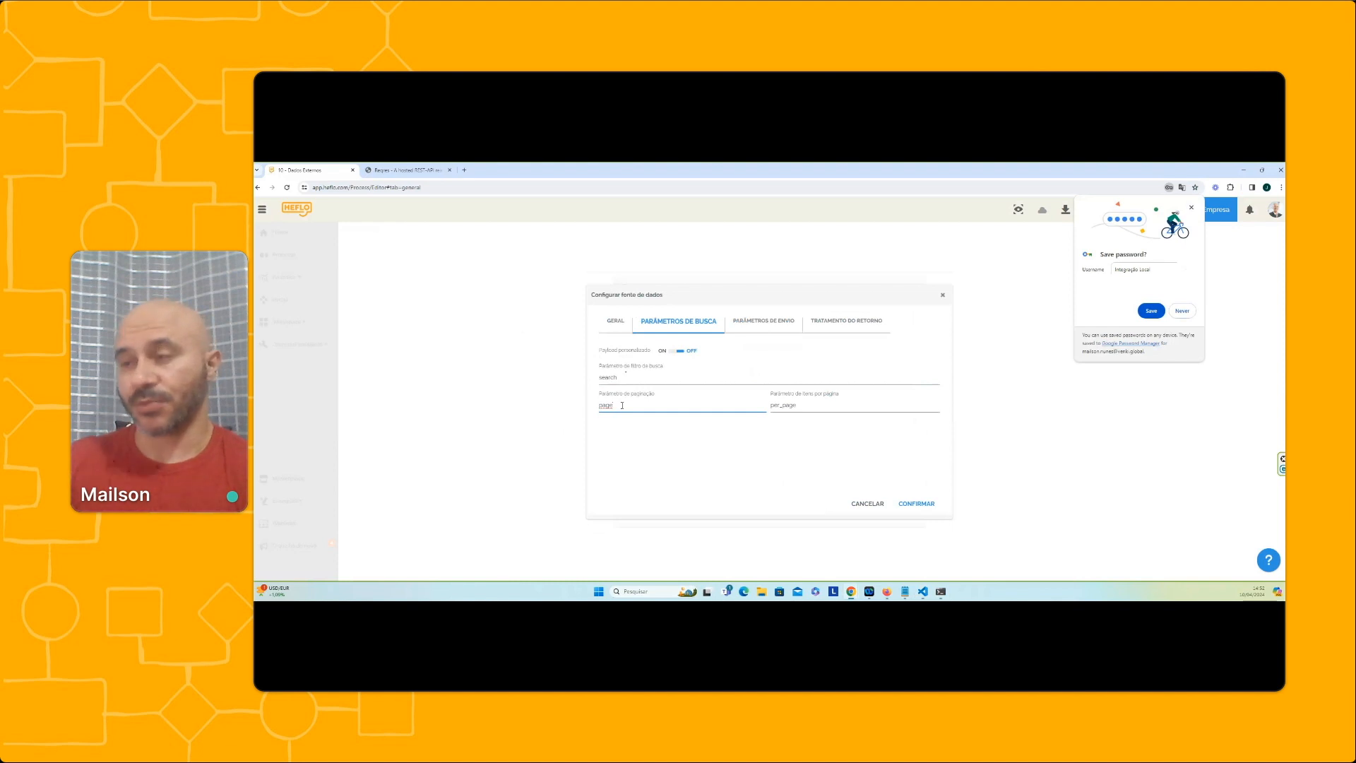
left_click_drag(622, 405, 595, 405)
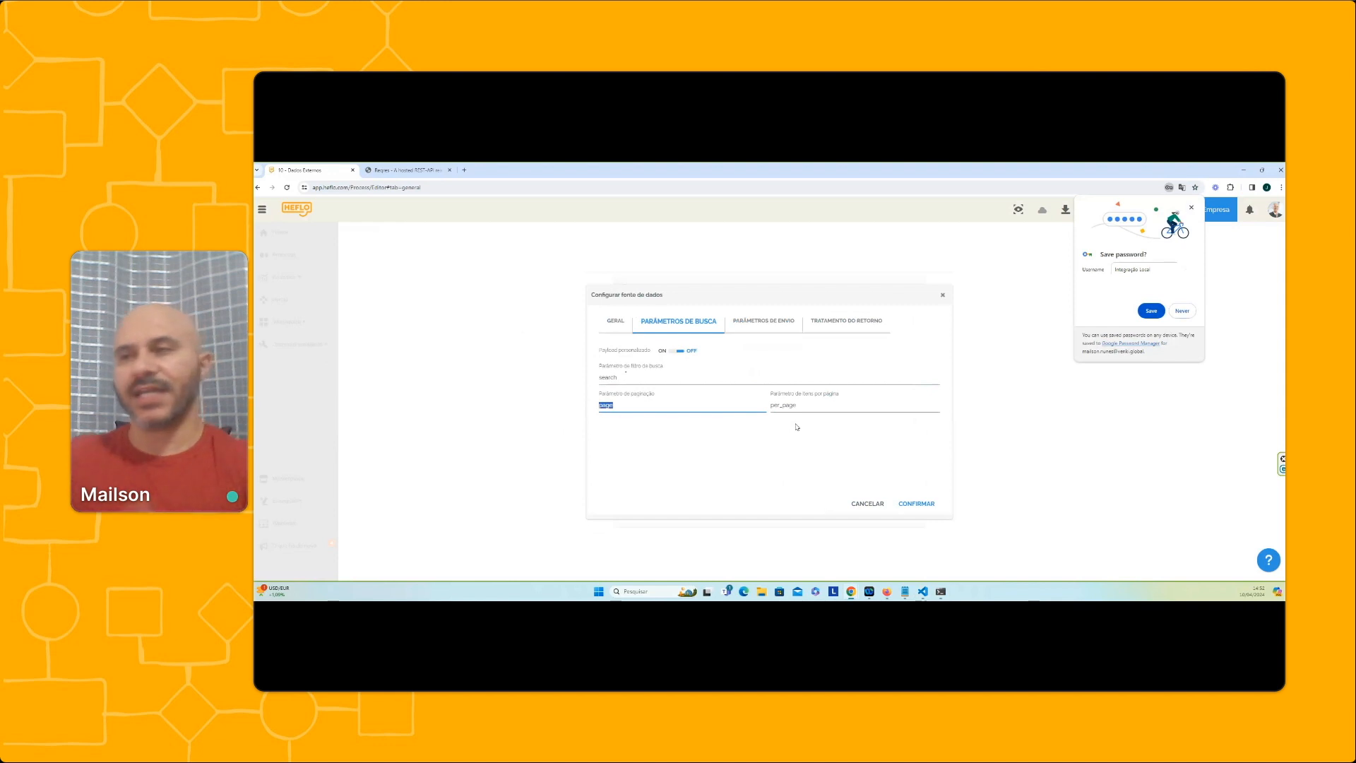
left_click(635, 404)
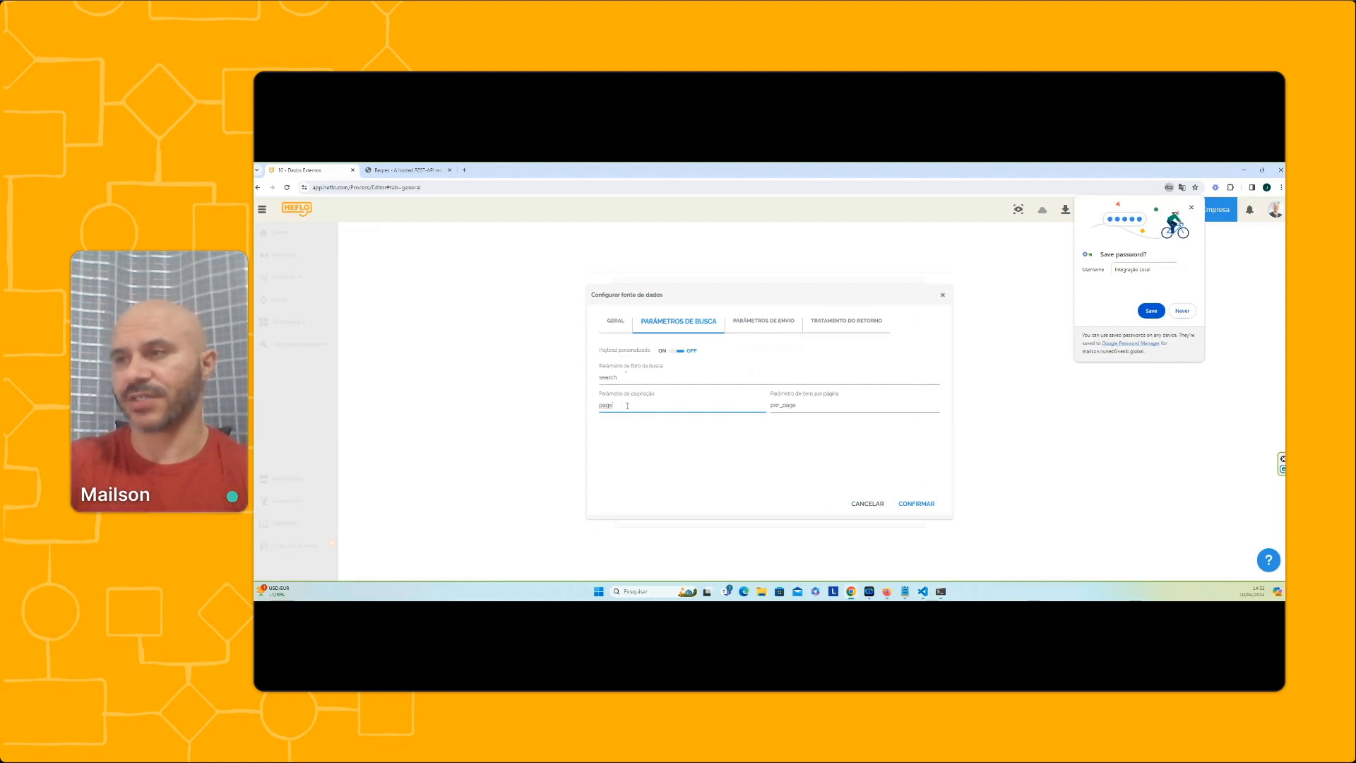
double_click(627, 405)
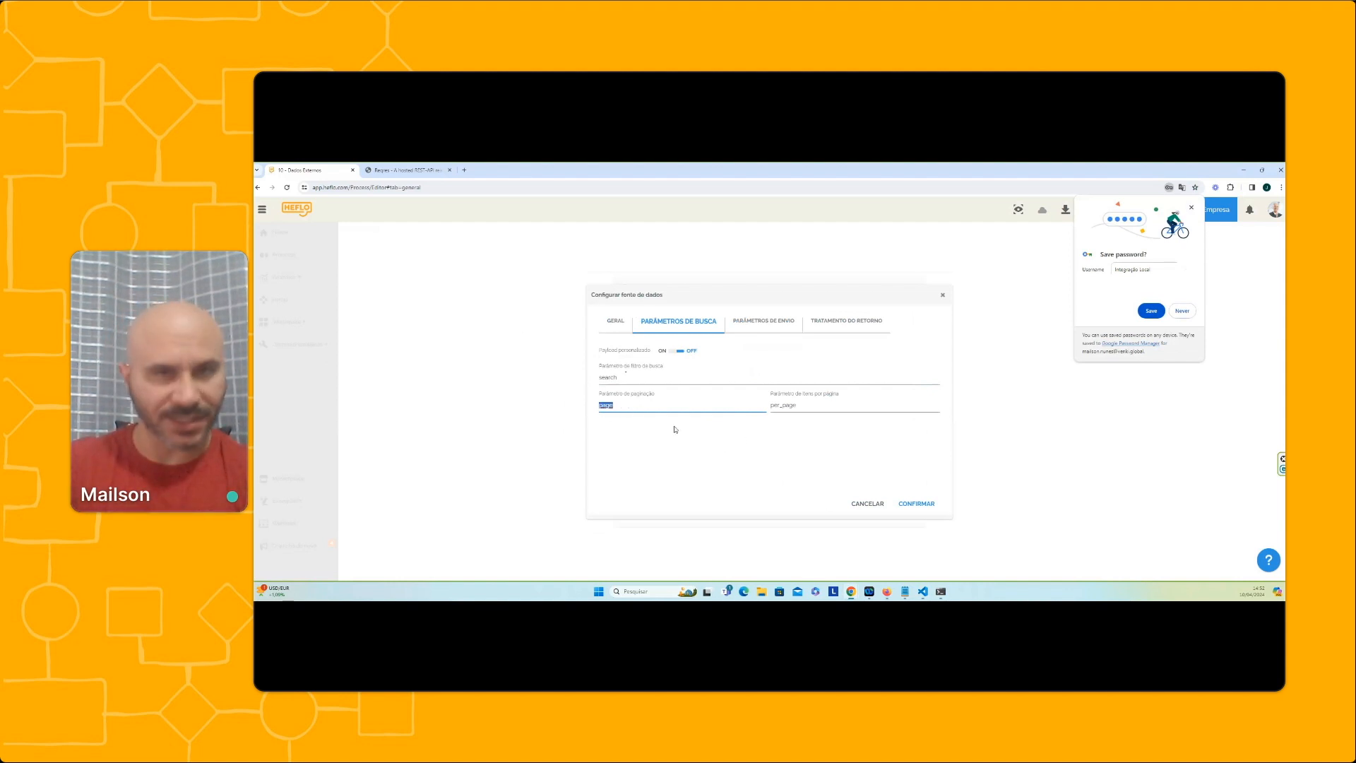
left_click(836, 407)
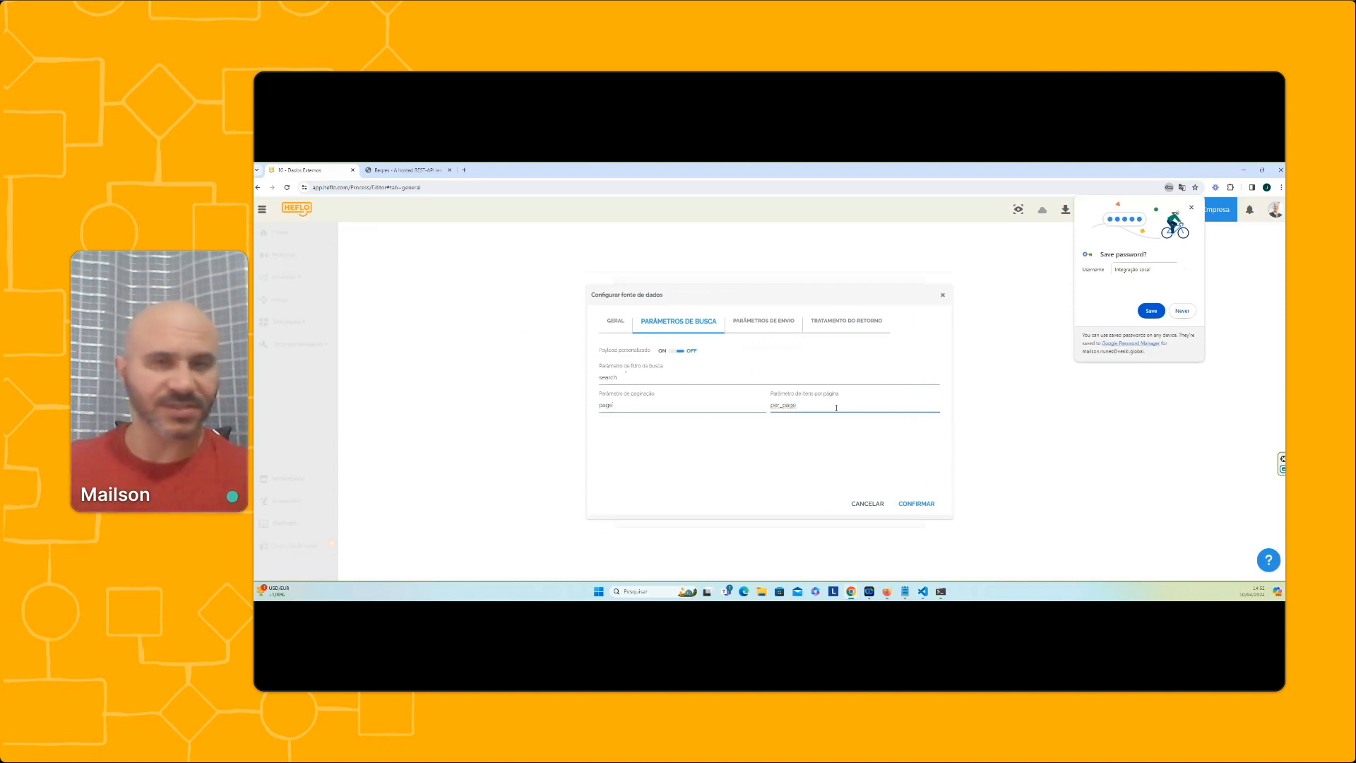
In the data source's return handling, clear the parameter that represents the list of items in the call result
left_click(764, 321)
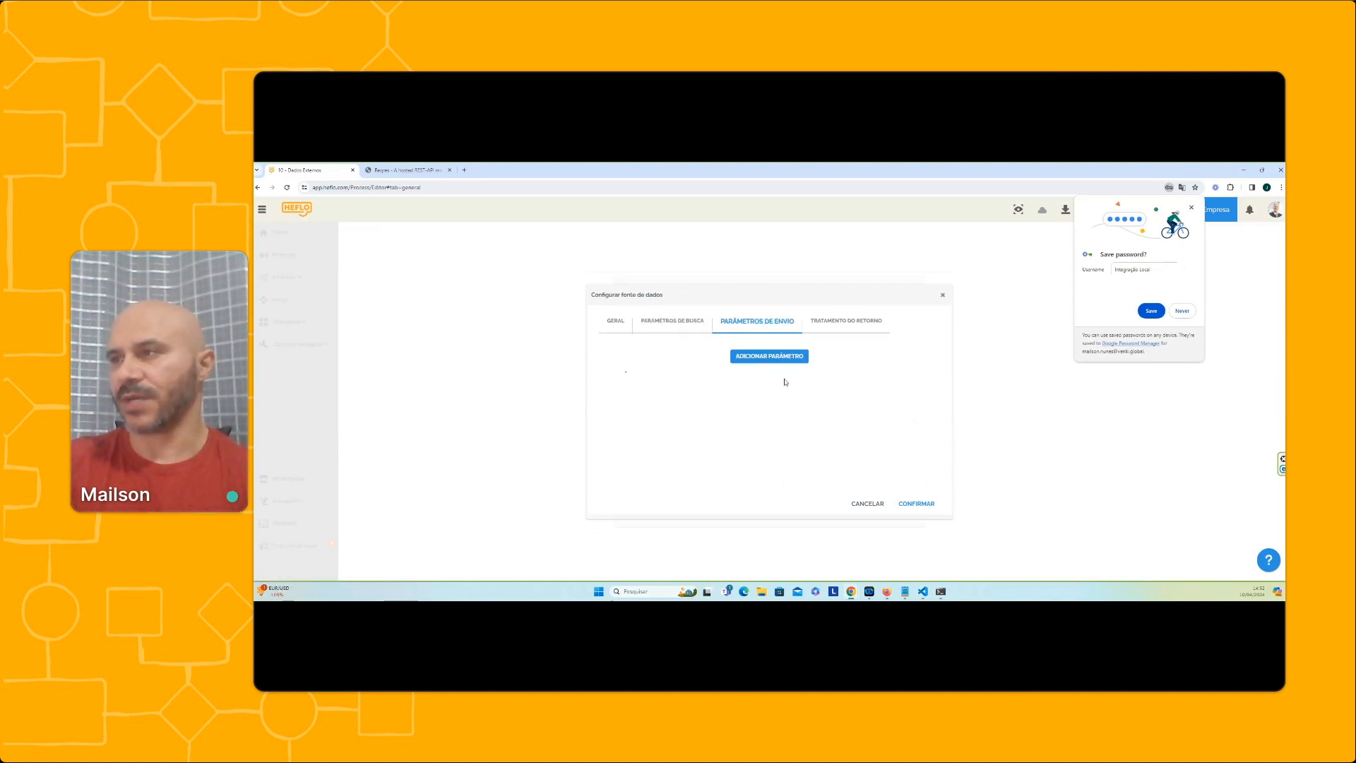
left_click(844, 321)
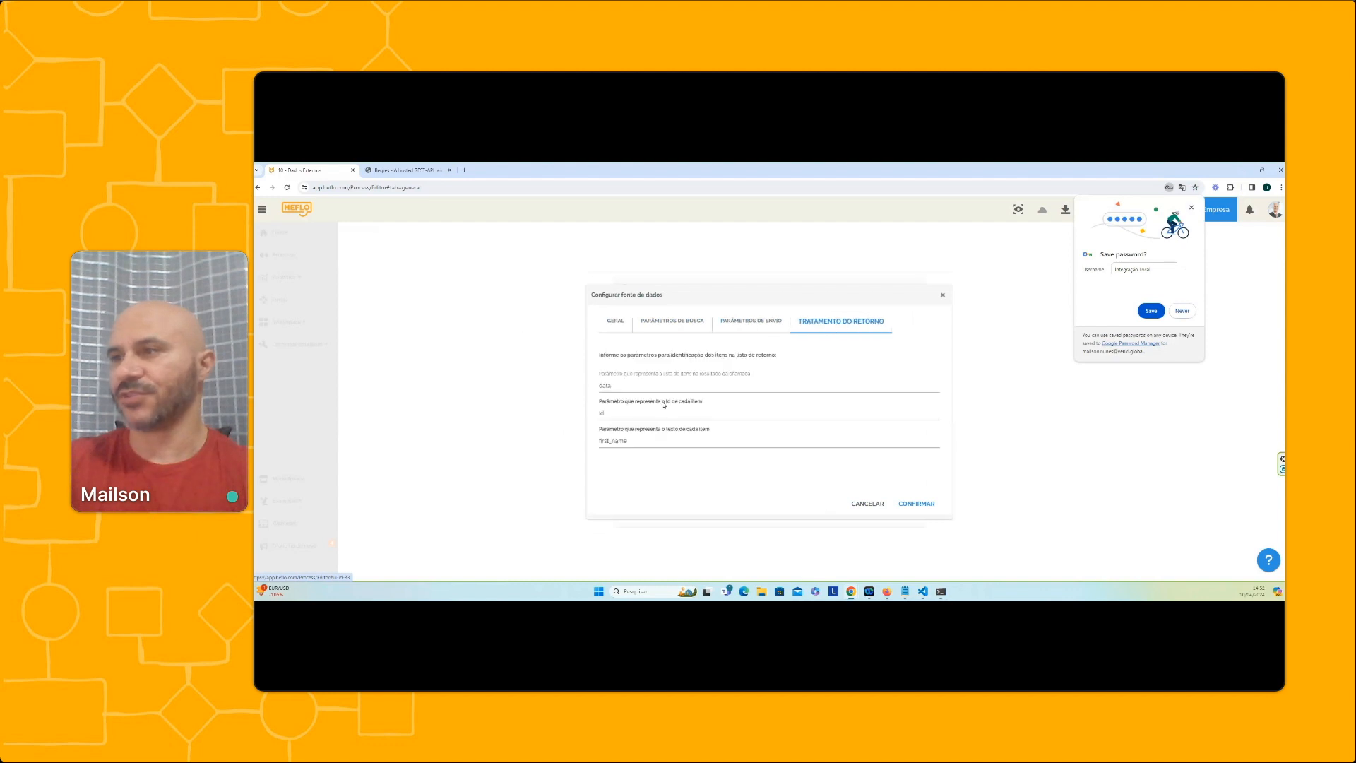
left_click(618, 390)
key("BackSpace")
key("BackSpace")
key("BackSpace")
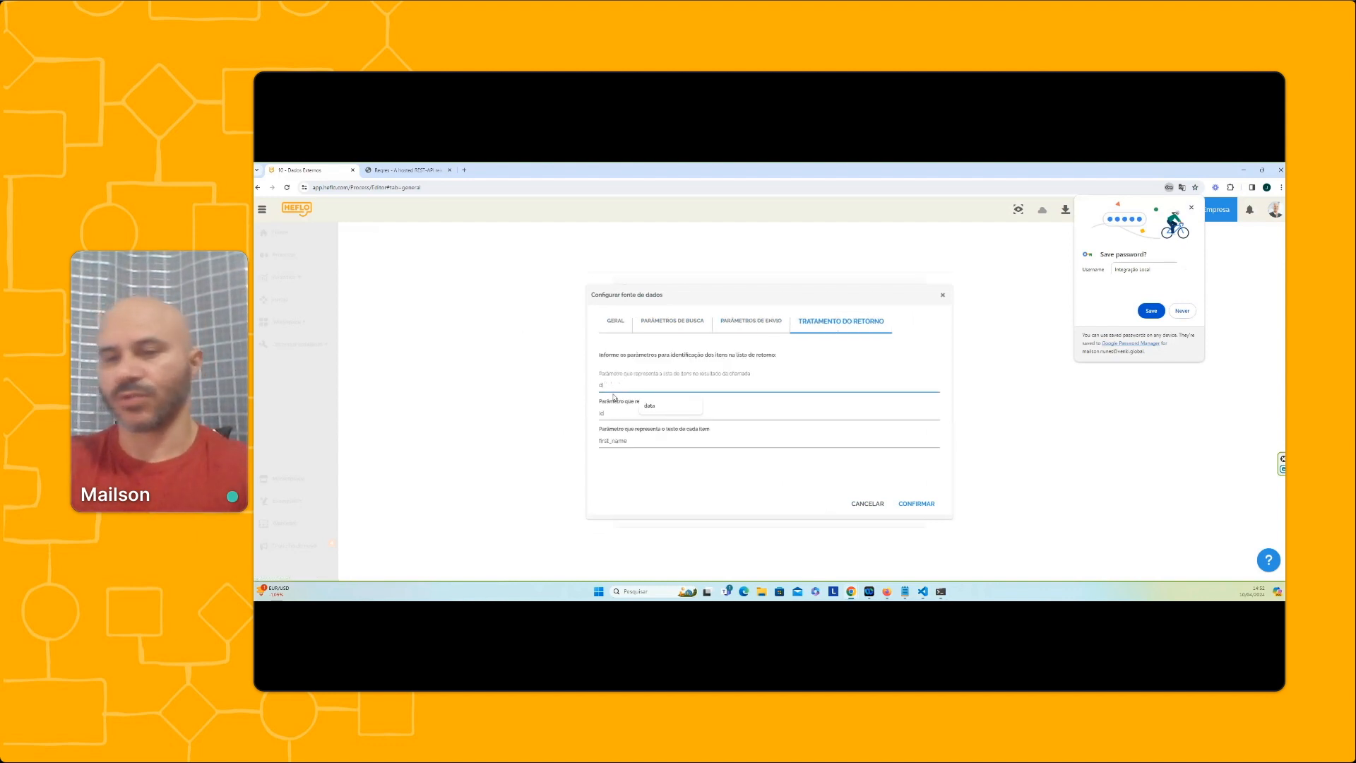
key("BackSpace")
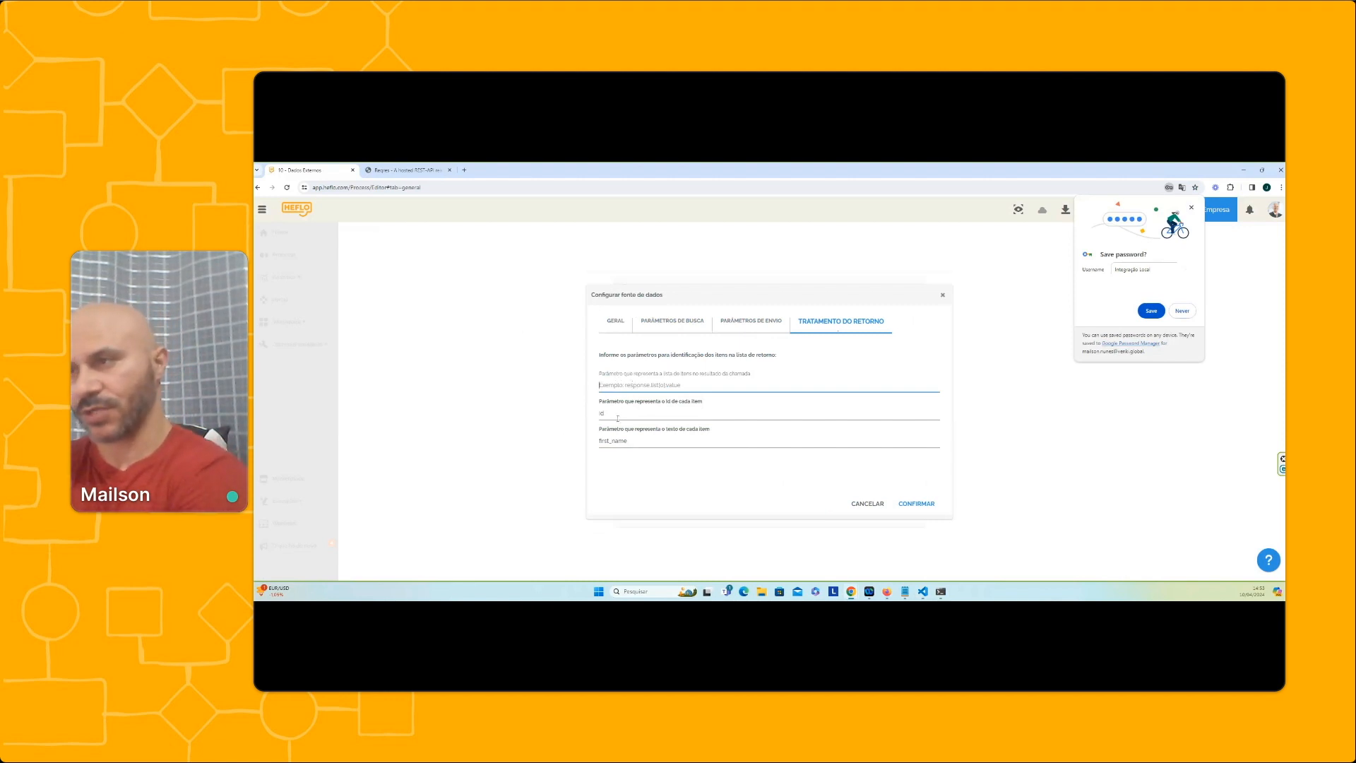
Set the item id parameter to "ID" and the item text parameter to "TEXT", and confirm the data source, property and form
left_click(617, 416)
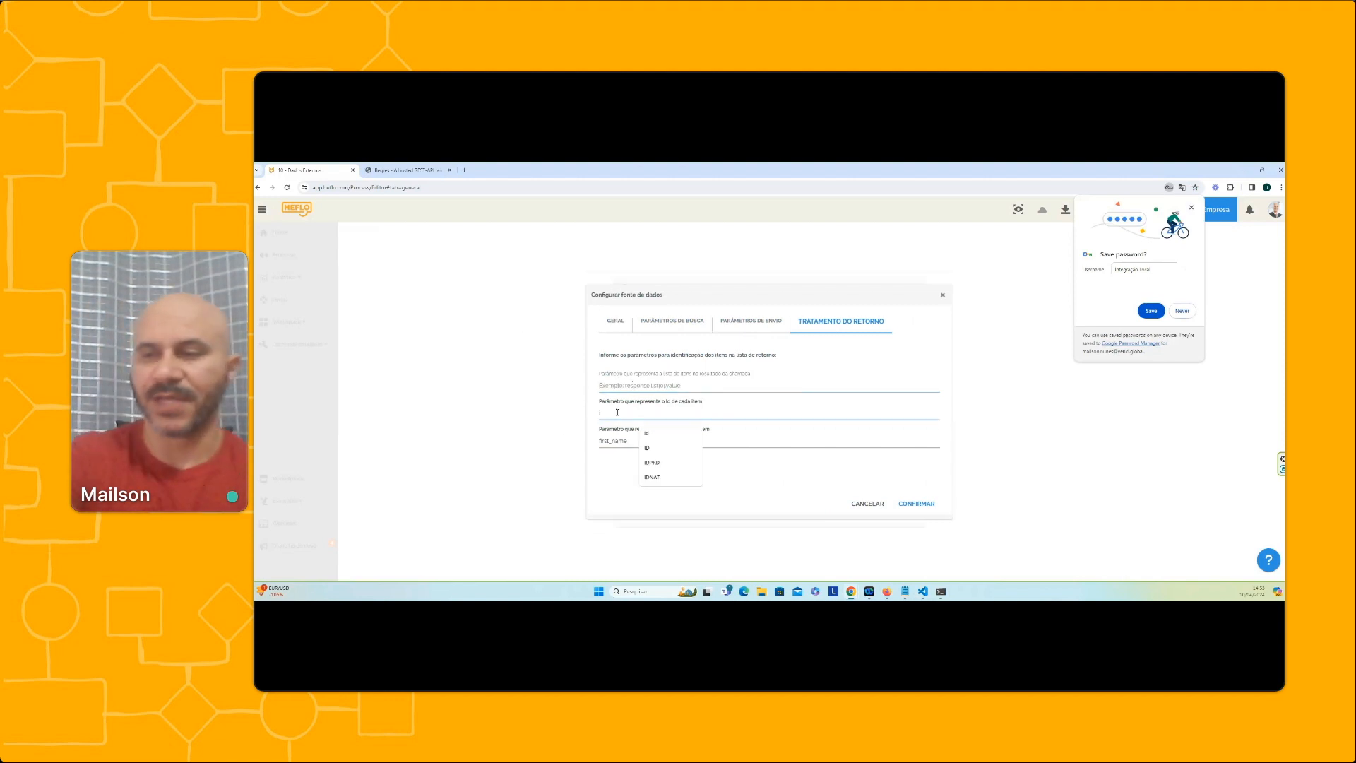
key("BackSpace")
key("BackSpace")
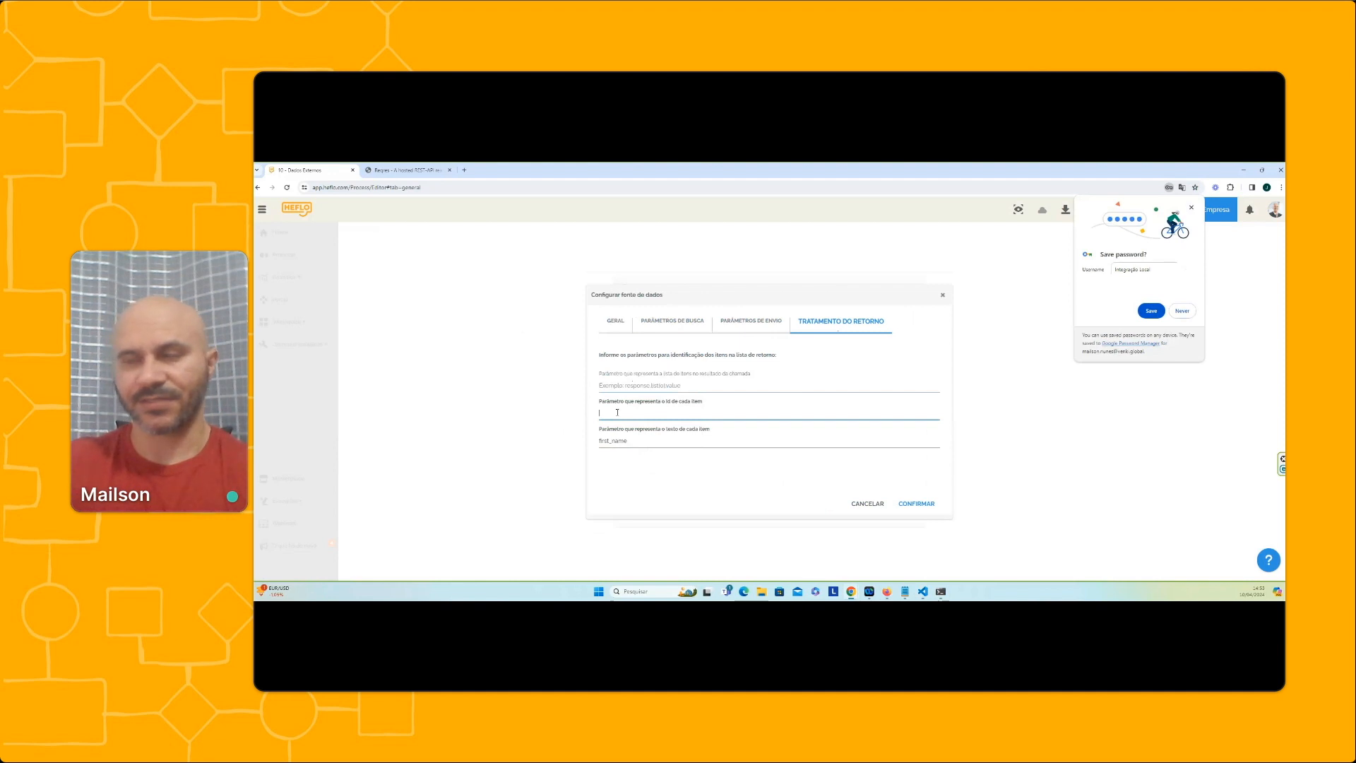
left_click(617, 413)
type("ID")
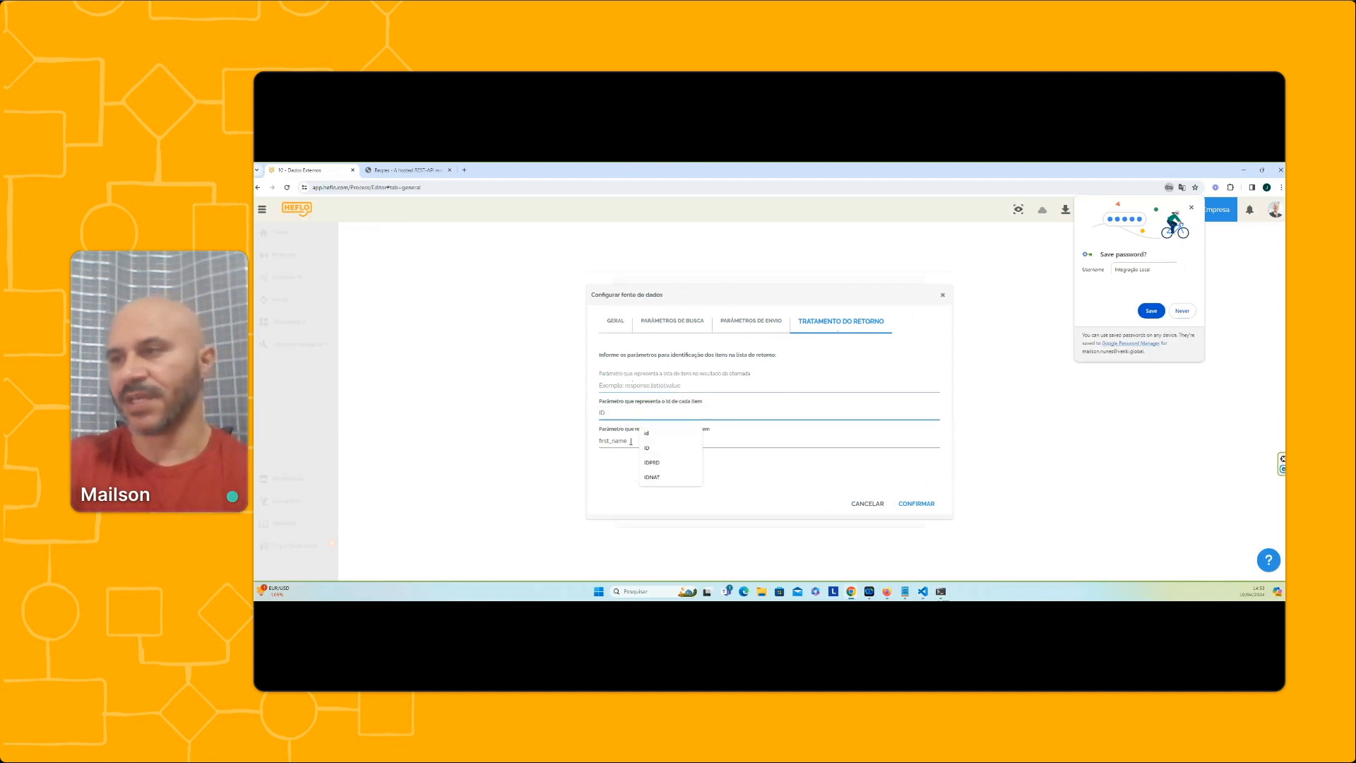
key("Tab")
type("TEX")
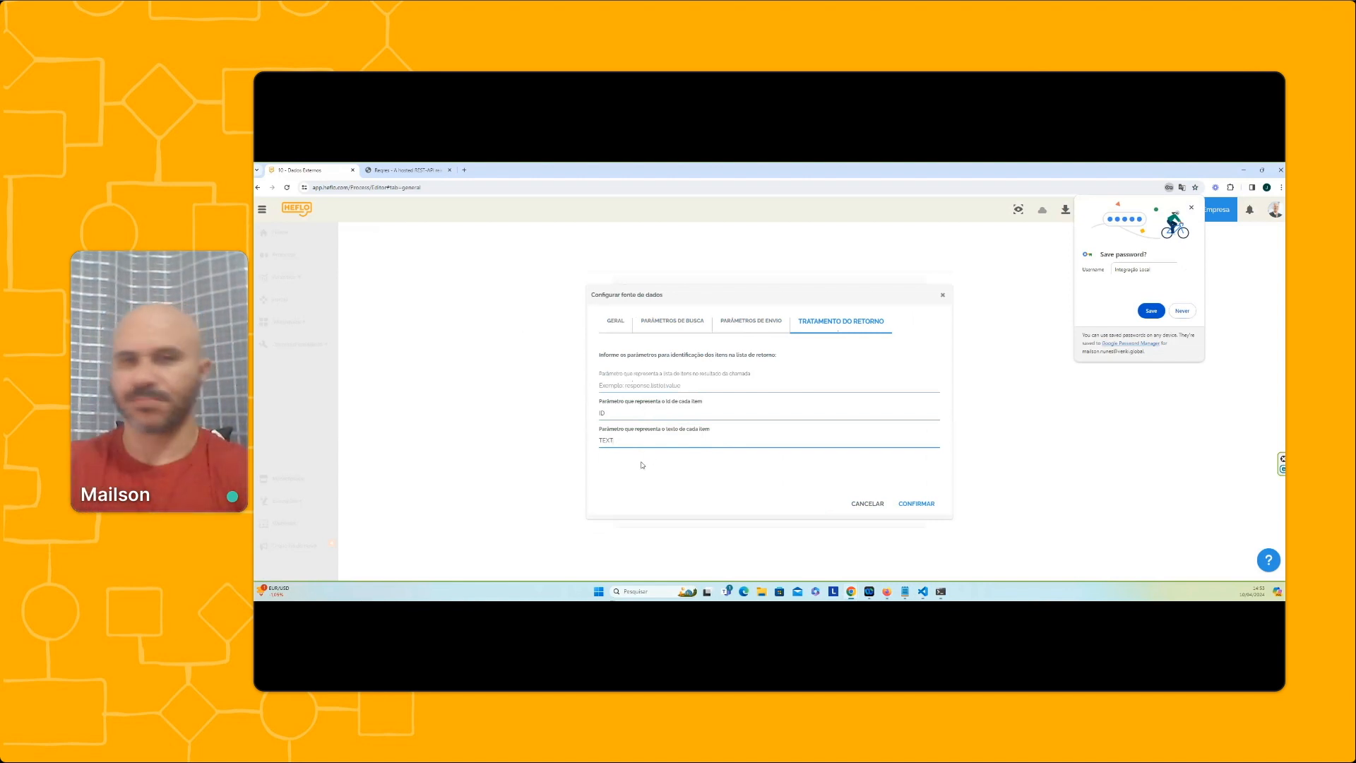
left_click(916, 504)
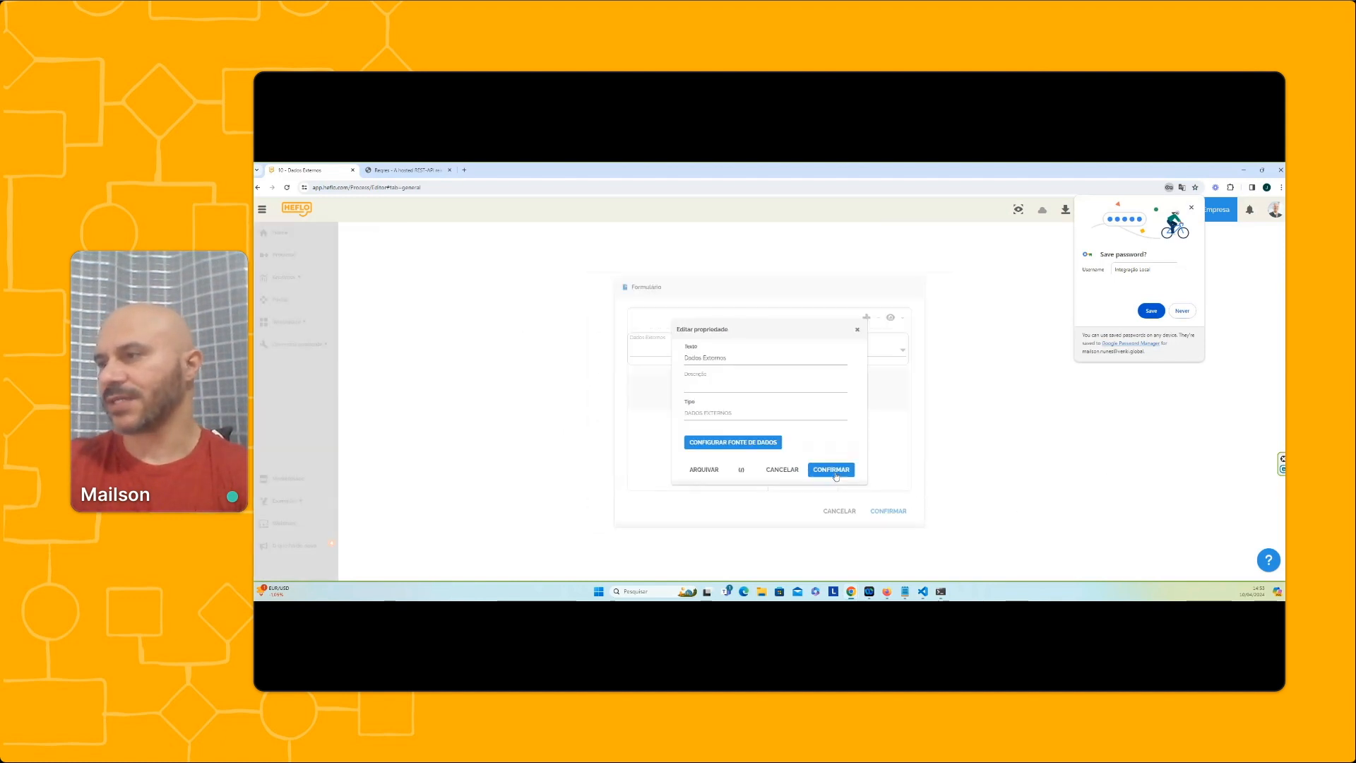
left_click(832, 470)
left_click(884, 512)
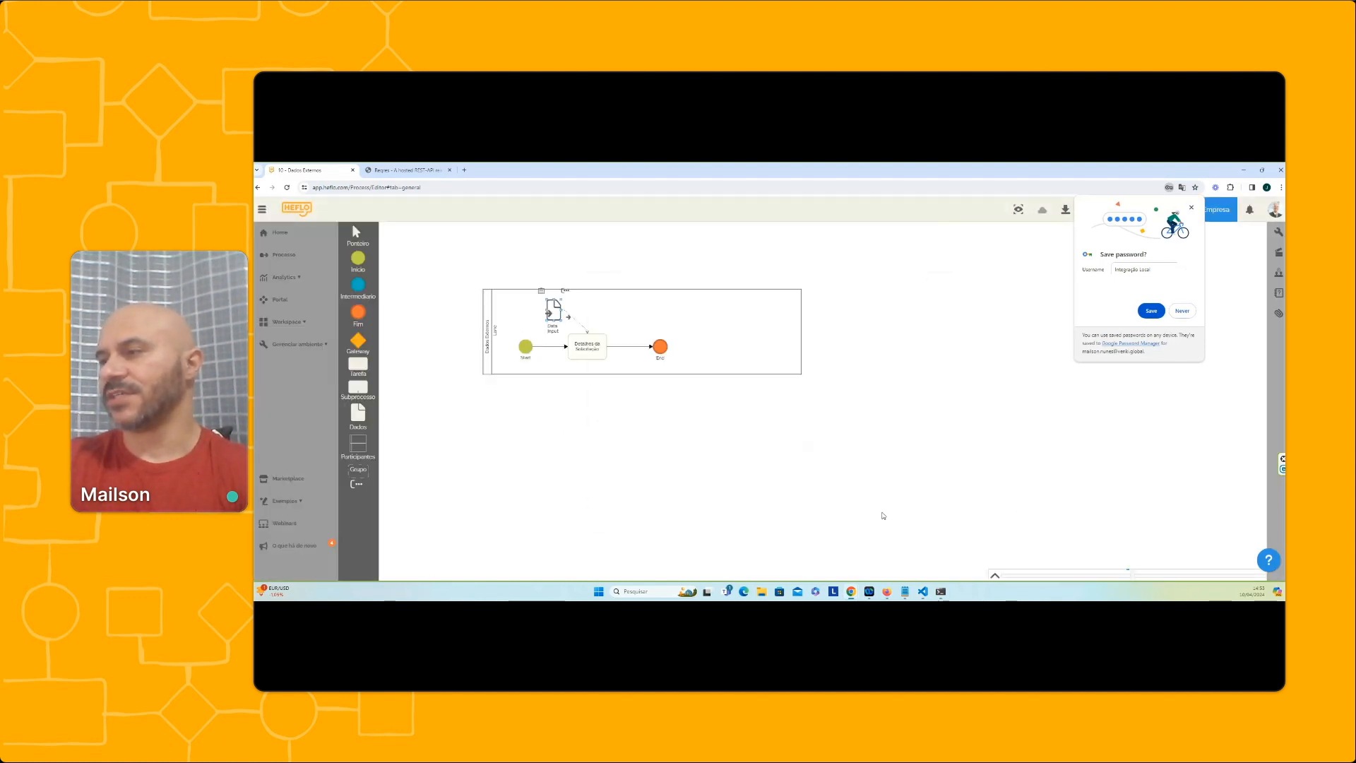
Start a test run from the process's start event and expand the request's Dados Externos list
left_click(526, 351)
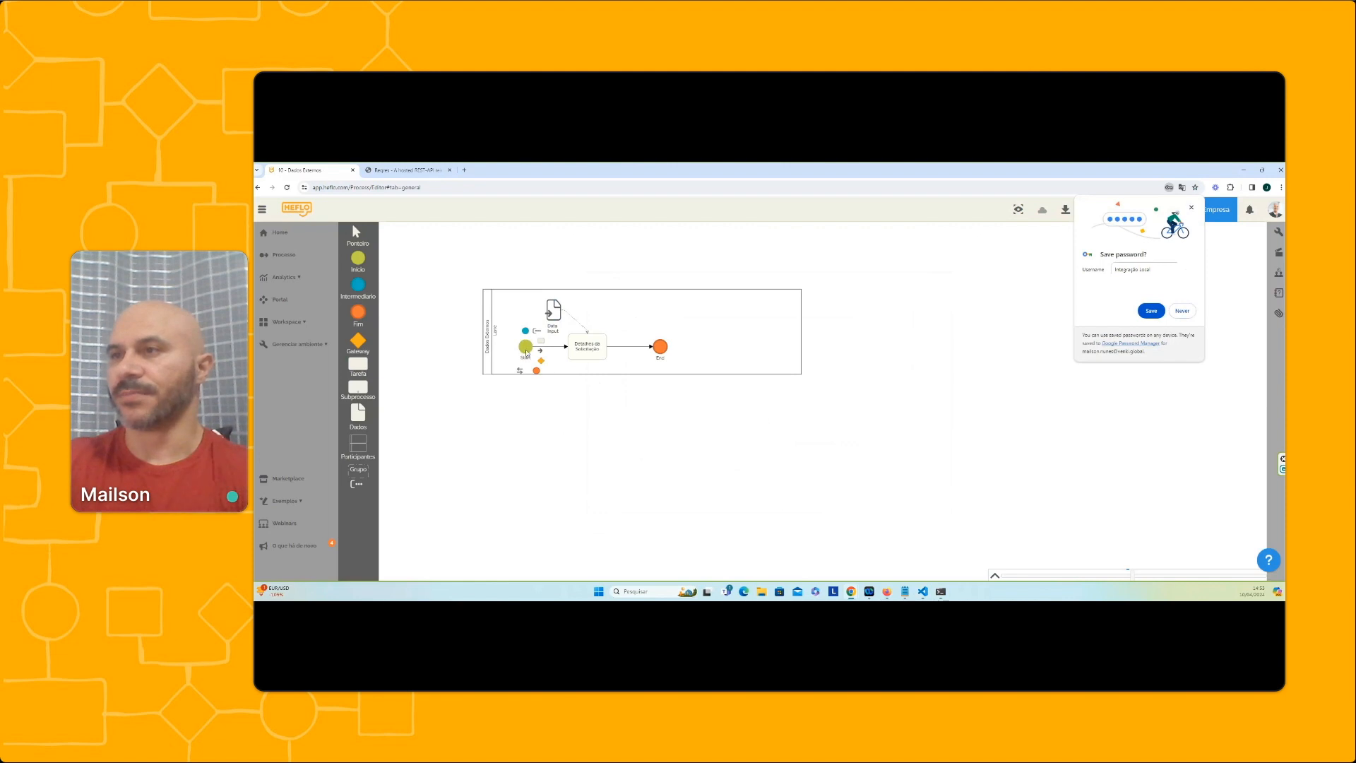
right_click(526, 351)
mouse_move(579, 367)
left_click(653, 373)
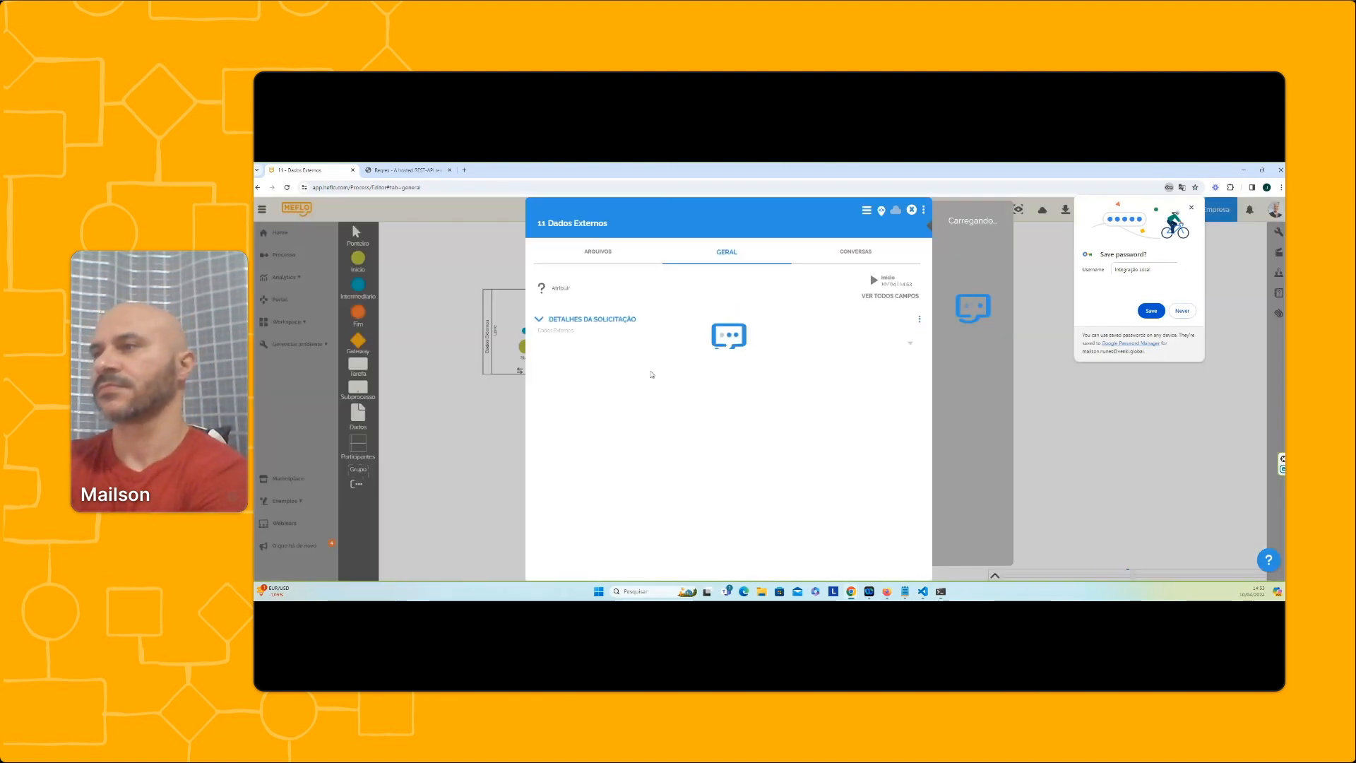
left_click(618, 347)
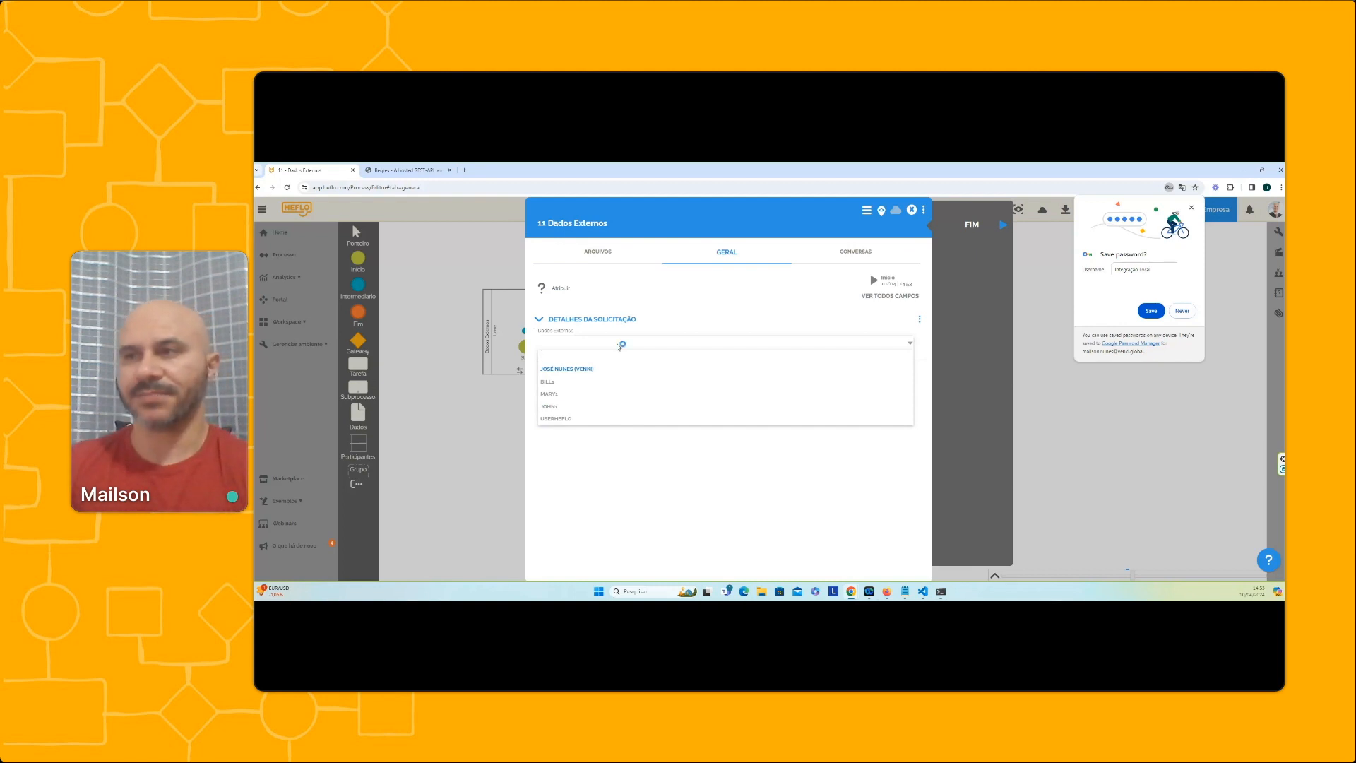
Test the external list's filtering by searching for "ma" and refining the term, and close the test request
type("ma")
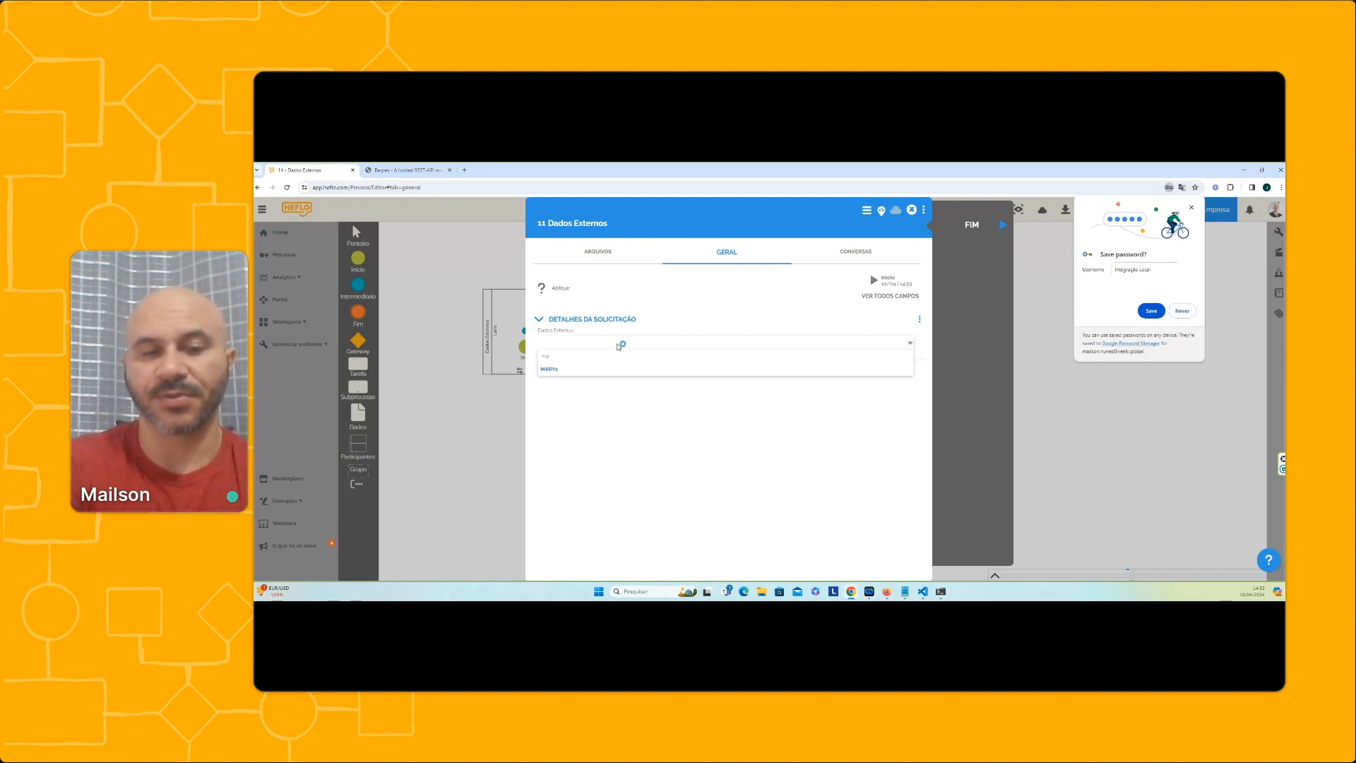
type("i")
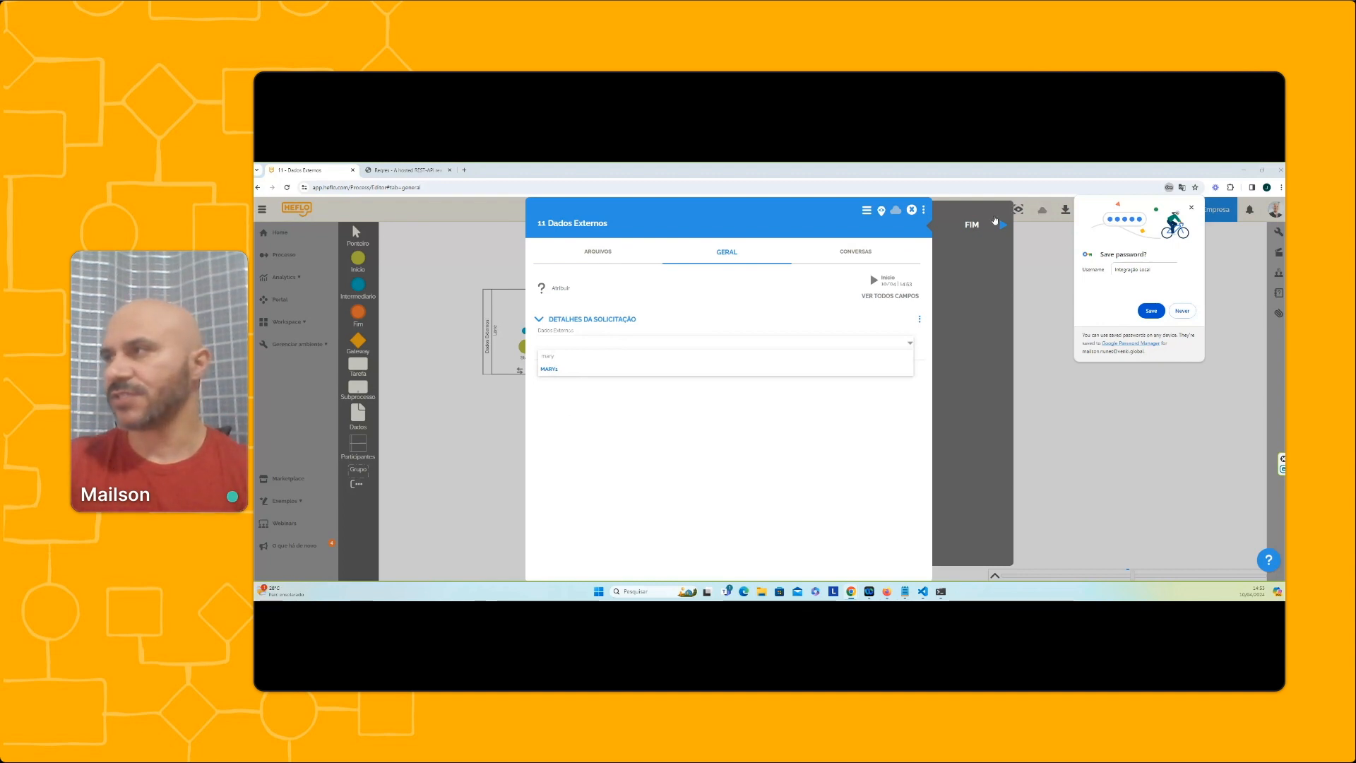
left_click(912, 210)
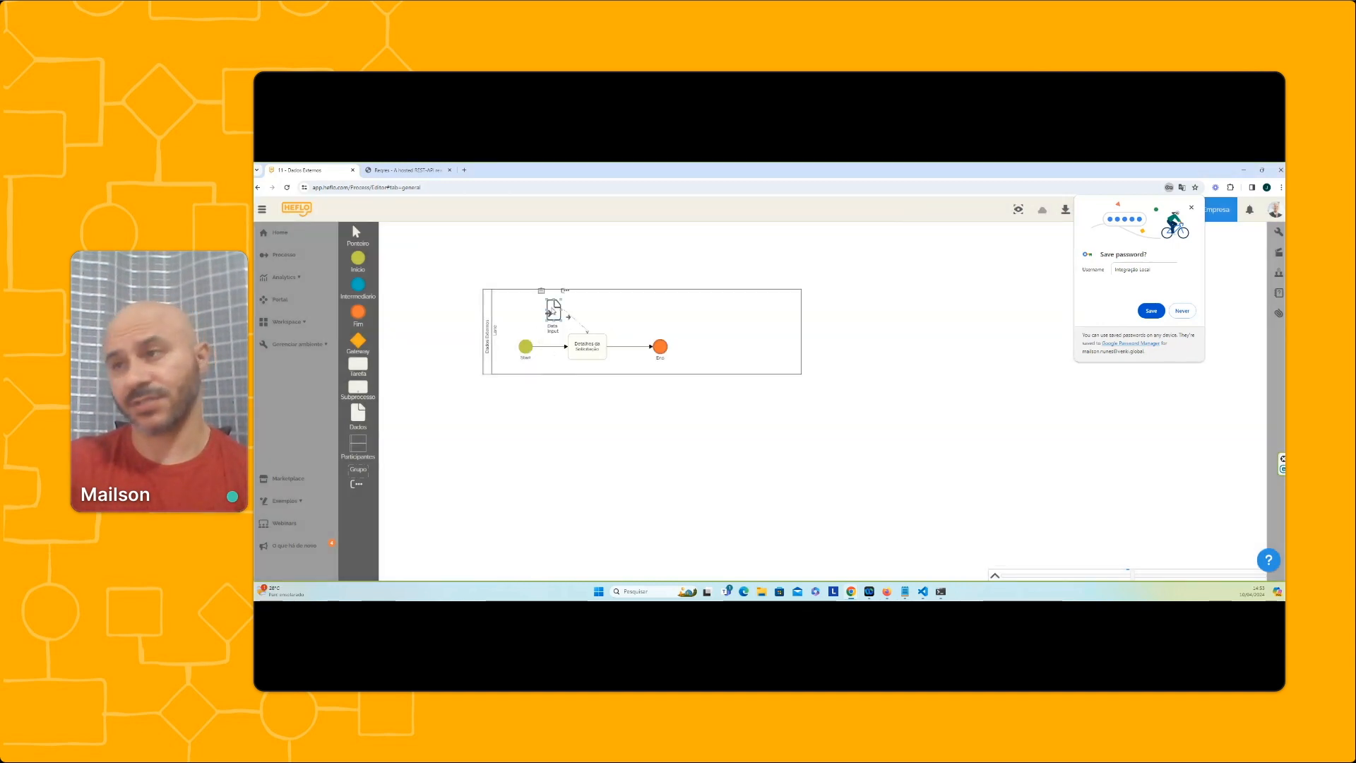
Alter the beginning of the resource path in the Dados Externos data source, and confirm the data source, property and form
double_click(549, 309)
left_click(901, 339)
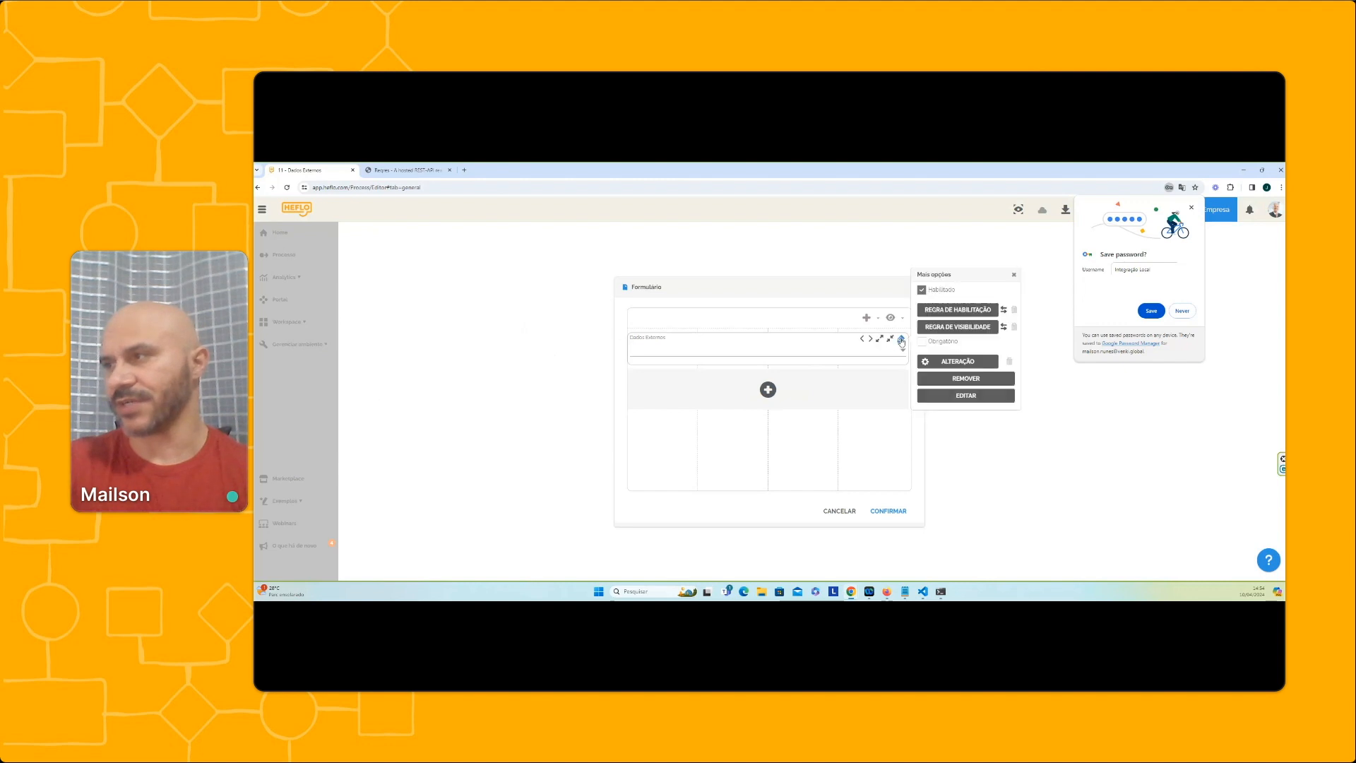
left_click(928, 397)
left_click(750, 443)
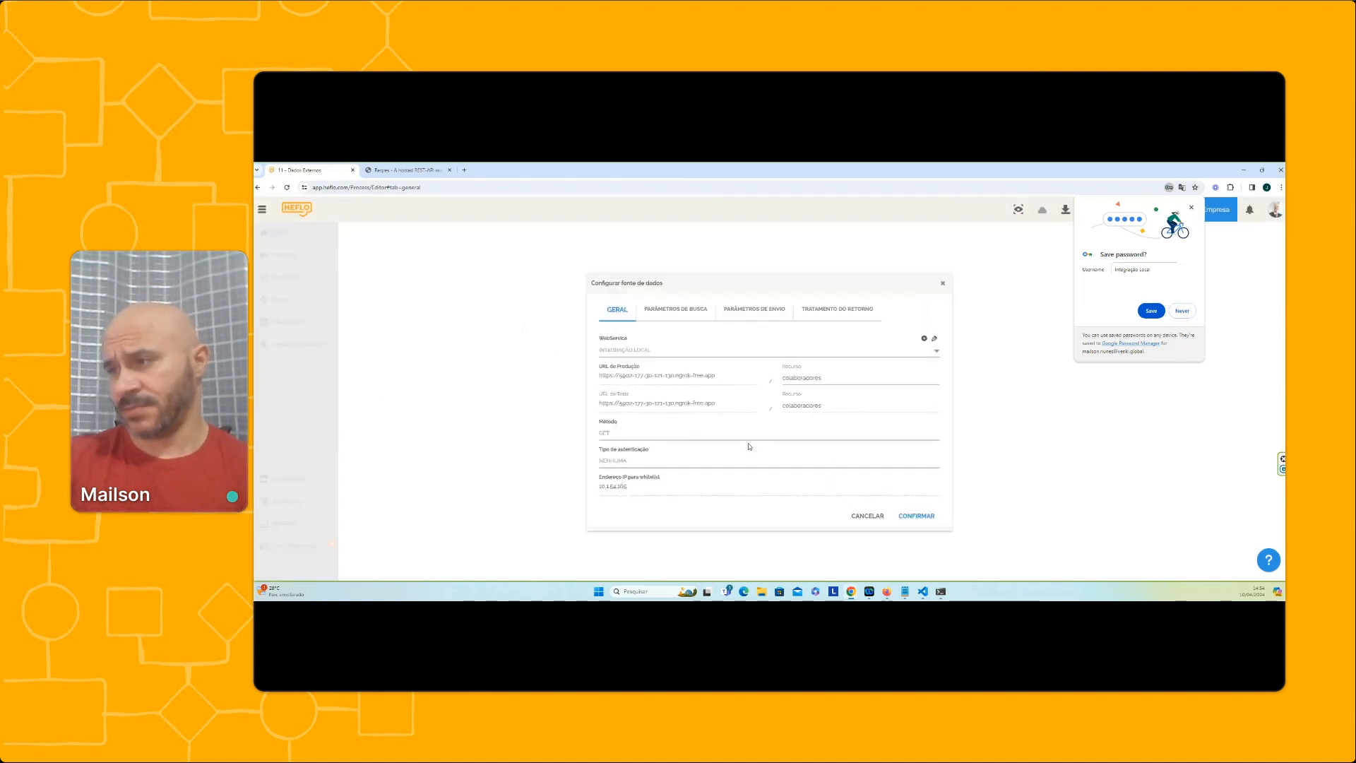
left_click(784, 377)
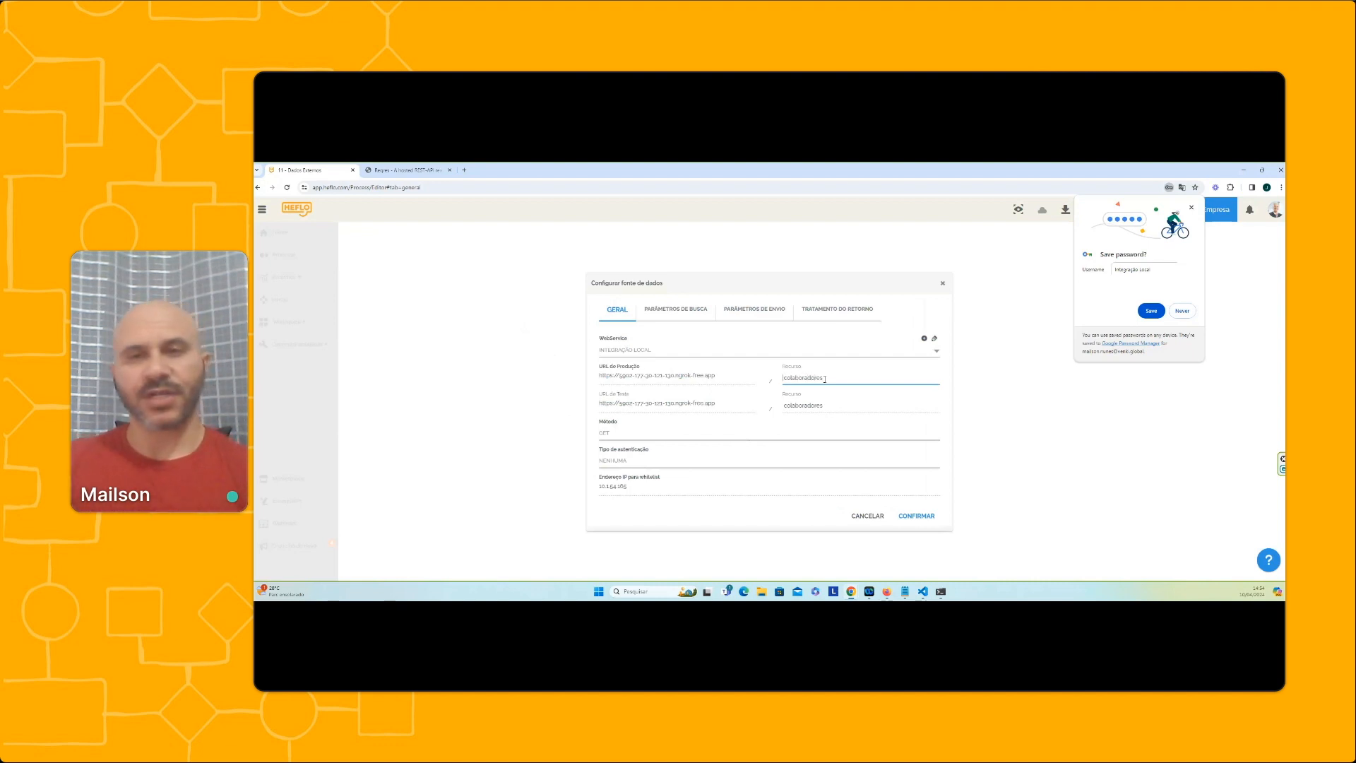
left_click(916, 516)
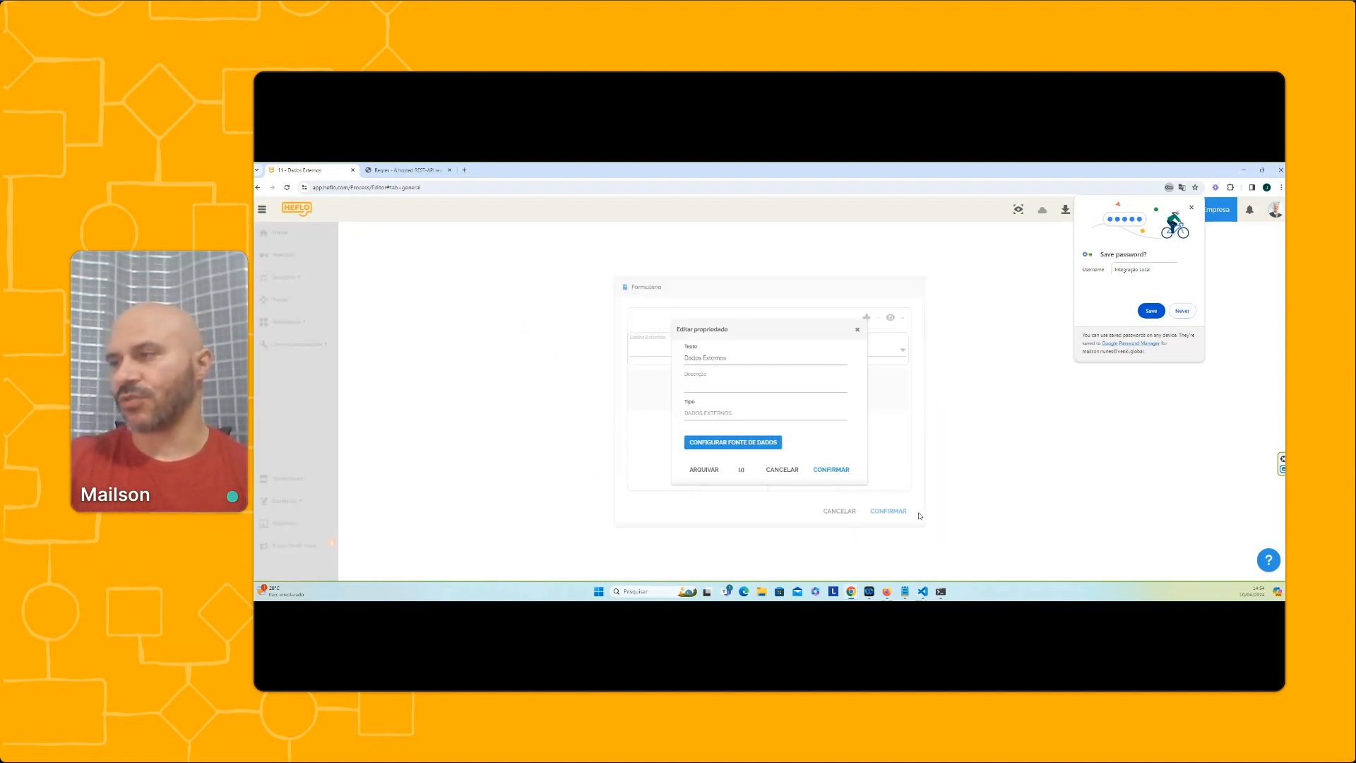
left_click(819, 468)
left_click(883, 509)
Run another test from the start event and load the Dados Externos list with the altered resource path
right_click(528, 346)
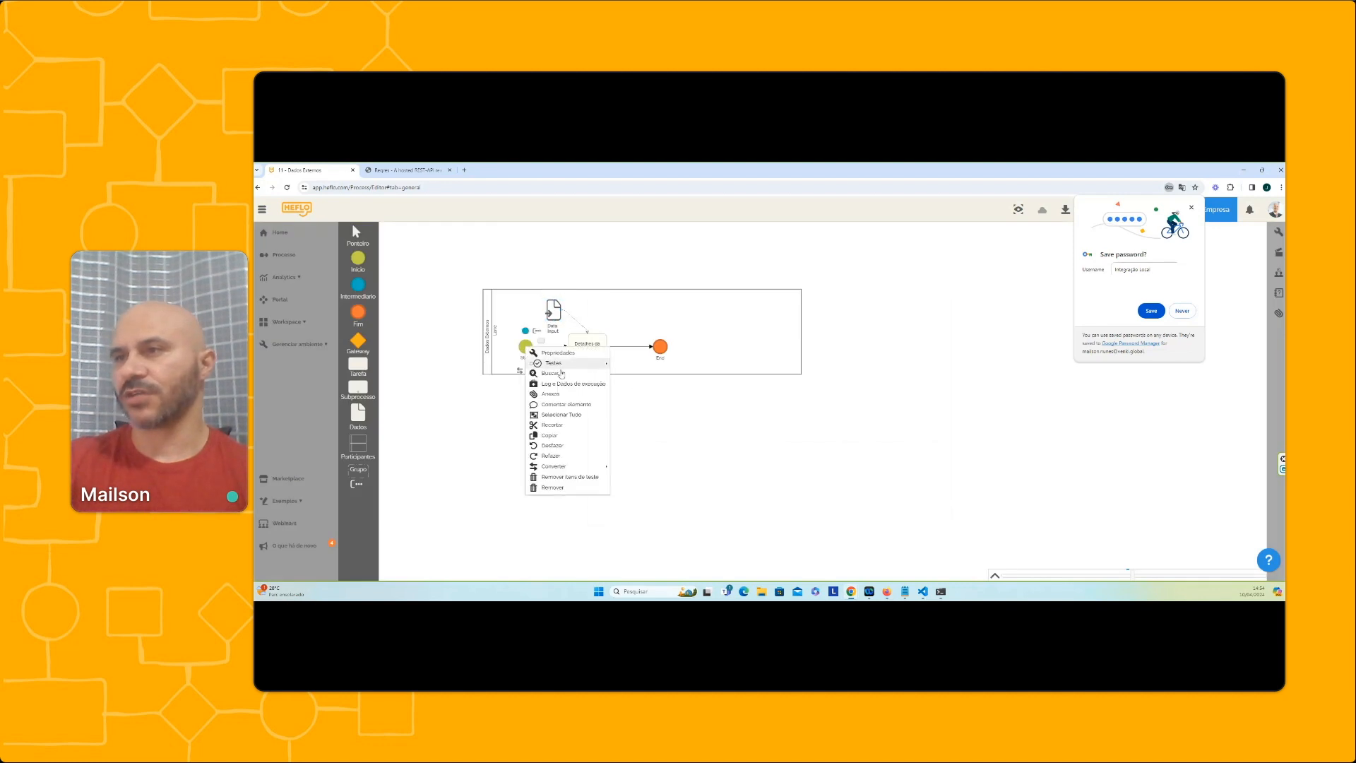
mouse_move(580, 366)
left_click(663, 366)
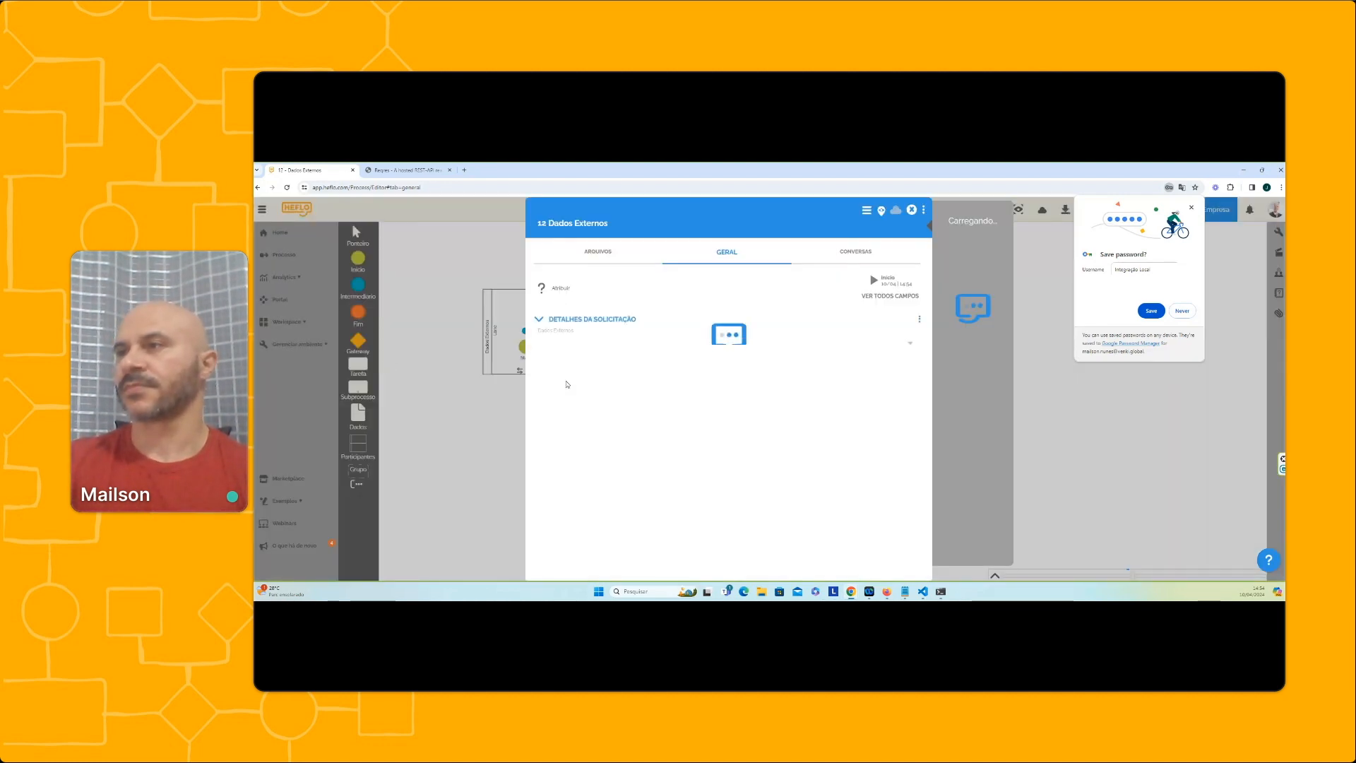
left_click(576, 351)
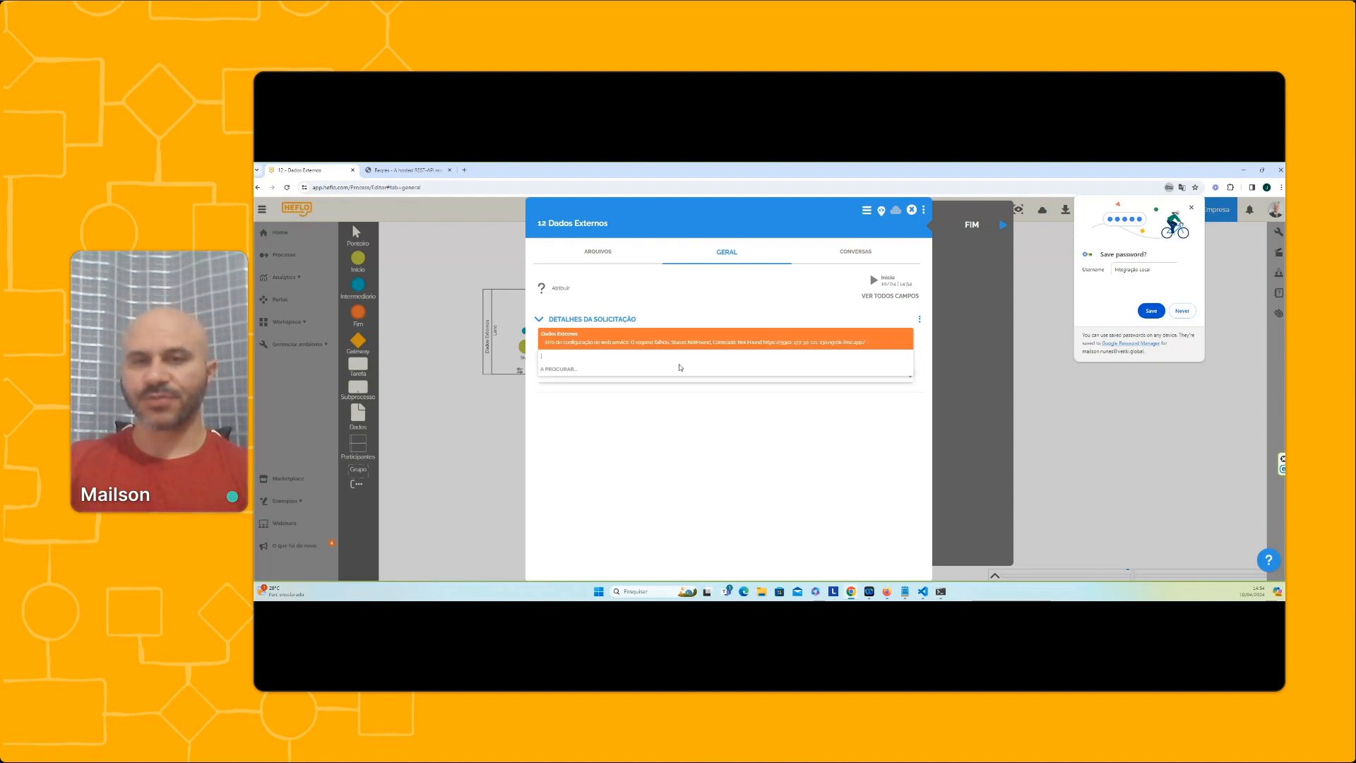
Open the test request's web service logs, select the target URL of the logged GET call, and request that entry's log
left_click(923, 211)
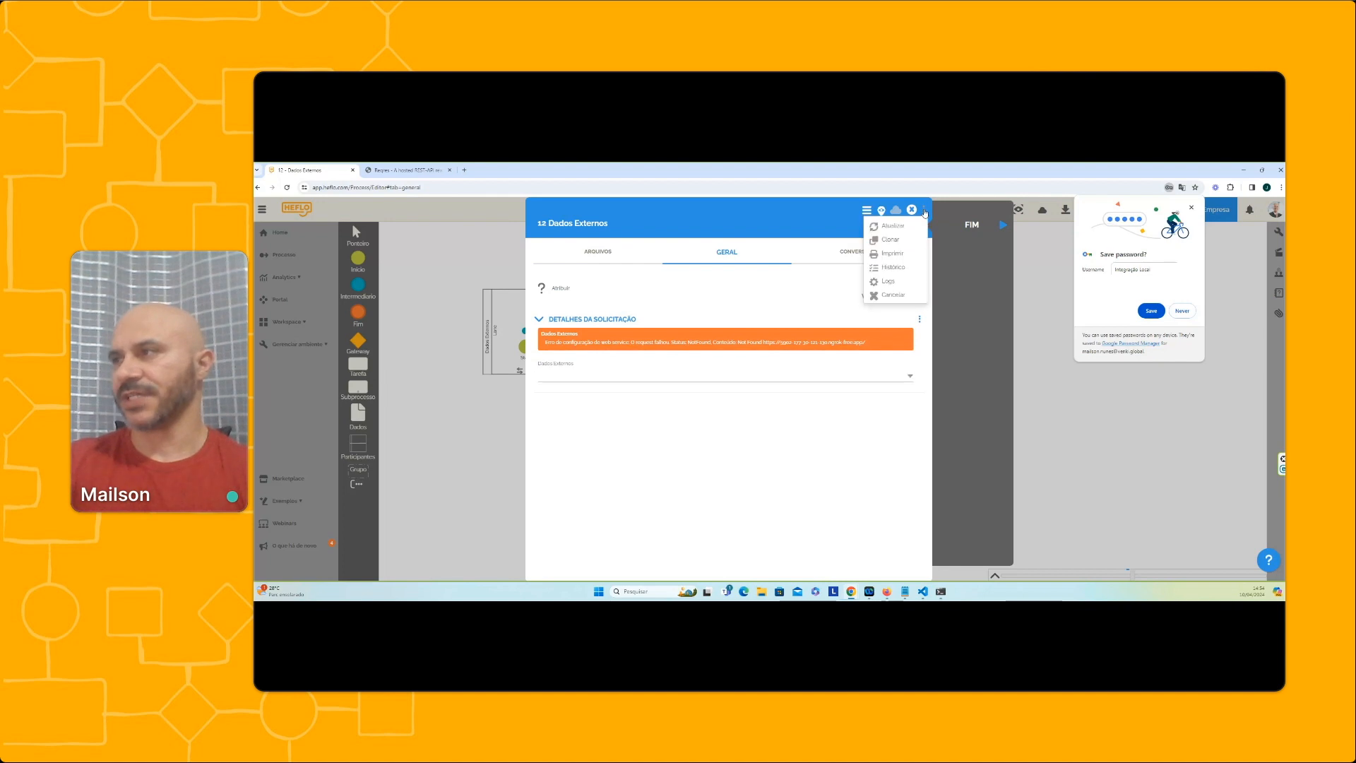
left_click(892, 281)
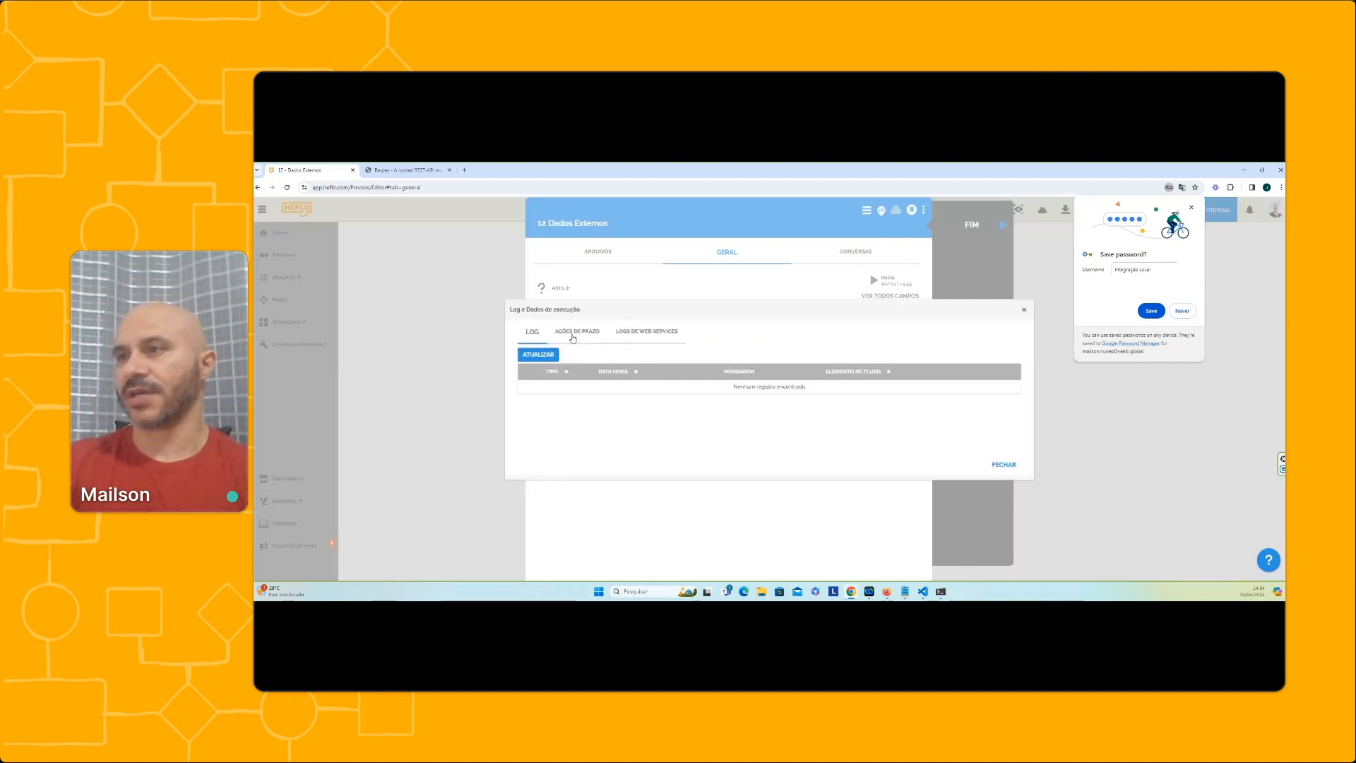
left_click(648, 337)
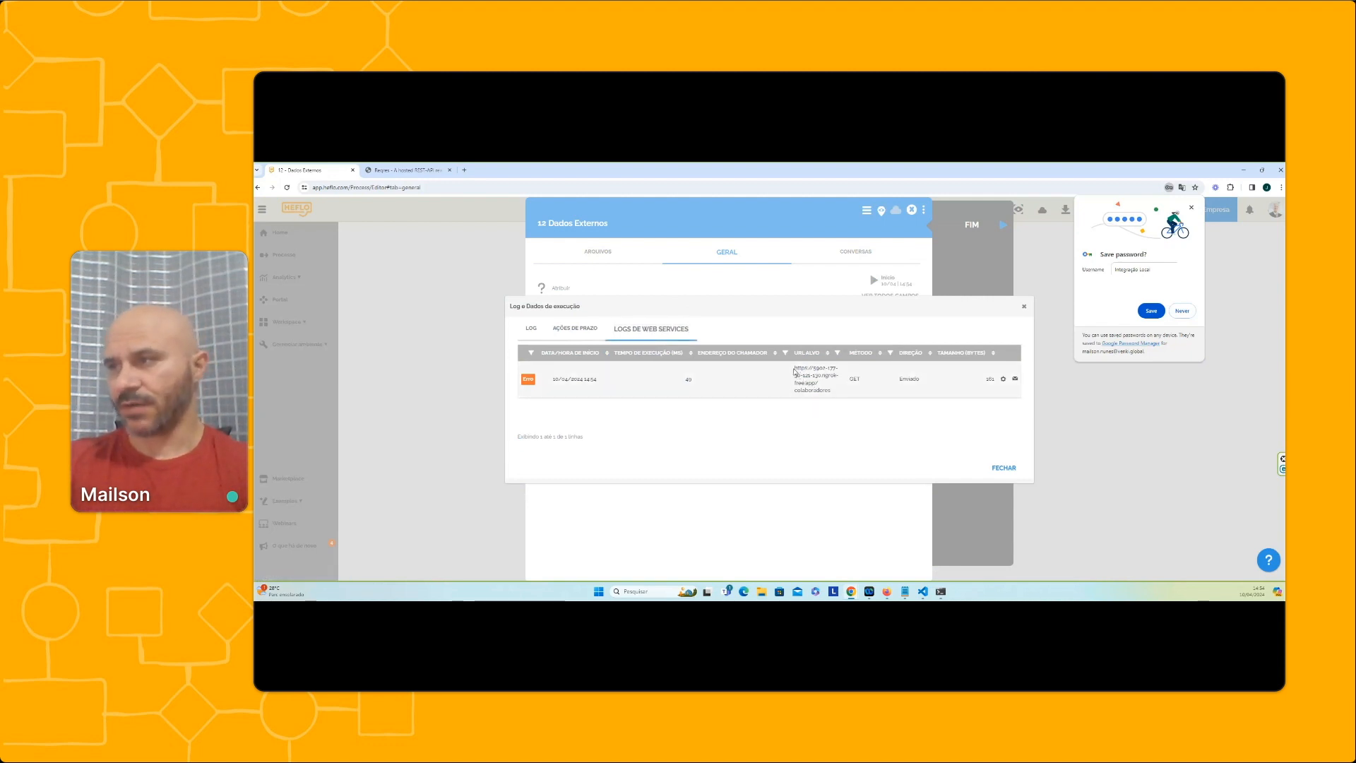
left_click_drag(796, 366, 832, 400)
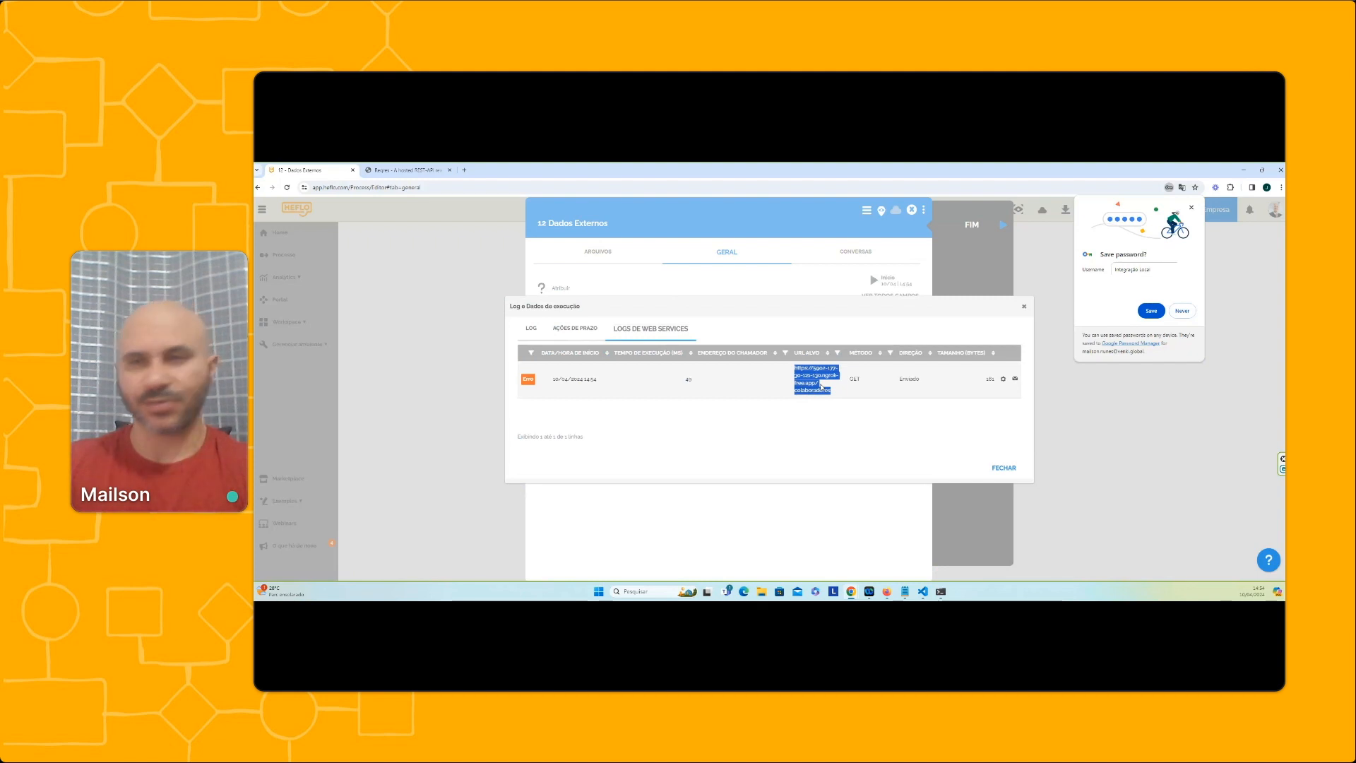
left_click(1015, 379)
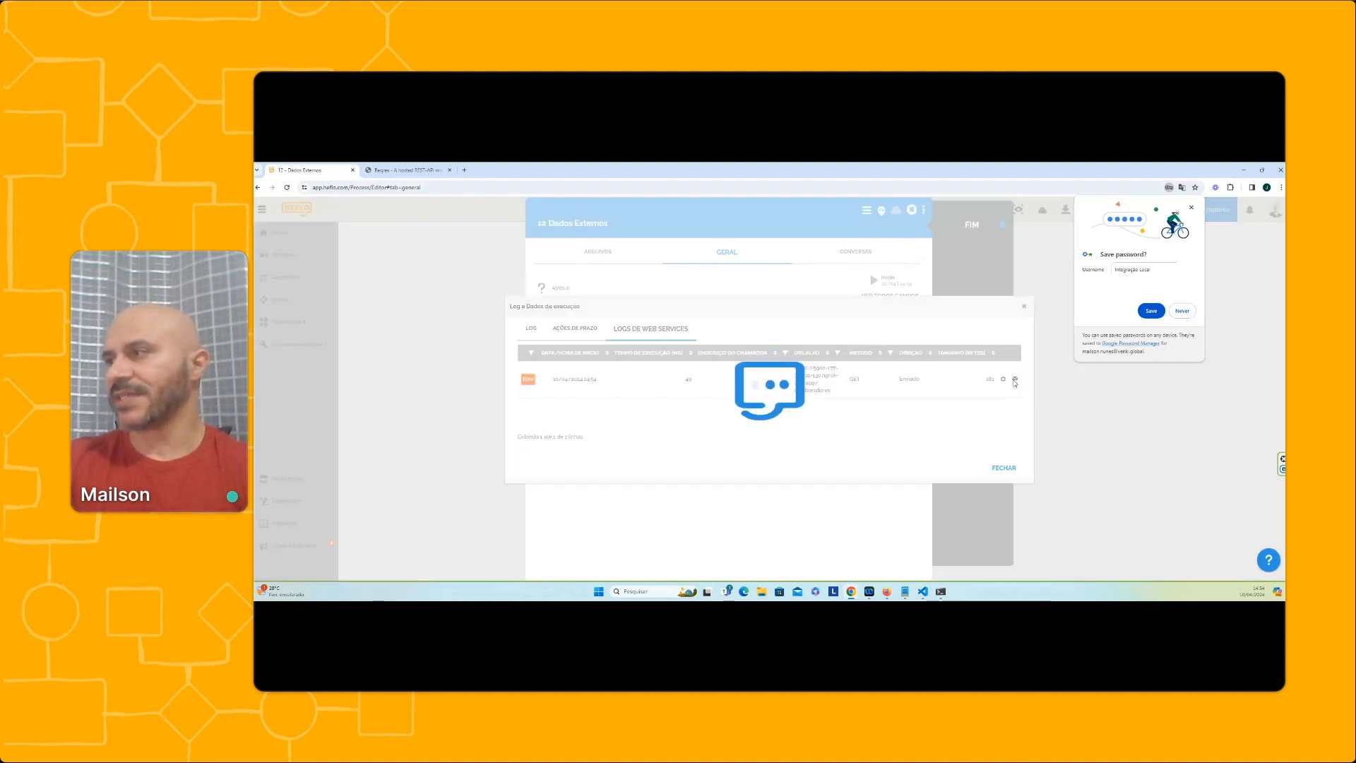
Examine the request parameters sent in the logged GET call, and close the details, the execution log and the test request
left_click(635, 361)
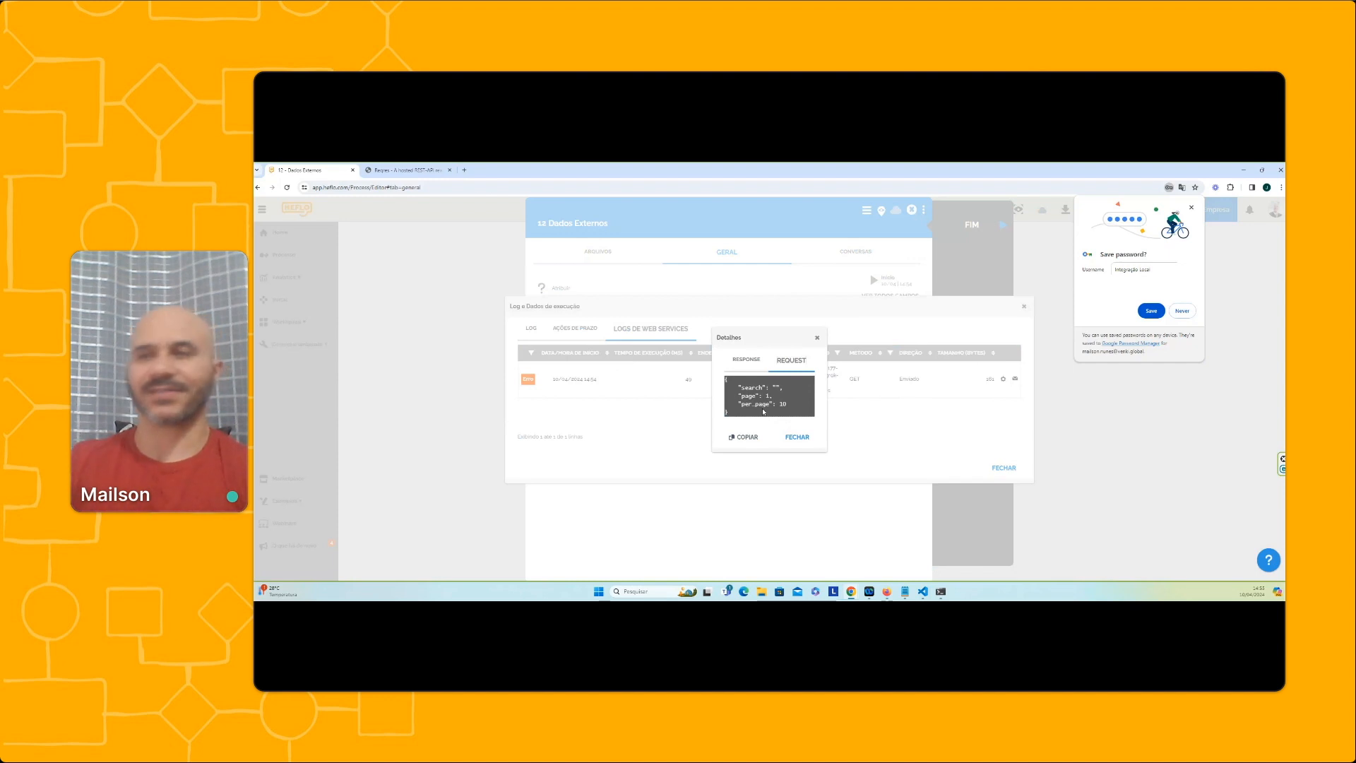
left_click(818, 337)
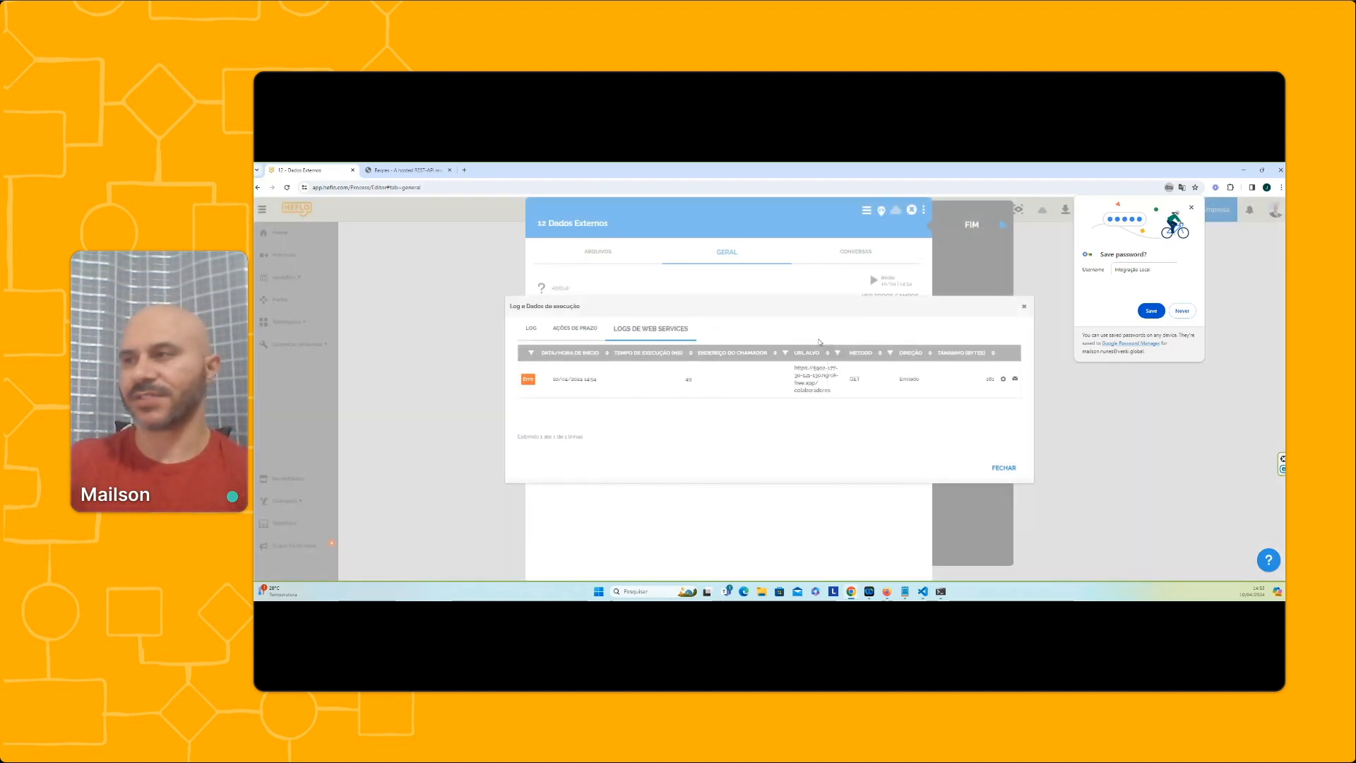
left_click(1024, 310)
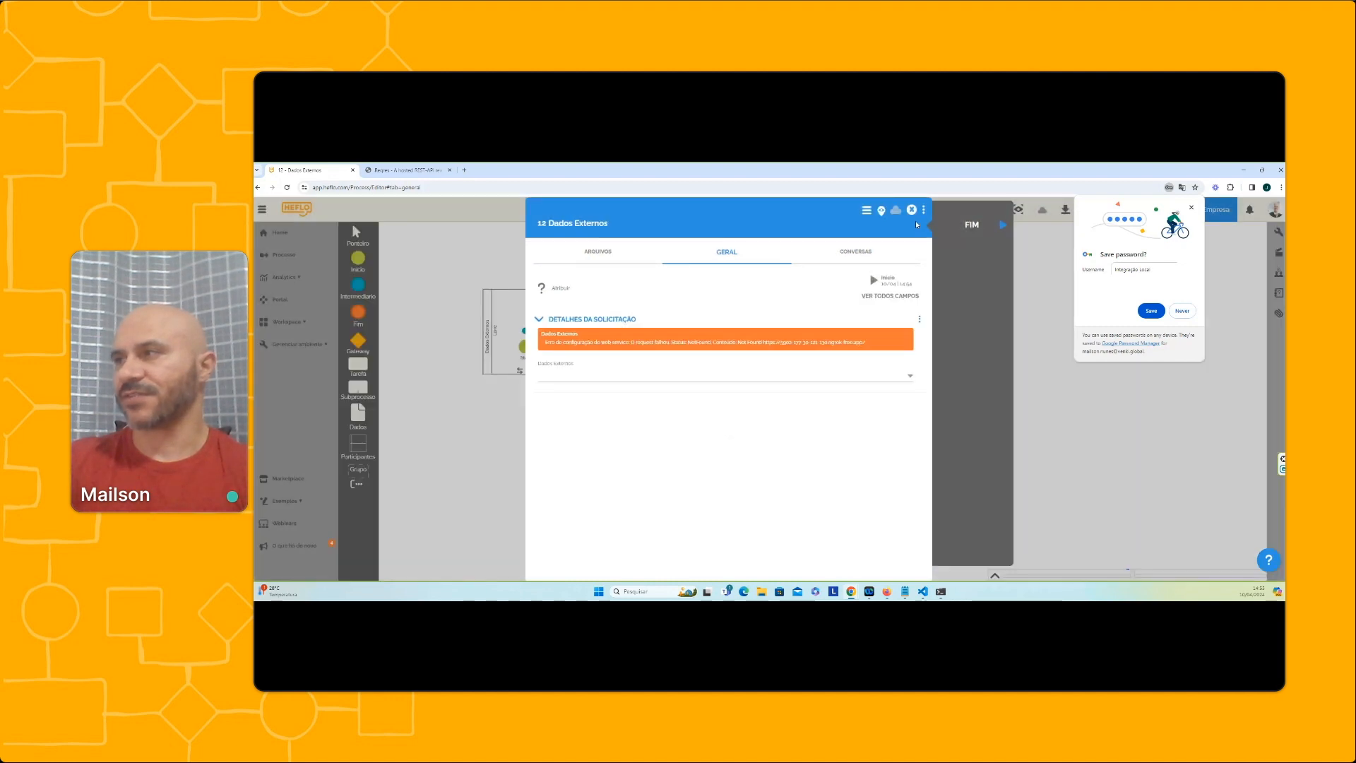
left_click(912, 211)
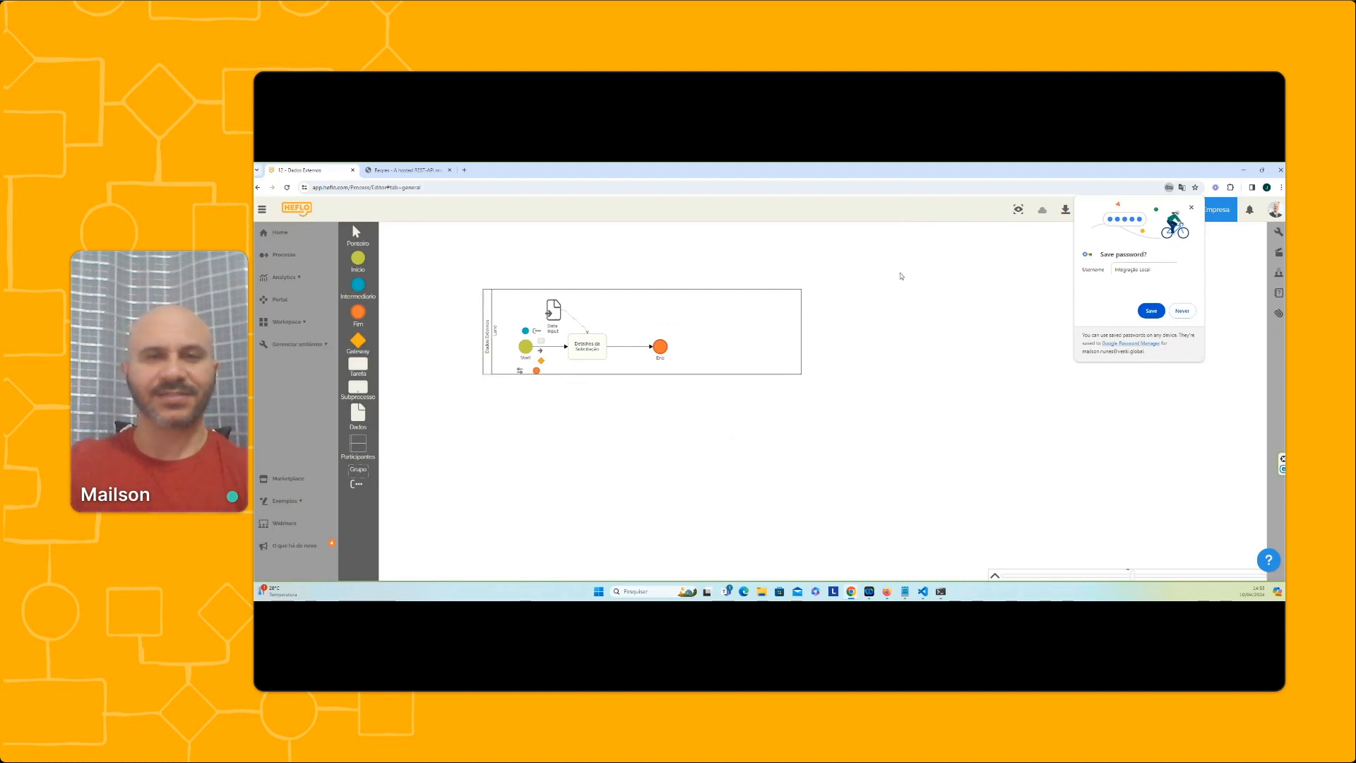
Open the call log of the environment's web services, declining to save the password, and sort the calls by start date/time, newest first
left_click(1019, 210)
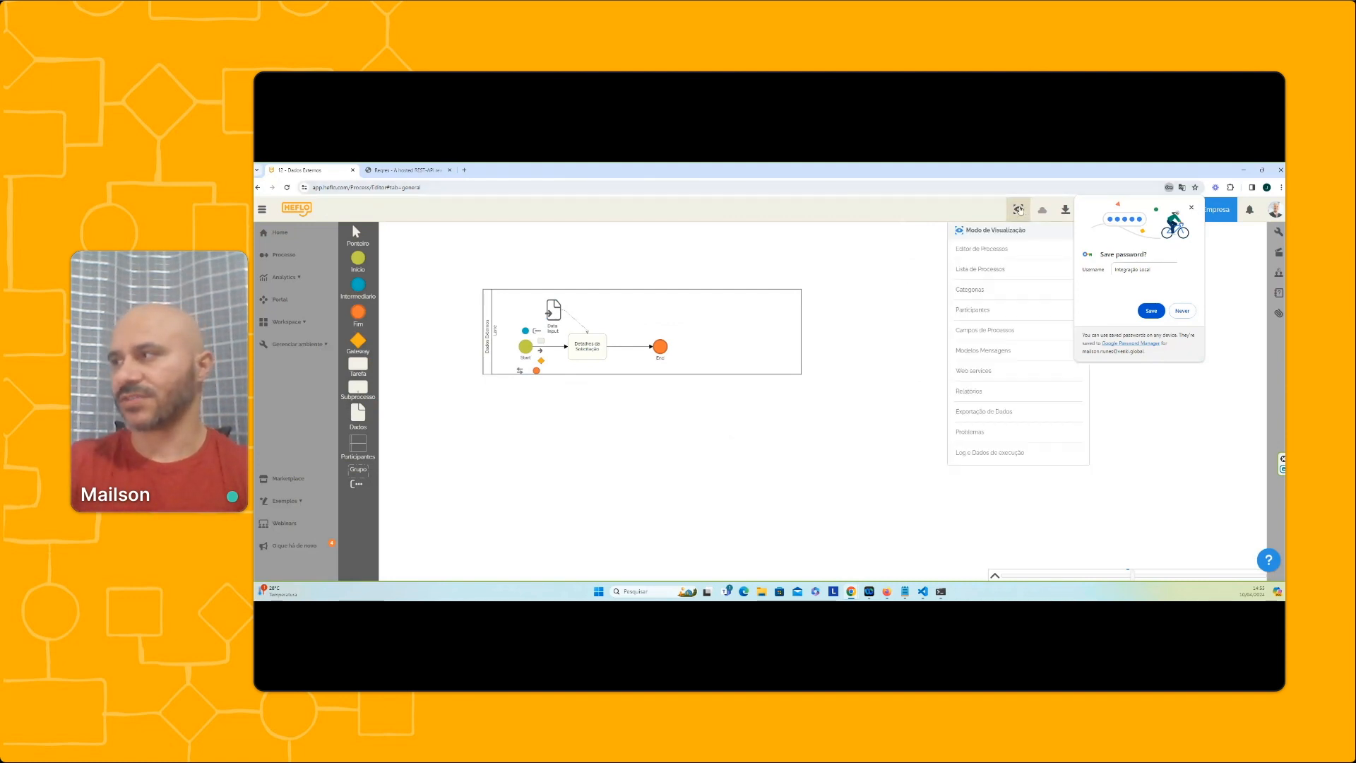
left_click(983, 373)
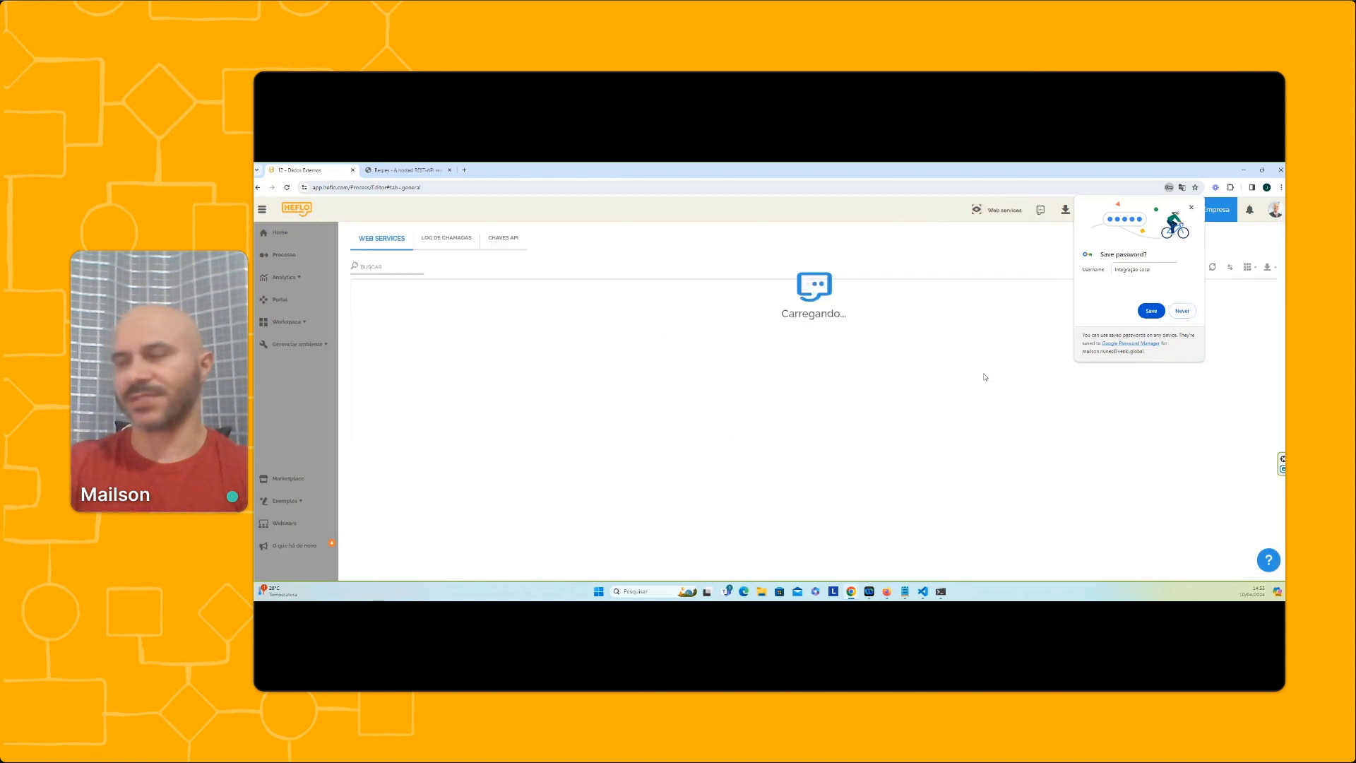
left_click(1181, 312)
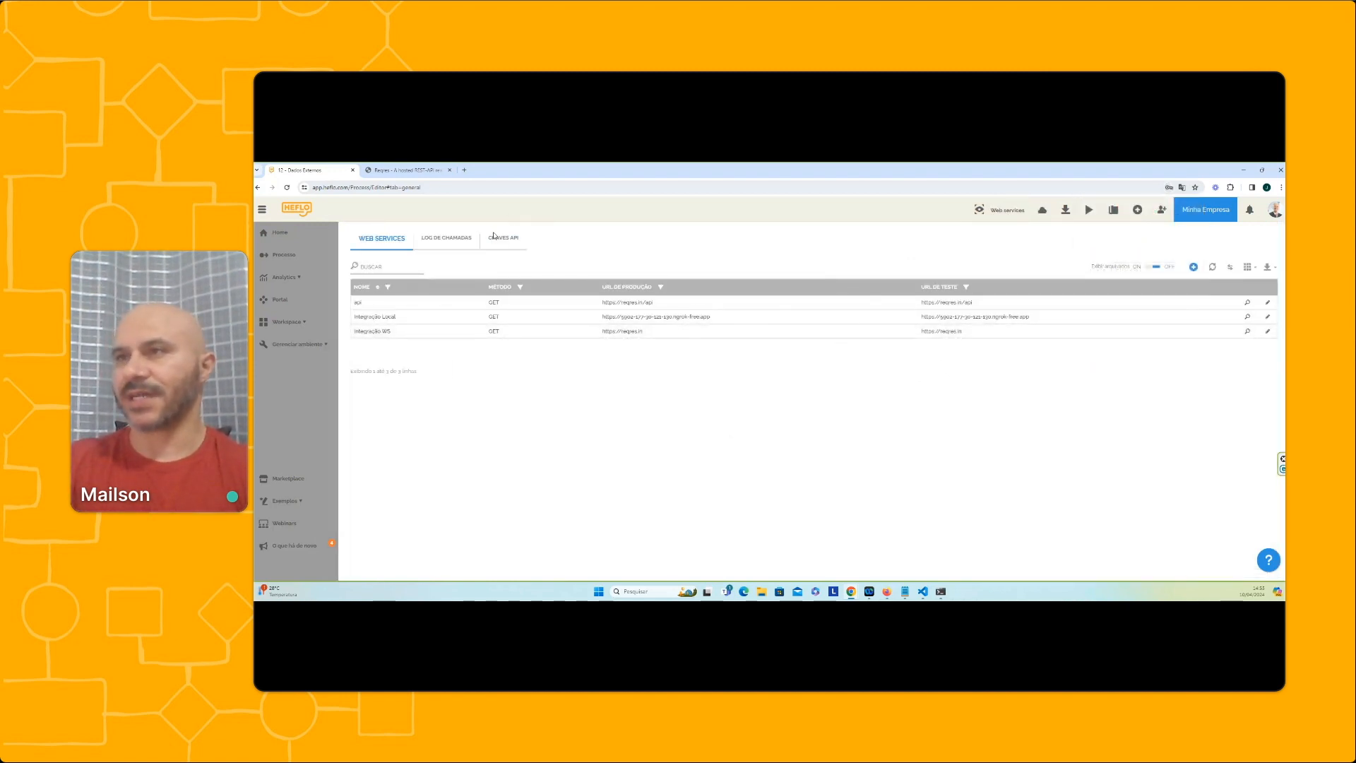
left_click(445, 240)
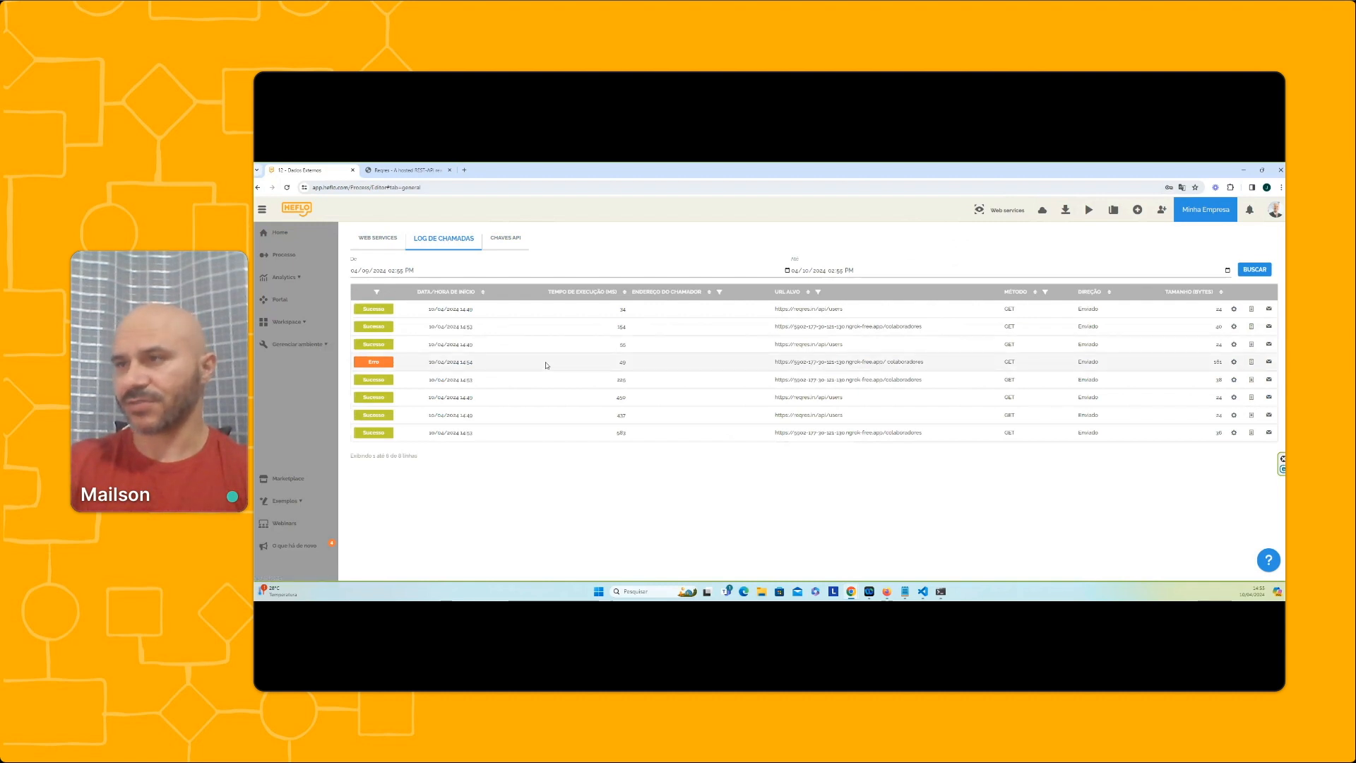
left_click(446, 297)
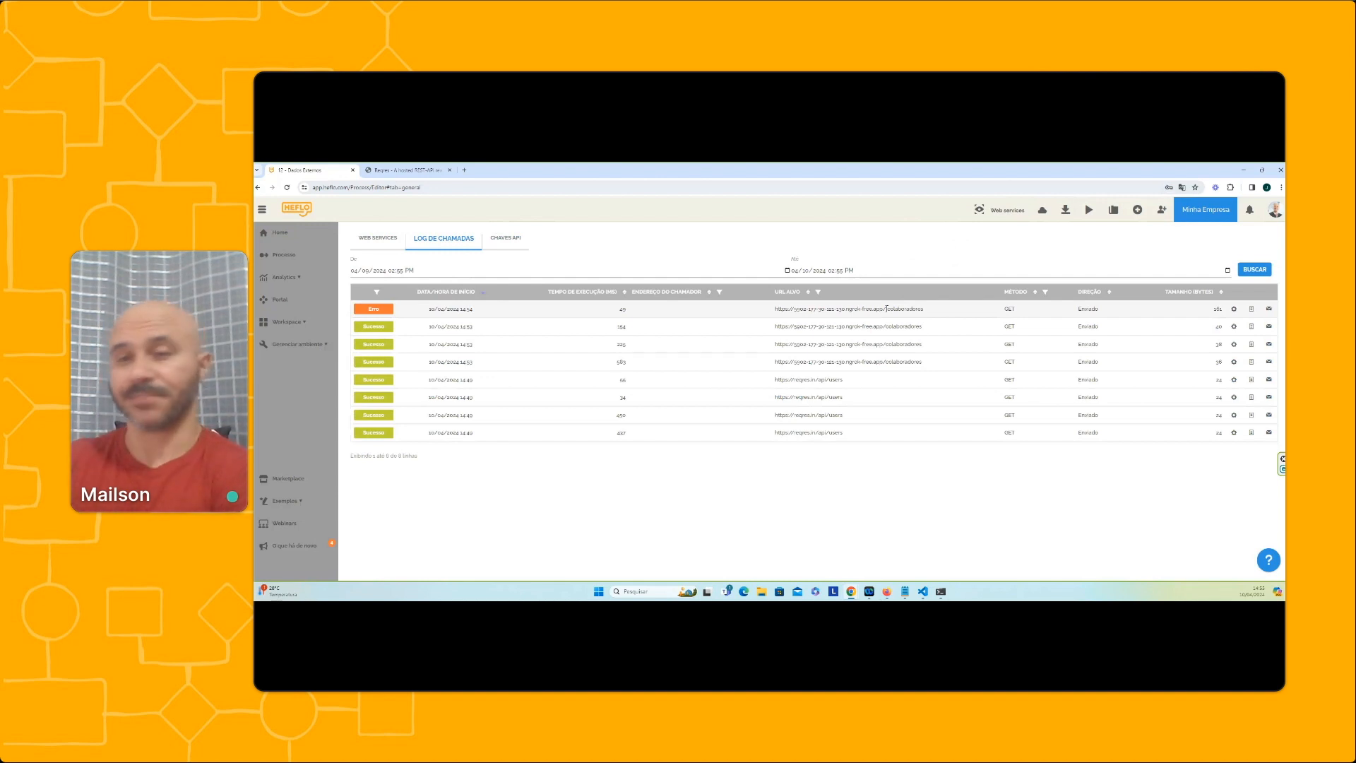
Examine the response and request details of the most recent failed colaboradores call in the call log, and close them
left_click(1233, 311)
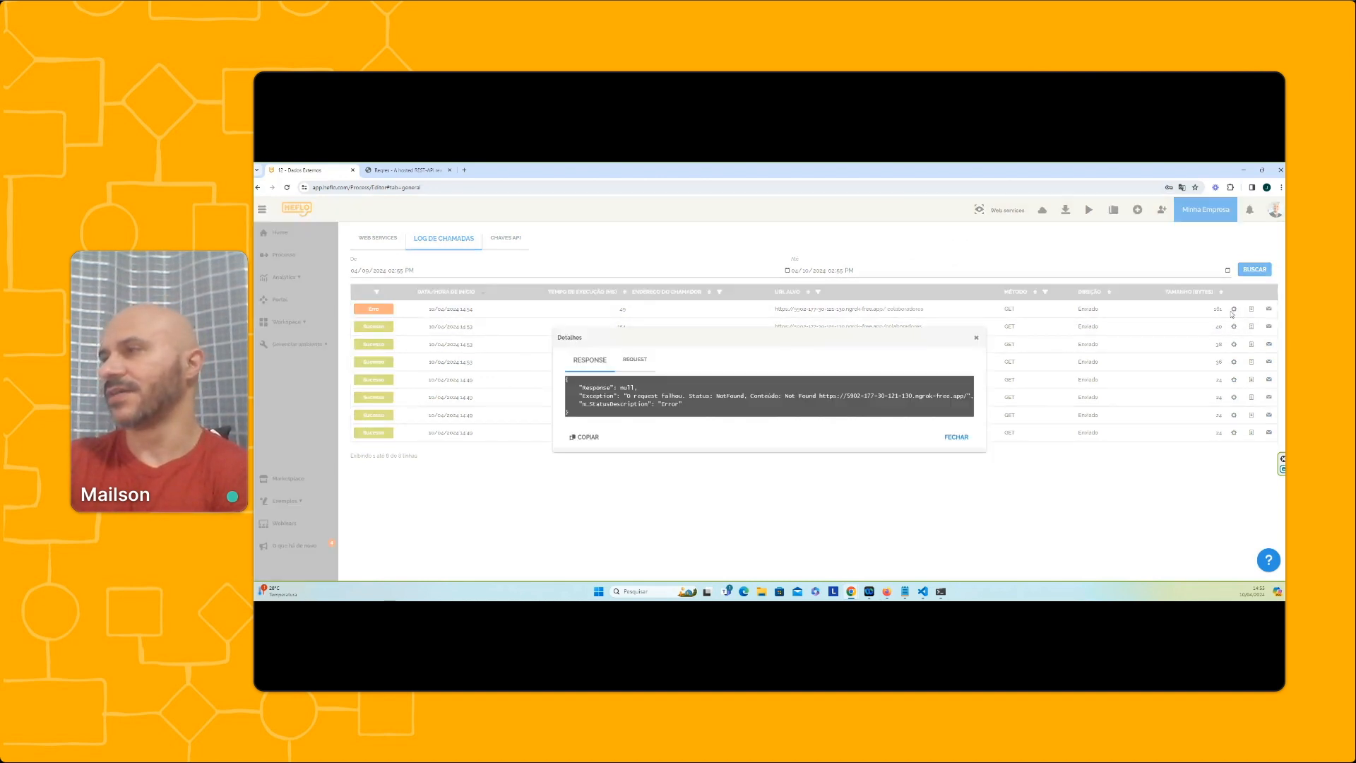
left_click(635, 359)
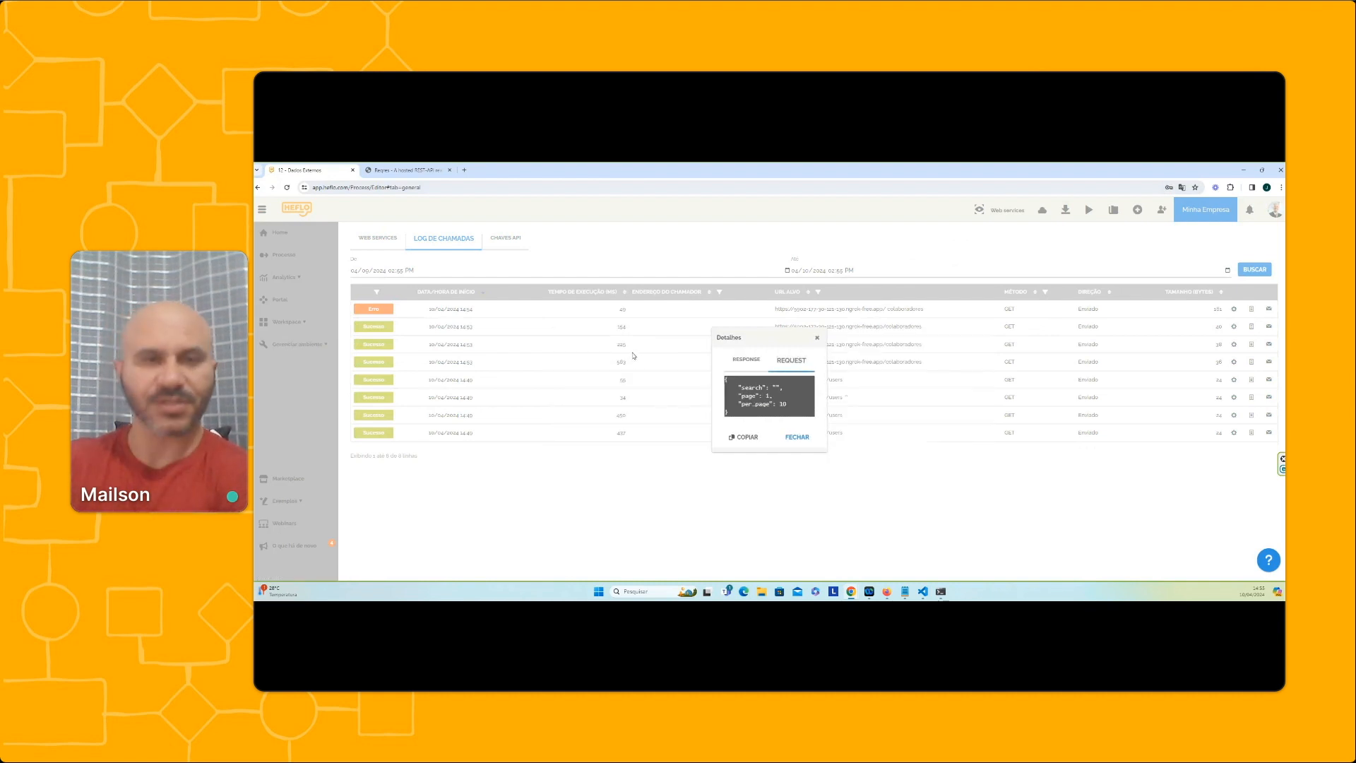
left_click(817, 338)
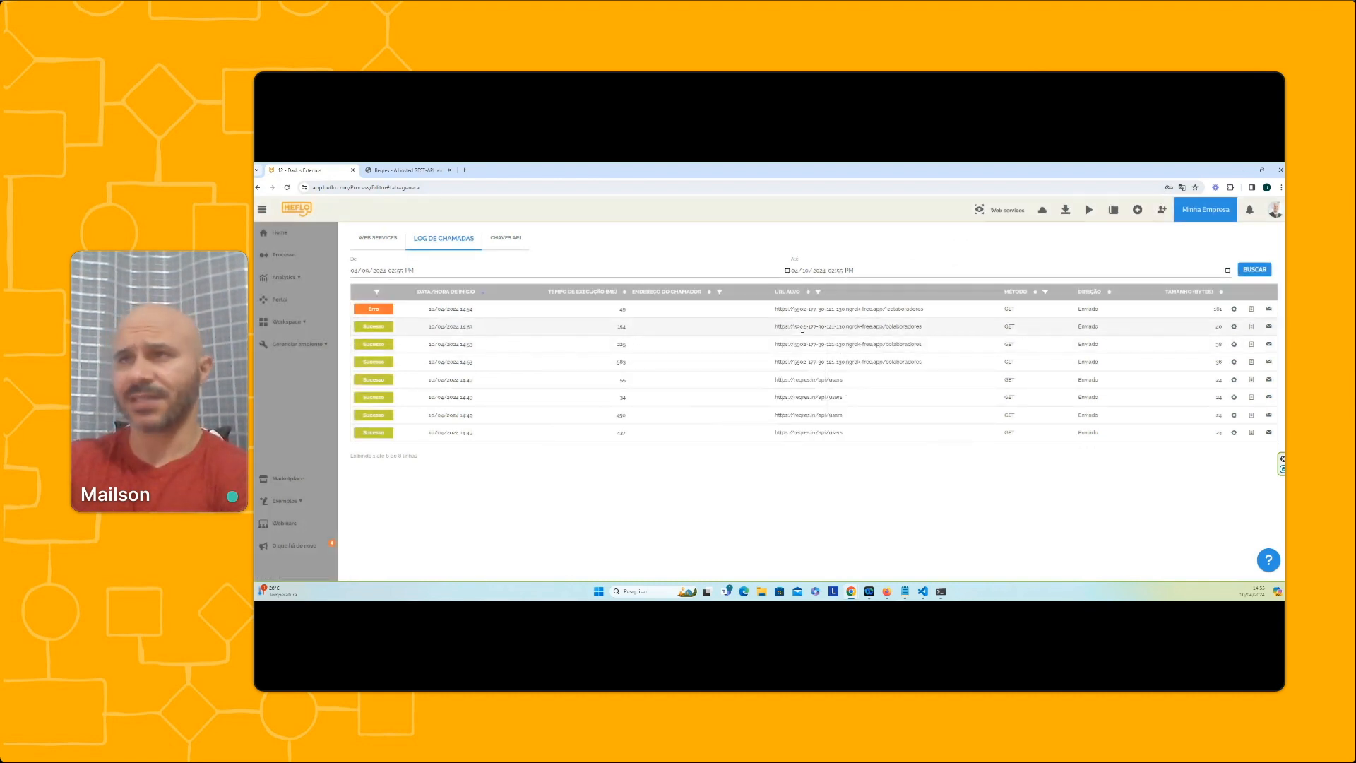